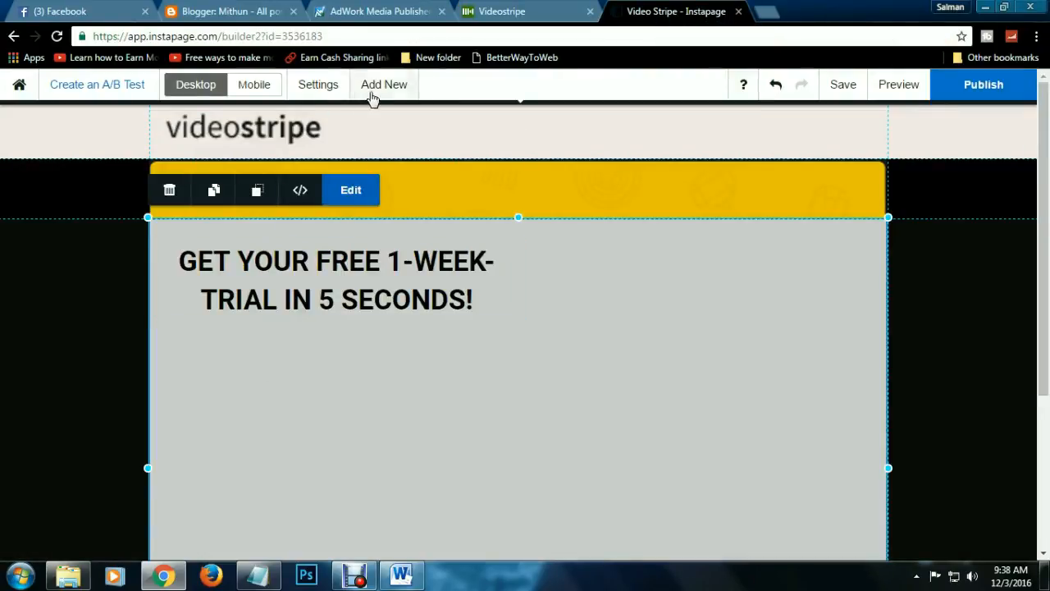
{"action": "left_click", "coordinate": [384, 85]}
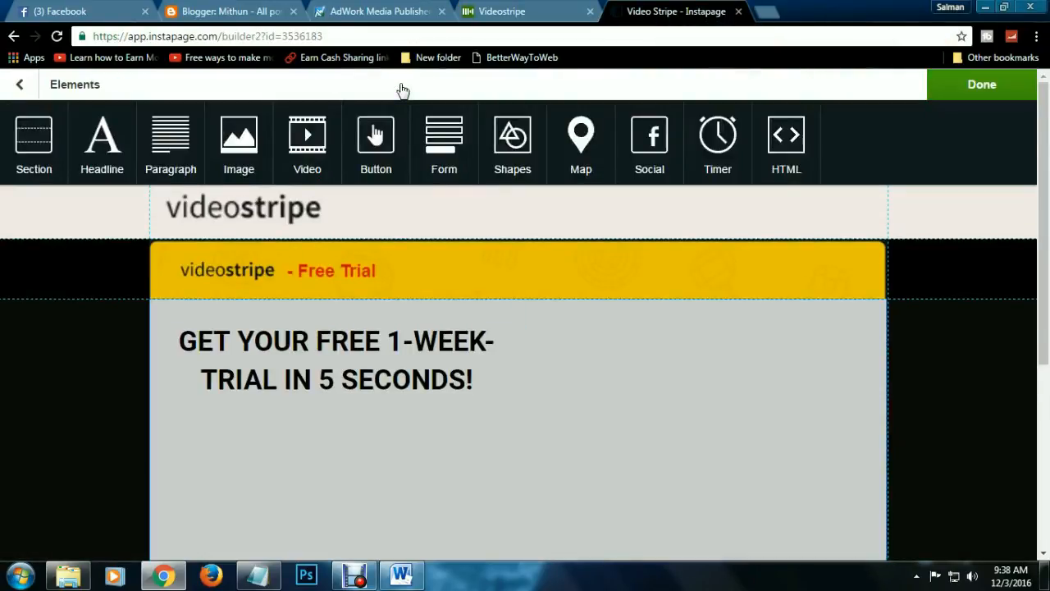
{"action": "left_click", "coordinate": [512, 137]}
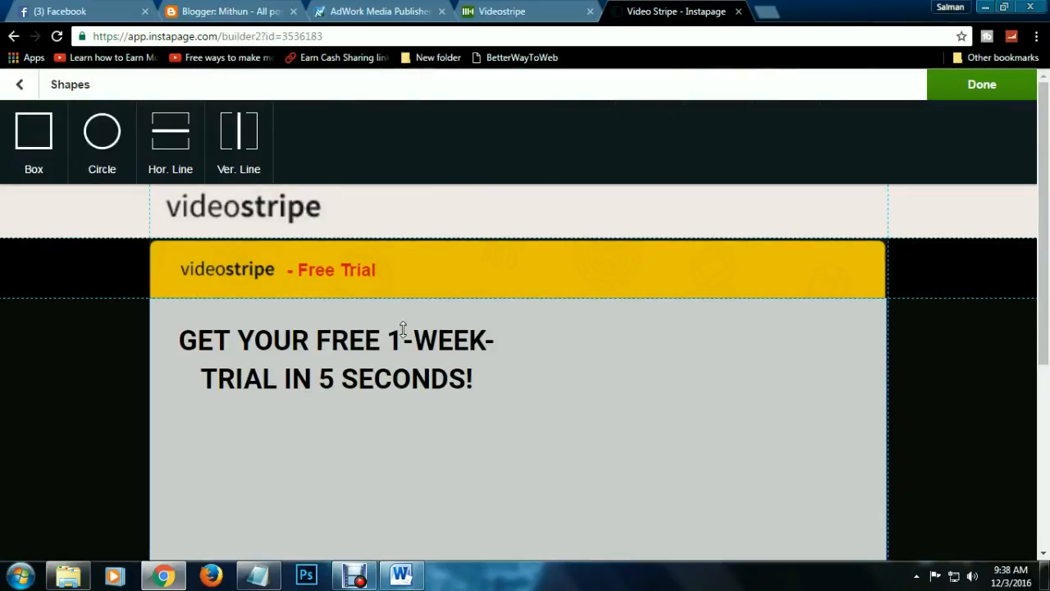
{"action": "scroll", "coordinate": [322, 446], "scroll_direction": "down", "scroll_amount": 1}
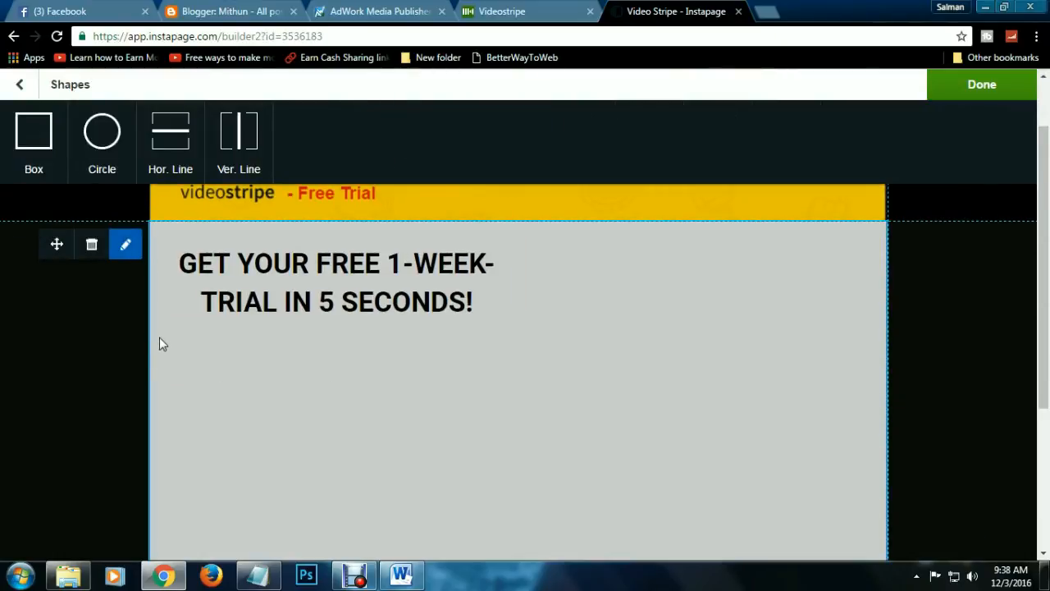
{"action": "left_click", "coordinate": [161, 345]}
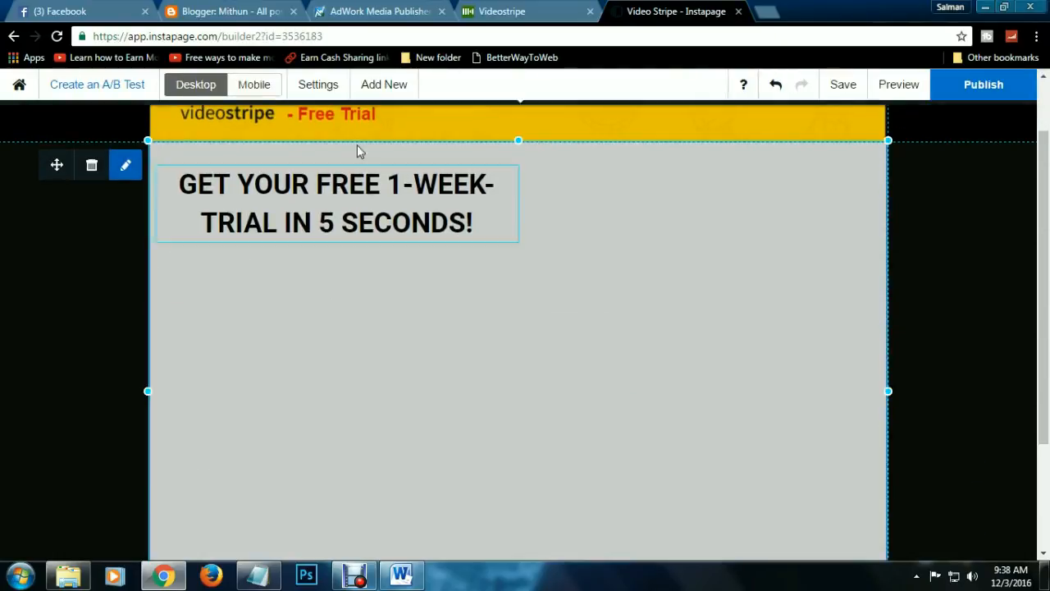
- Add a horizontal line shape directly under the "GET YOUR FREE 1-WEEK-TRIAL IN 5 SECONDS!" headline and stretch it to about the headline's width
{"action": "left_click", "coordinate": [398, 87]}
{"action": "left_click", "coordinate": [501, 144]}
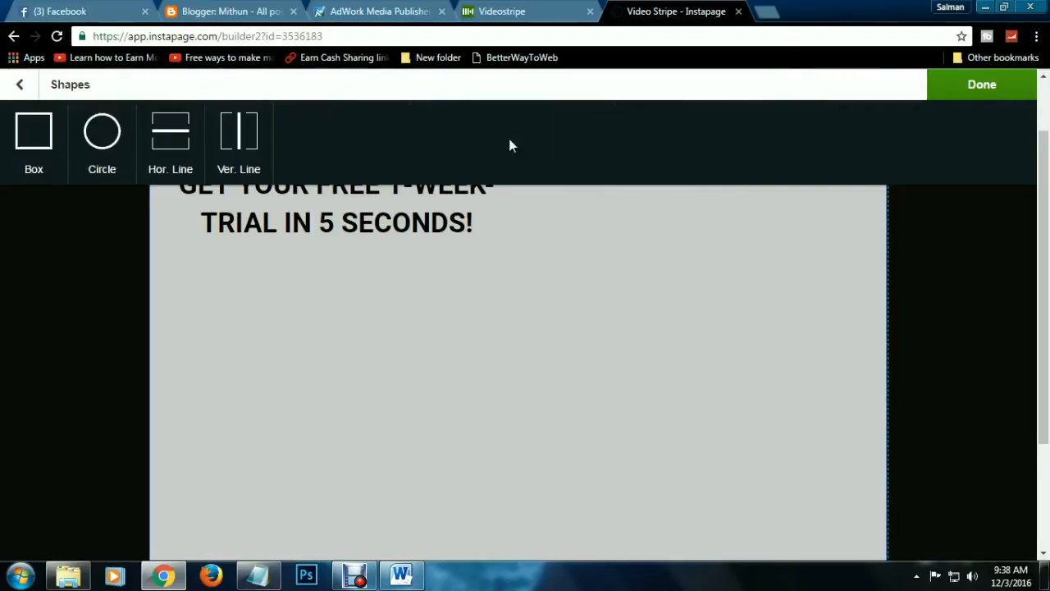
{"action": "left_click", "coordinate": [167, 137]}
{"action": "left_click_drag", "start_coordinate": [480, 171], "coordinate": [292, 266]}
{"action": "left_click_drag", "start_coordinate": [176, 251], "coordinate": [155, 251]}
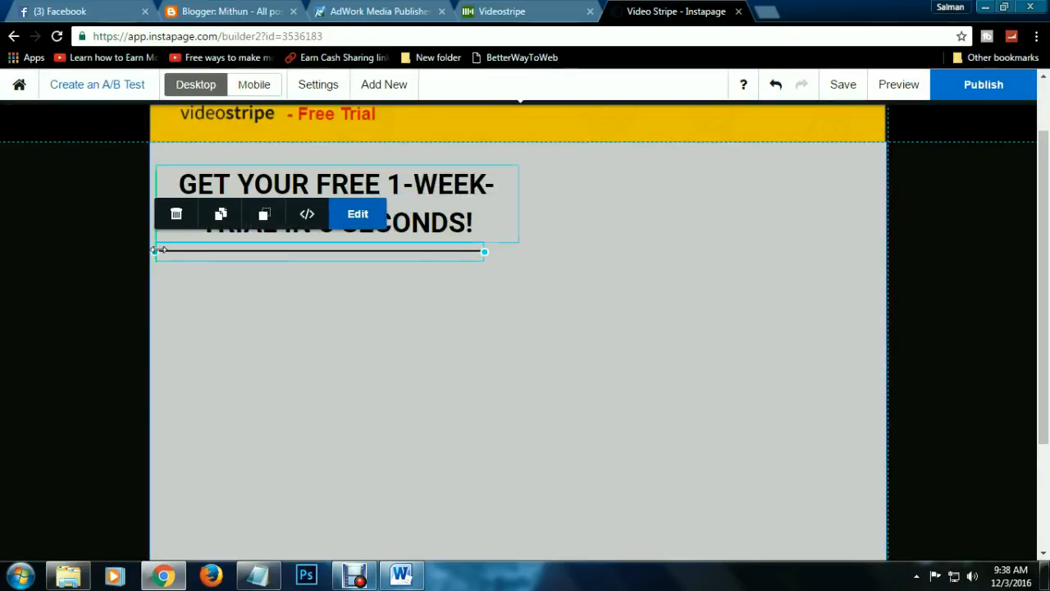
{"action": "left_click_drag", "start_coordinate": [485, 252], "coordinate": [489, 252]}
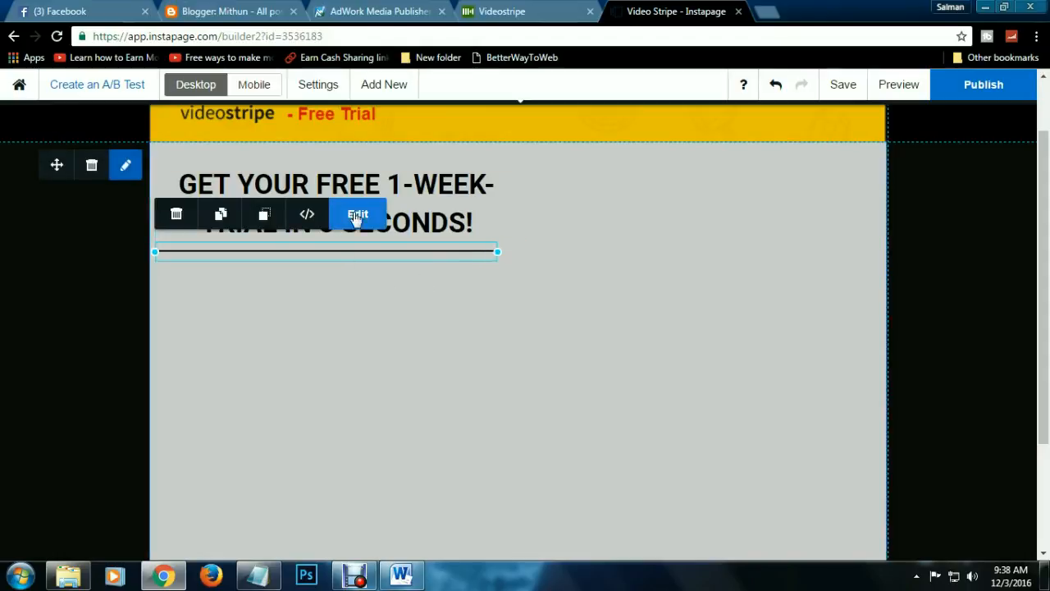
{"action": "left_click", "coordinate": [393, 302]}
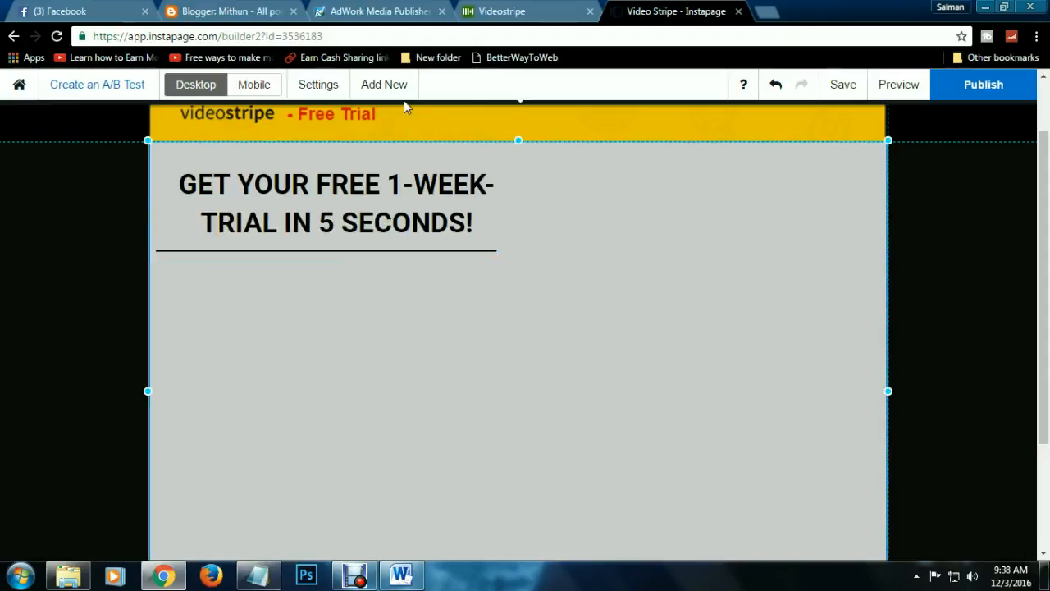
- Add a paragraph element to the gray box and place it below the horizontal line
{"action": "left_click", "coordinate": [539, 13]}
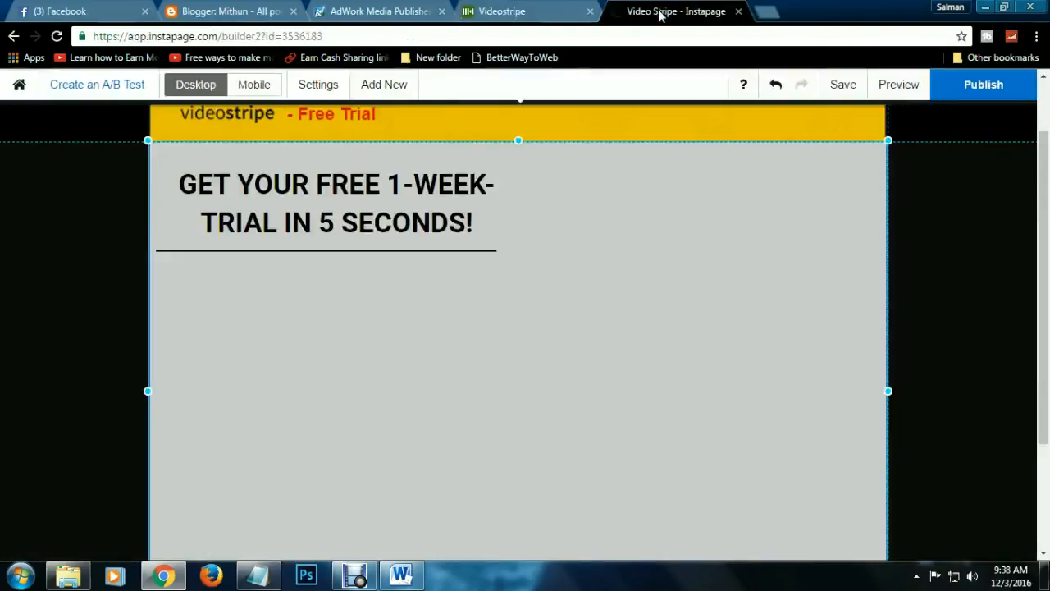
{"action": "left_click", "coordinate": [661, 12]}
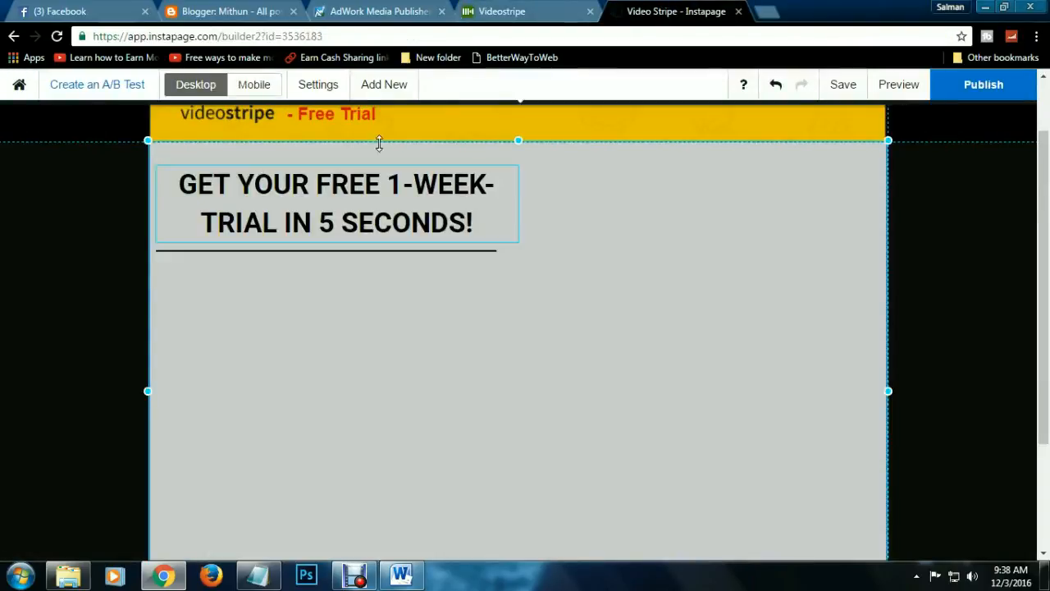
{"action": "left_click", "coordinate": [386, 86]}
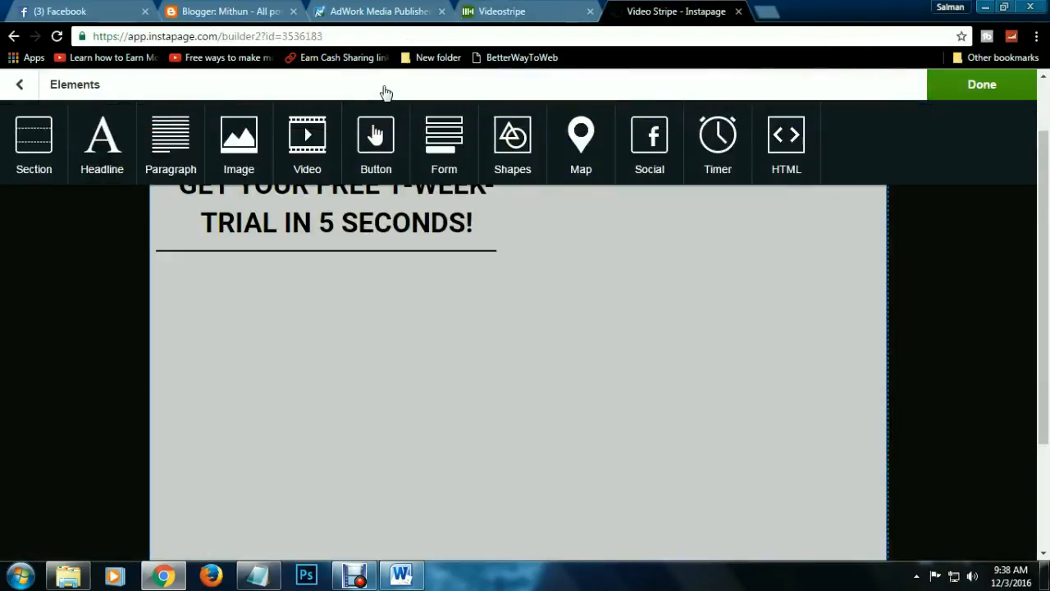
{"action": "left_click", "coordinate": [168, 141]}
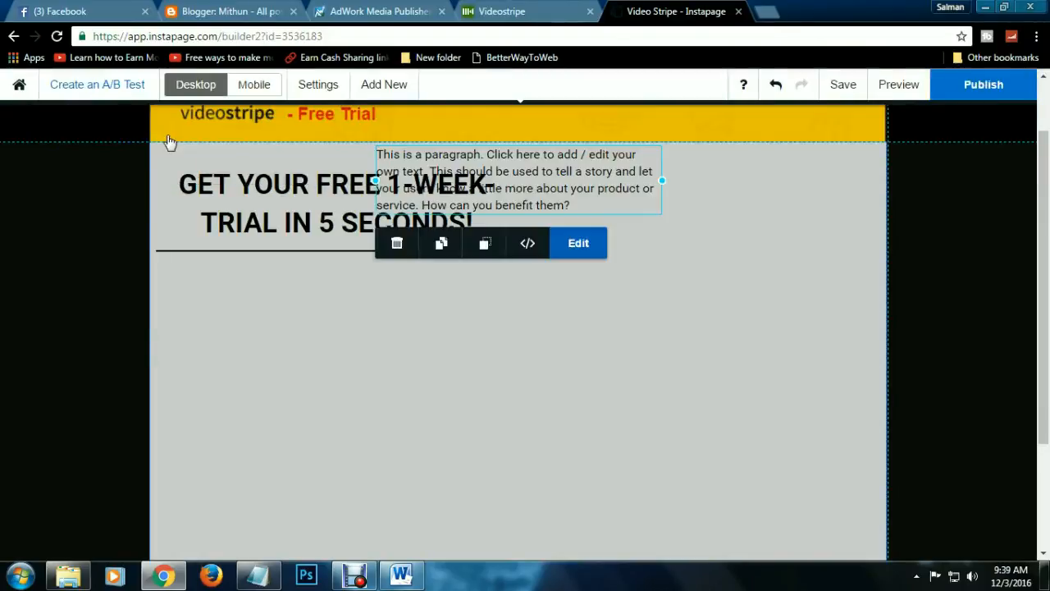
{"action": "left_click_drag", "start_coordinate": [546, 176], "coordinate": [363, 300]}
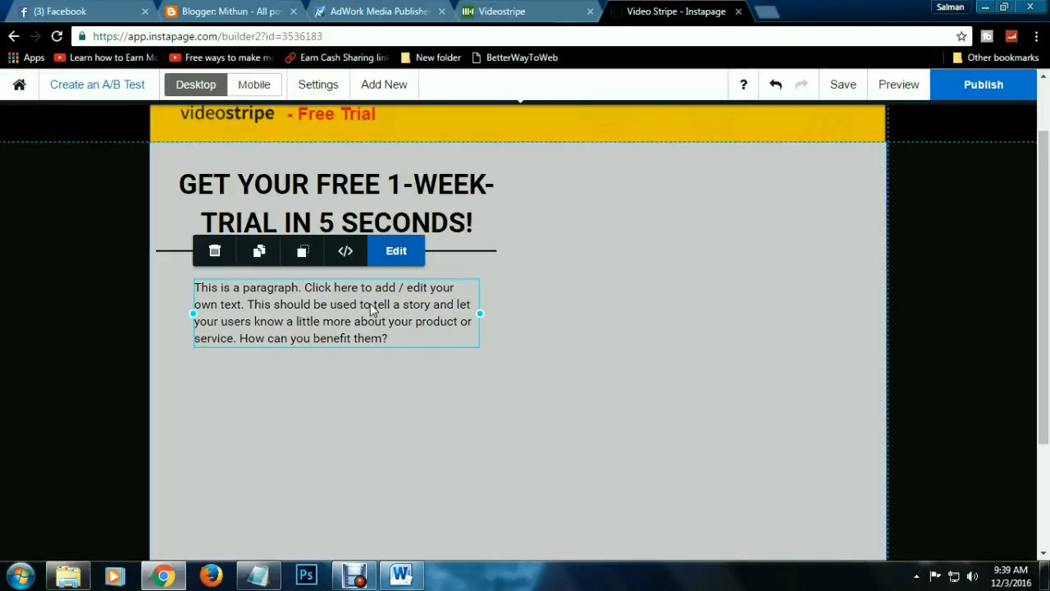
- Replace the paragraph's placeholder with the "Watch movies on many devices" heading and description copied from the Videostripe page
{"action": "left_click", "coordinate": [507, 10]}
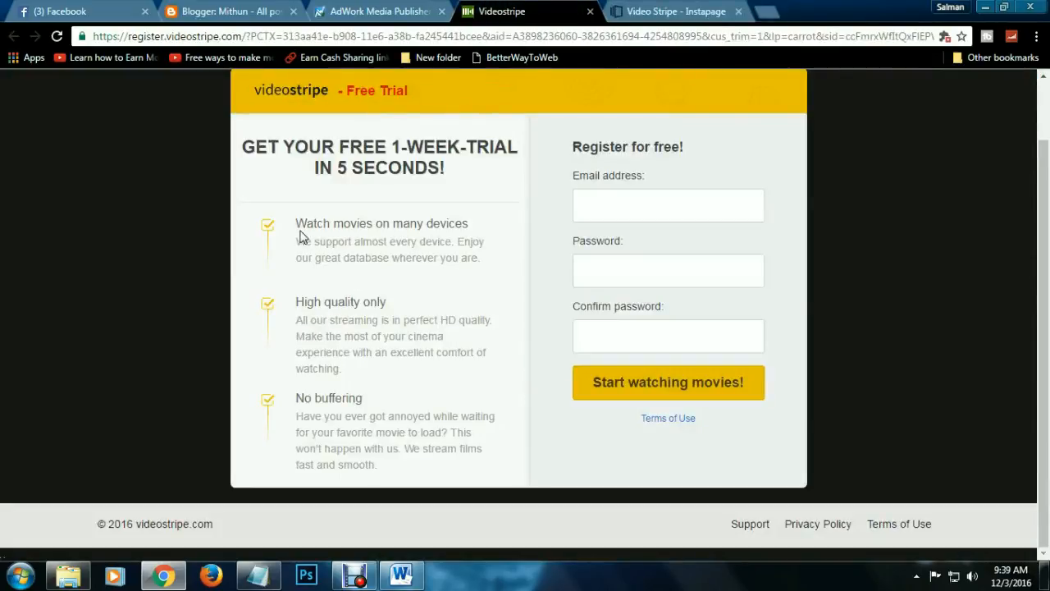
{"action": "left_click_drag", "start_coordinate": [298, 223], "coordinate": [482, 257]}
{"action": "right_click", "coordinate": [443, 244]}
{"action": "left_click", "coordinate": [468, 258]}
{"action": "left_click", "coordinate": [675, 11]}
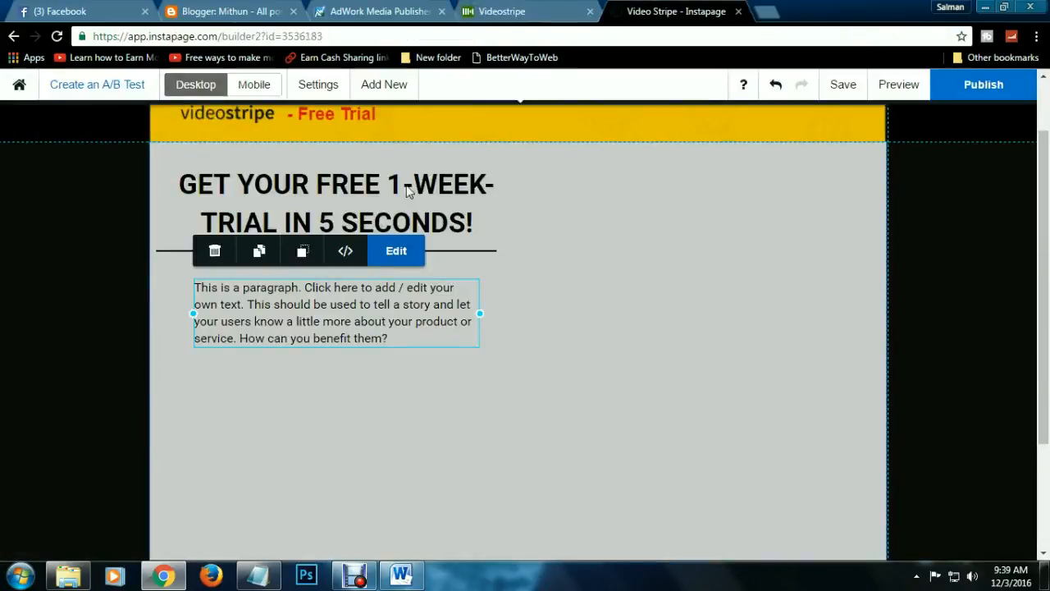
{"action": "left_click", "coordinate": [342, 336]}
{"action": "triple_click", "coordinate": [343, 326]}
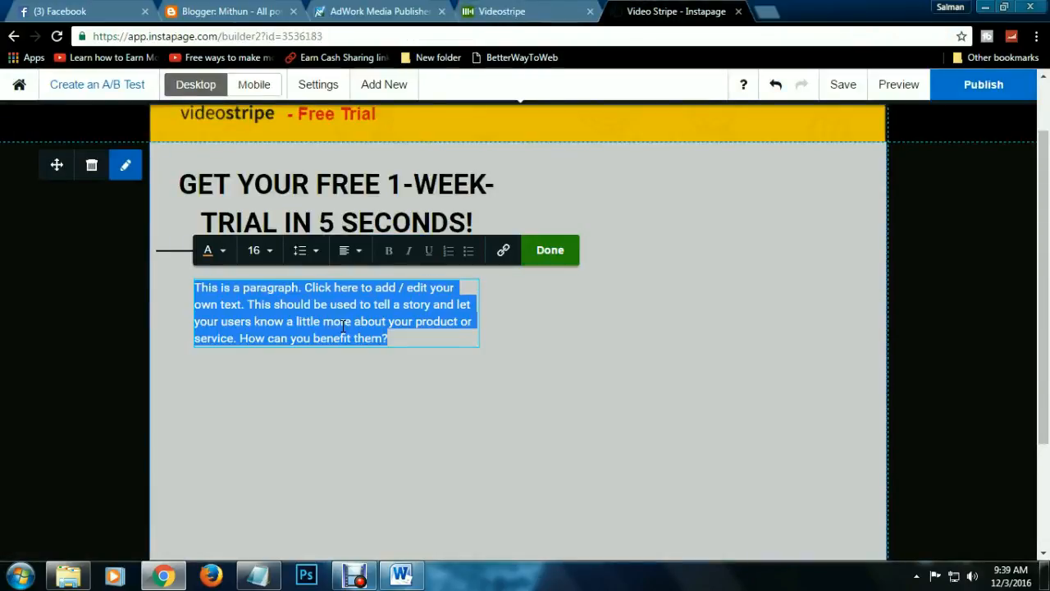
{"action": "key", "text": "ctrl+v"}
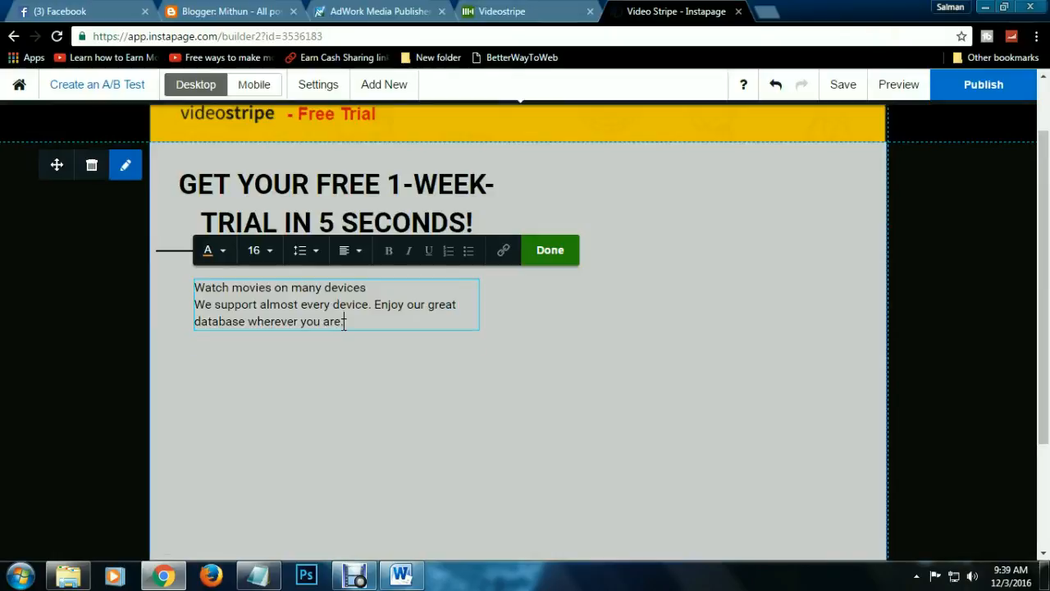
{"action": "left_click", "coordinate": [406, 365]}
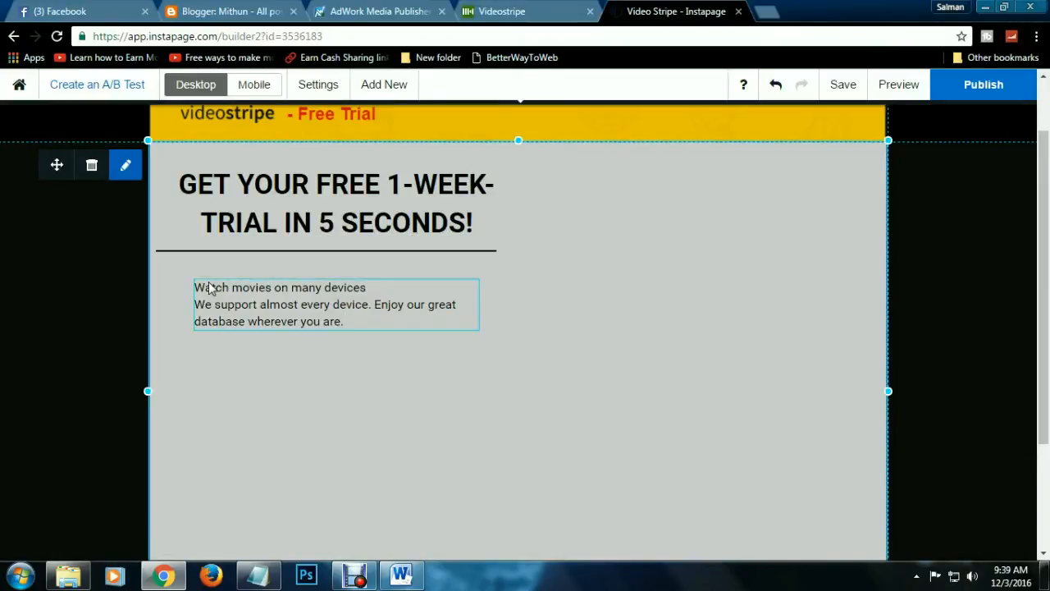
- Capture the yellow checkmark icon beside the first feature on the Videostripe page and save it as Screenshot_2 in PNG format
{"action": "left_click", "coordinate": [544, 11]}
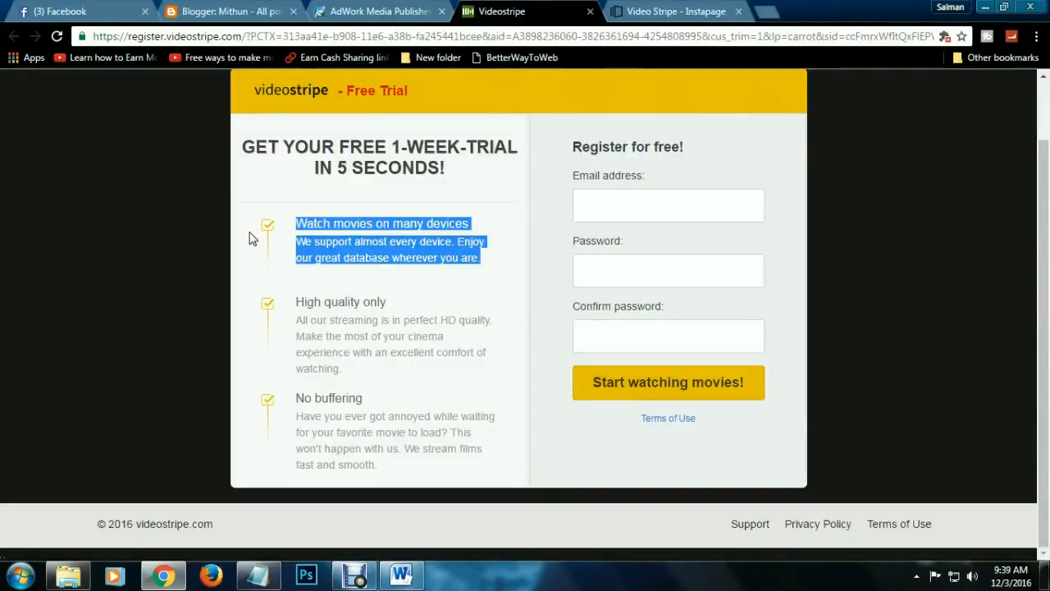
{"action": "key", "text": "Print"}
{"action": "mouse_move", "coordinate": [256, 212]}
{"action": "left_mouse_down"}
{"action": "mouse_move", "coordinate": [286, 269]}
{"action": "mouse_move", "coordinate": [281, 262]}
{"action": "left_mouse_up"}
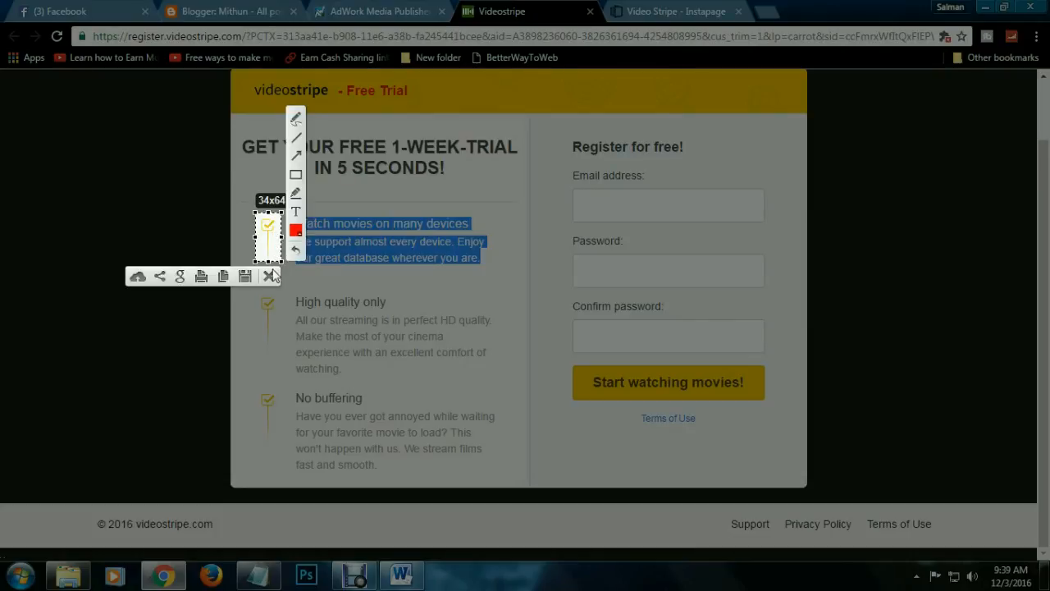
{"action": "left_click", "coordinate": [245, 276]}
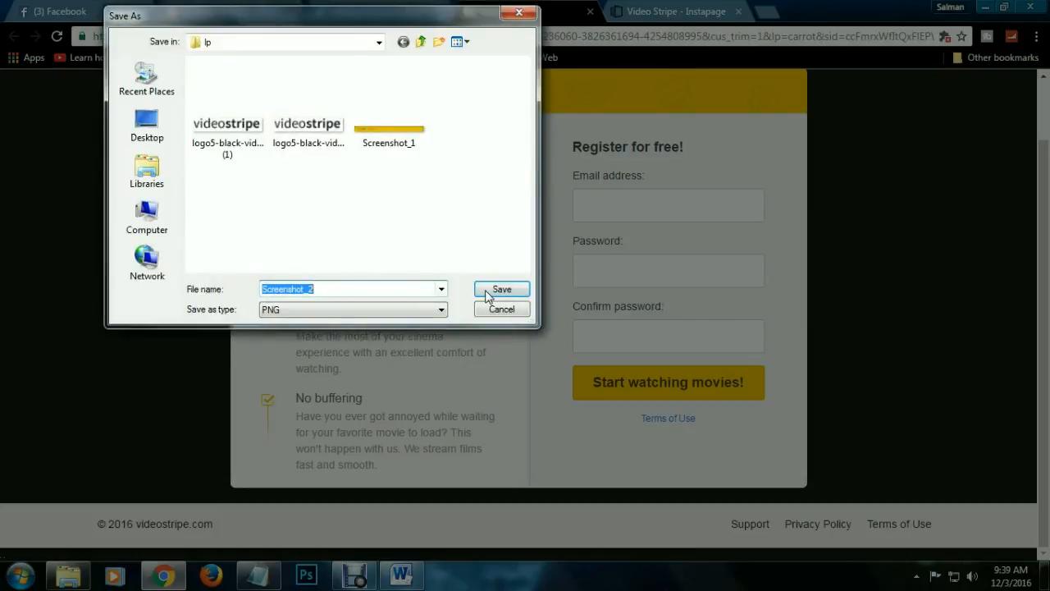
{"action": "left_click", "coordinate": [487, 294]}
- Upload Screenshot_2 from the computer to the landing page builder's image library
{"action": "left_click", "coordinate": [660, 10]}
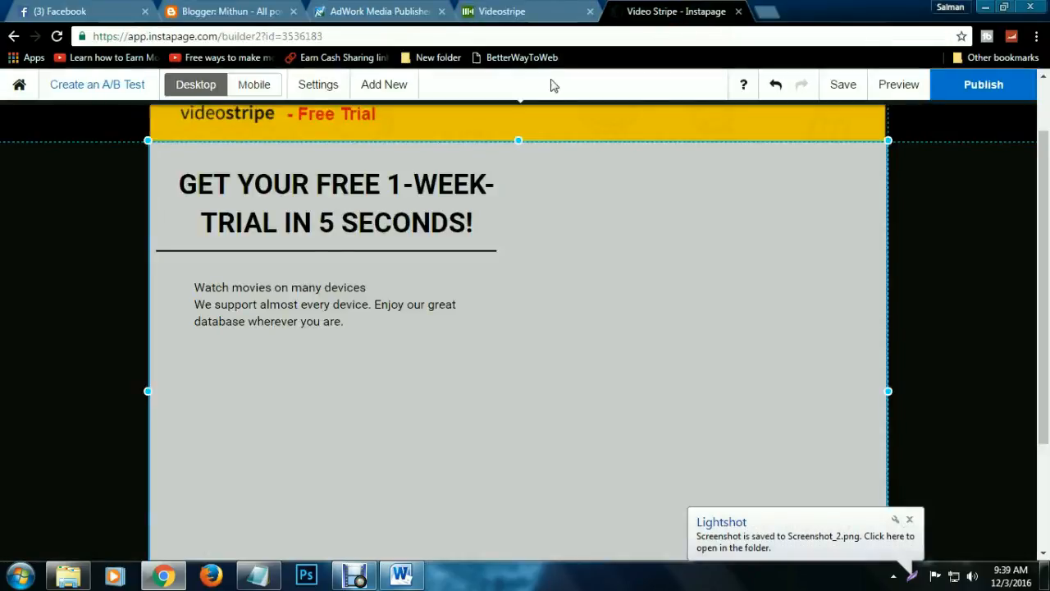
{"action": "left_click", "coordinate": [380, 85]}
{"action": "left_click", "coordinate": [239, 150]}
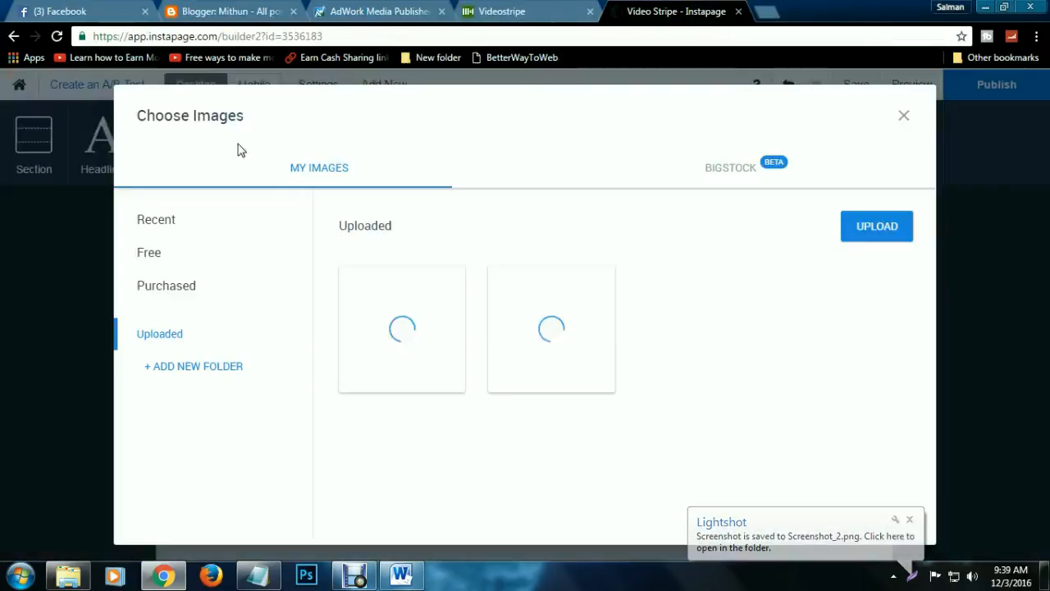
{"action": "left_click", "coordinate": [896, 235]}
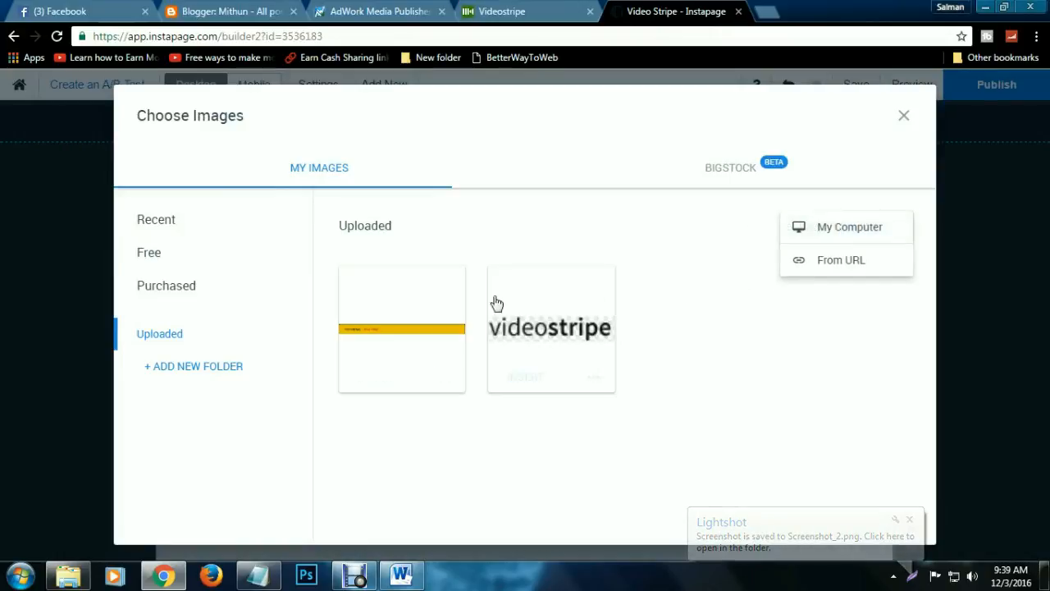
{"action": "left_click", "coordinate": [837, 228]}
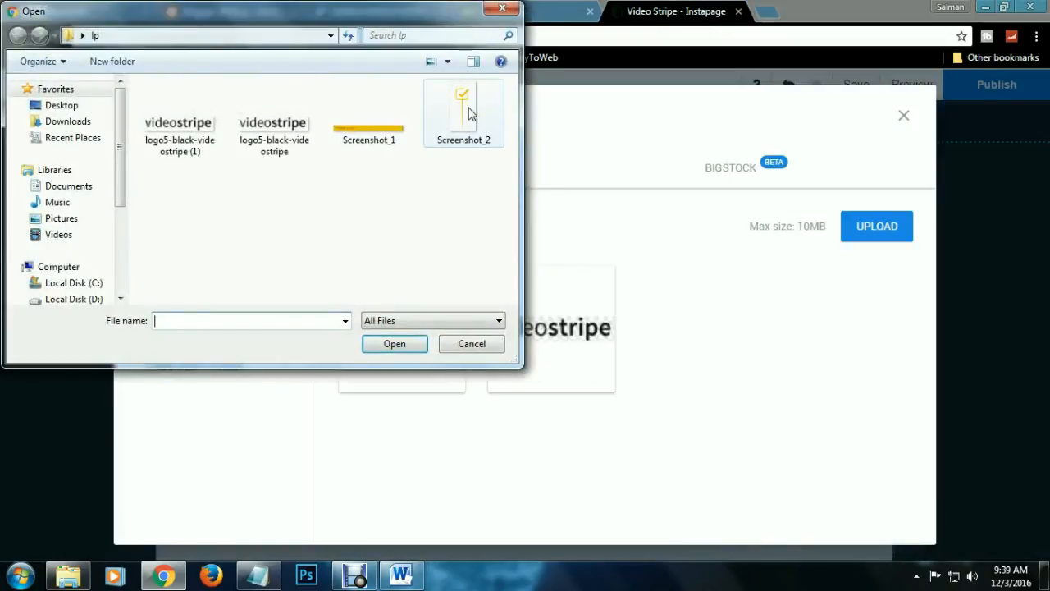
{"action": "double_click", "coordinate": [468, 111]}
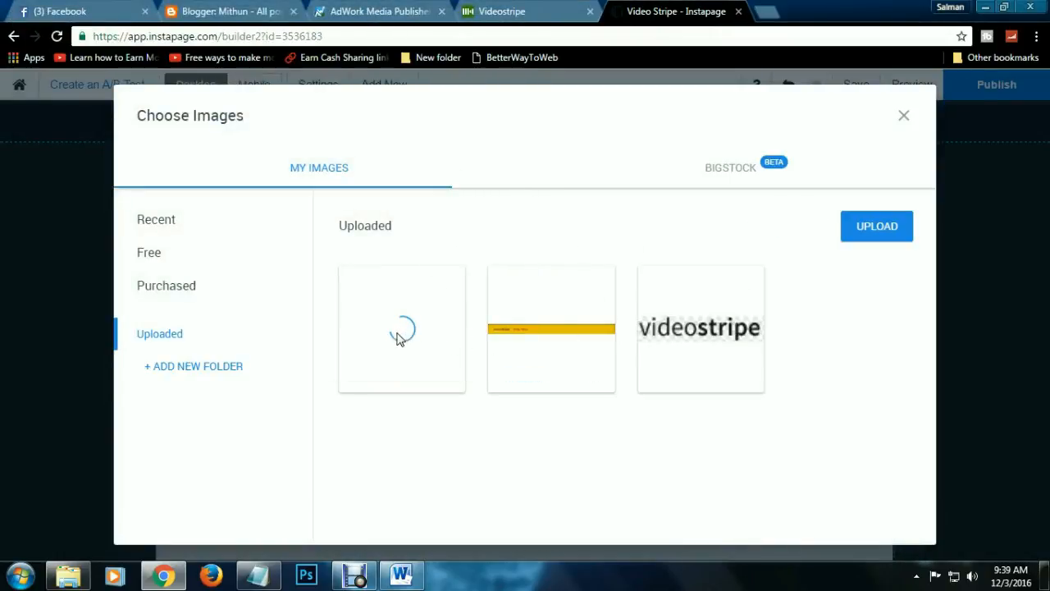
- Insert the uploaded checkmark image and place it just left of the "Watch movies on many devices" paragraph
{"action": "left_click", "coordinate": [379, 377]}
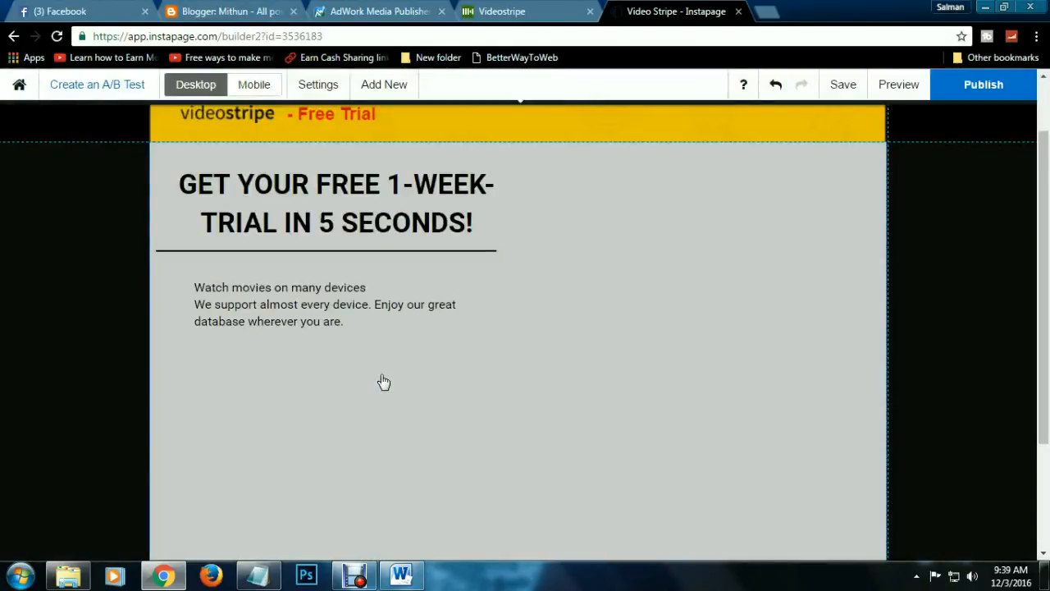
{"action": "left_click_drag", "start_coordinate": [507, 174], "coordinate": [175, 301]}
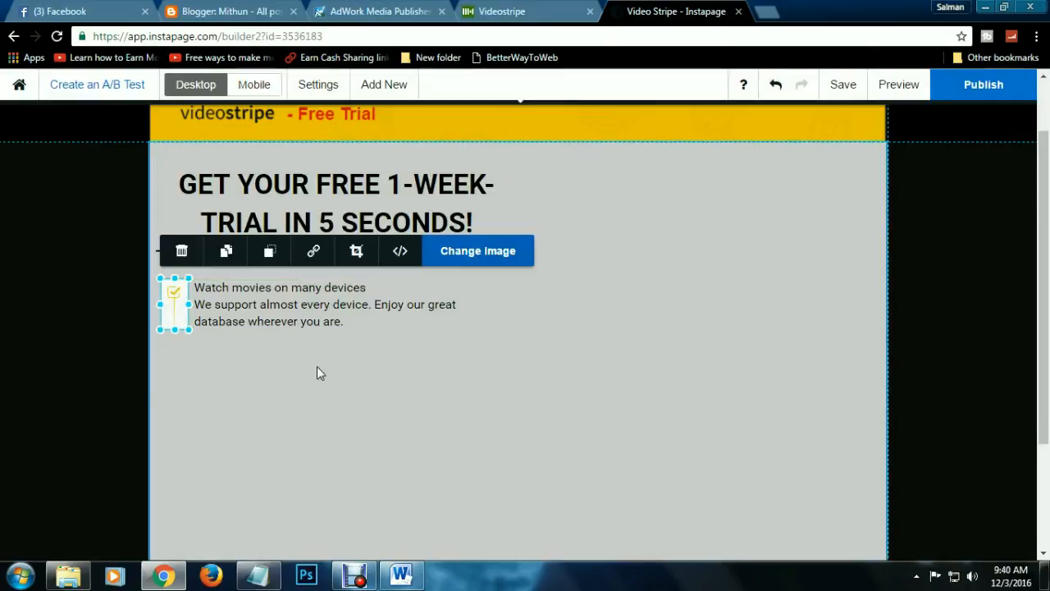
{"action": "left_click", "coordinate": [316, 366]}
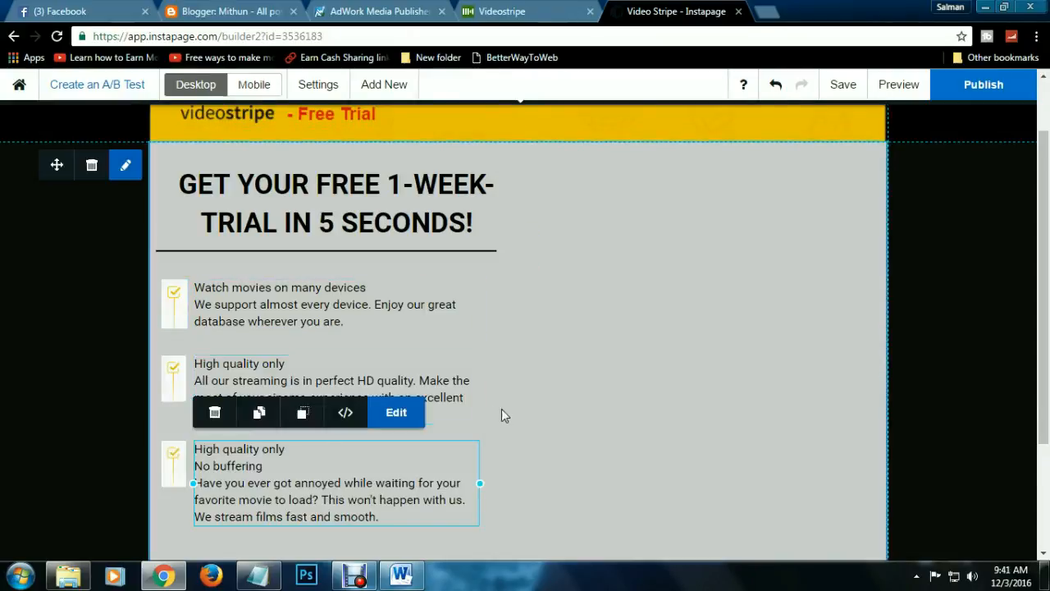
- Check the Videostripe page's registration form, and add a form to the empty area right of the feature list on the landing page
{"action": "left_click", "coordinate": [506, 414]}
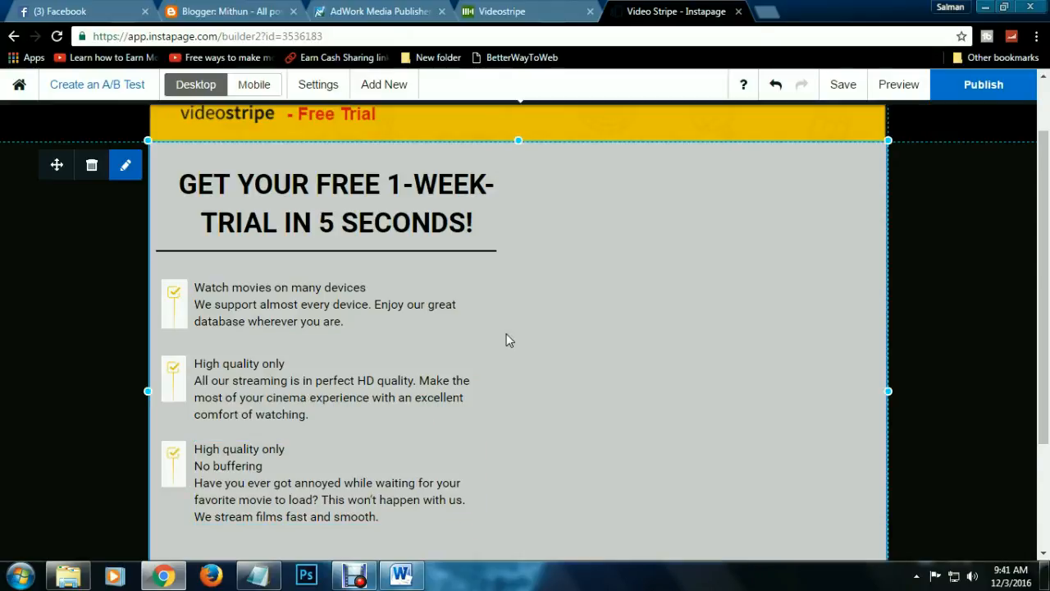
{"action": "left_click", "coordinate": [541, 11]}
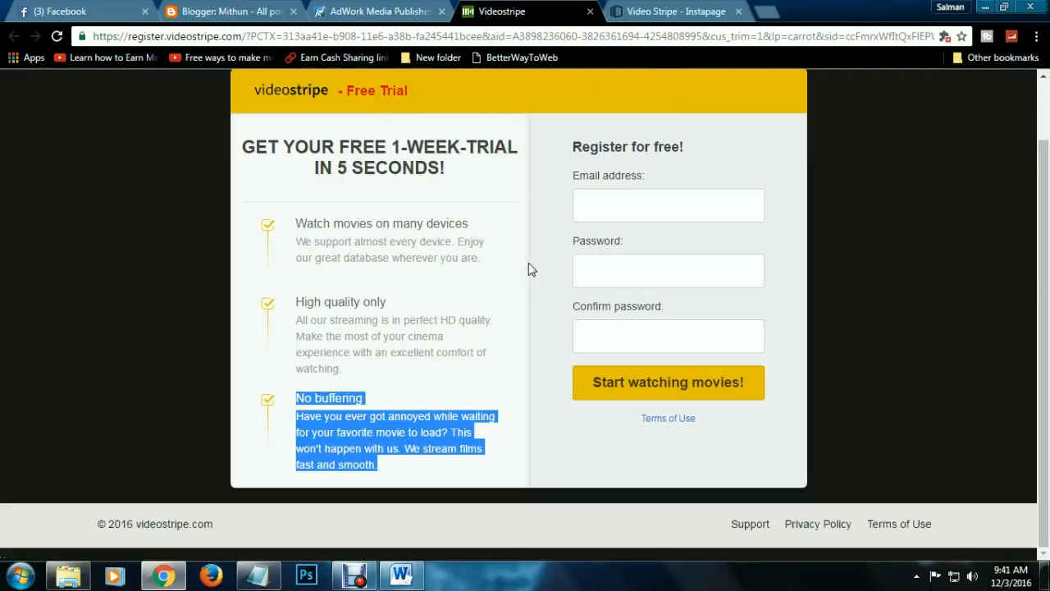
{"action": "left_click", "coordinate": [551, 161]}
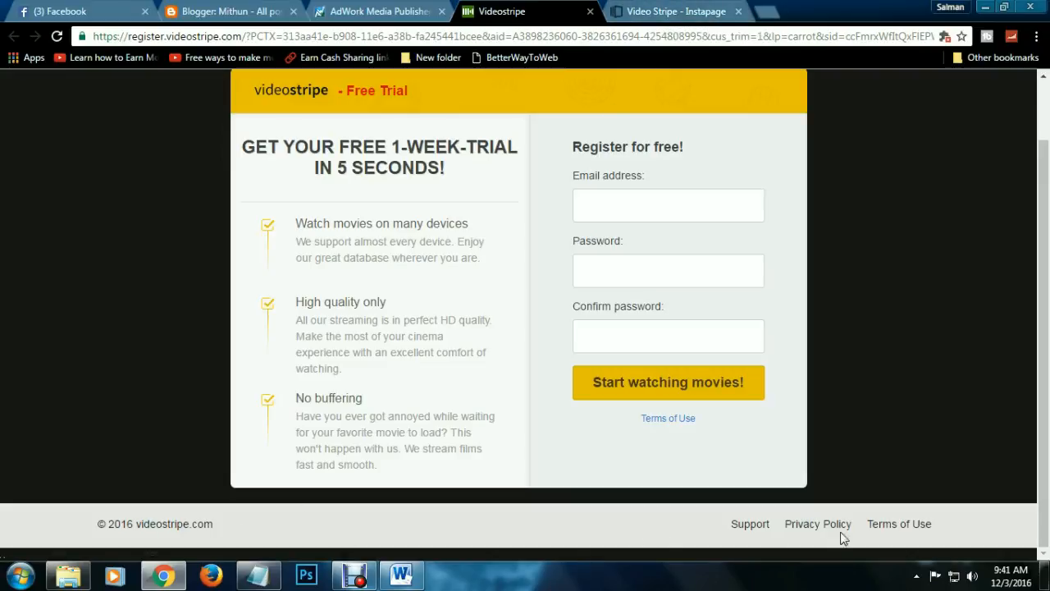
{"action": "left_click", "coordinate": [685, 10]}
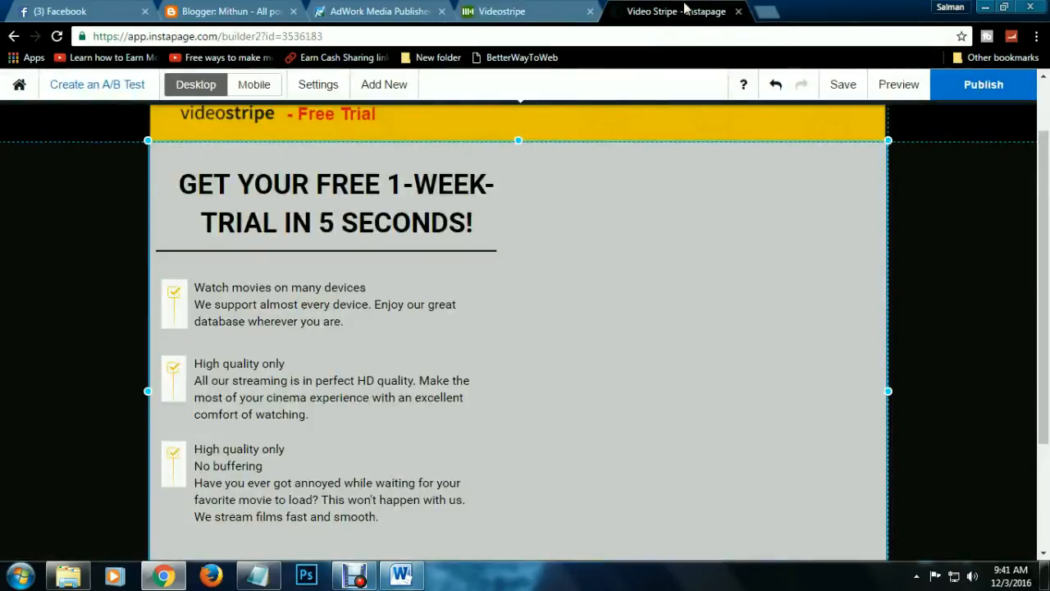
{"action": "left_click", "coordinate": [384, 85]}
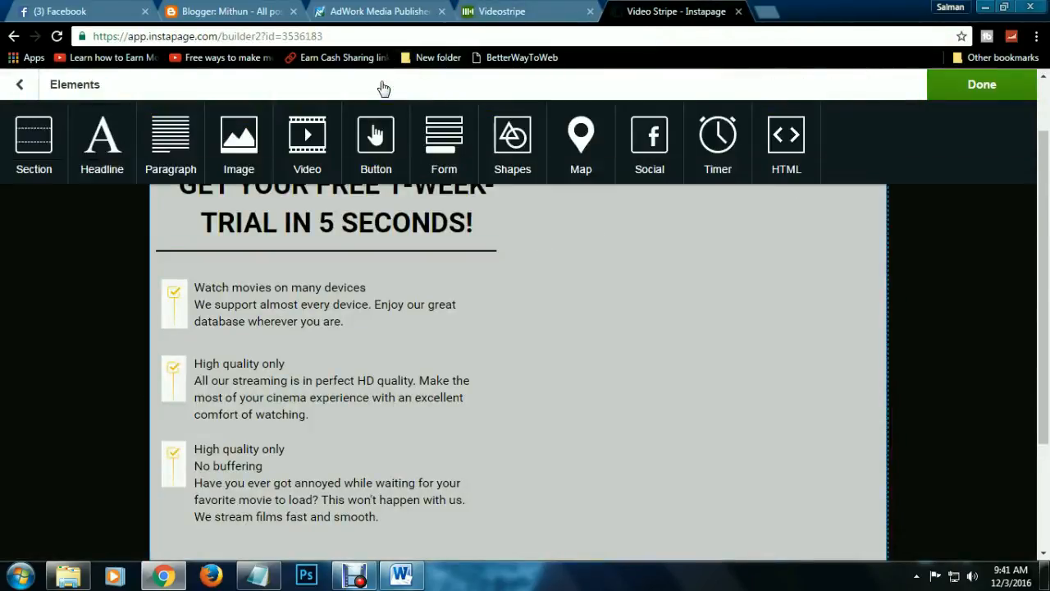
{"action": "left_click", "coordinate": [451, 145]}
{"action": "left_click_drag", "start_coordinate": [546, 176], "coordinate": [722, 276]}
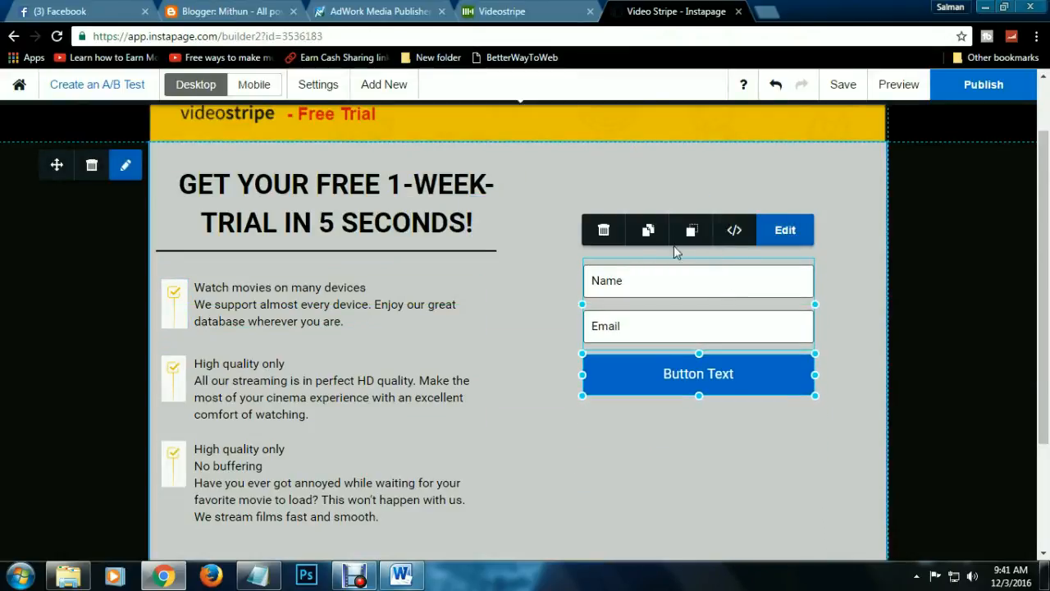
- Delete the sign-up form and place a new box shape in the empty area right of the feature list
{"action": "left_click", "coordinate": [608, 233]}
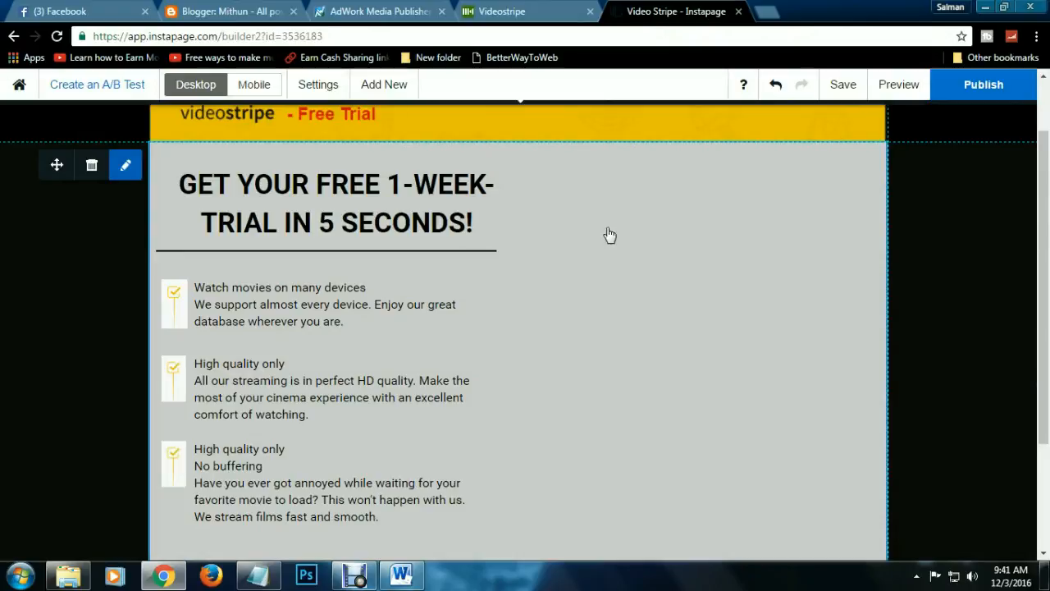
{"action": "left_click", "coordinate": [383, 86]}
{"action": "left_click", "coordinate": [513, 140]}
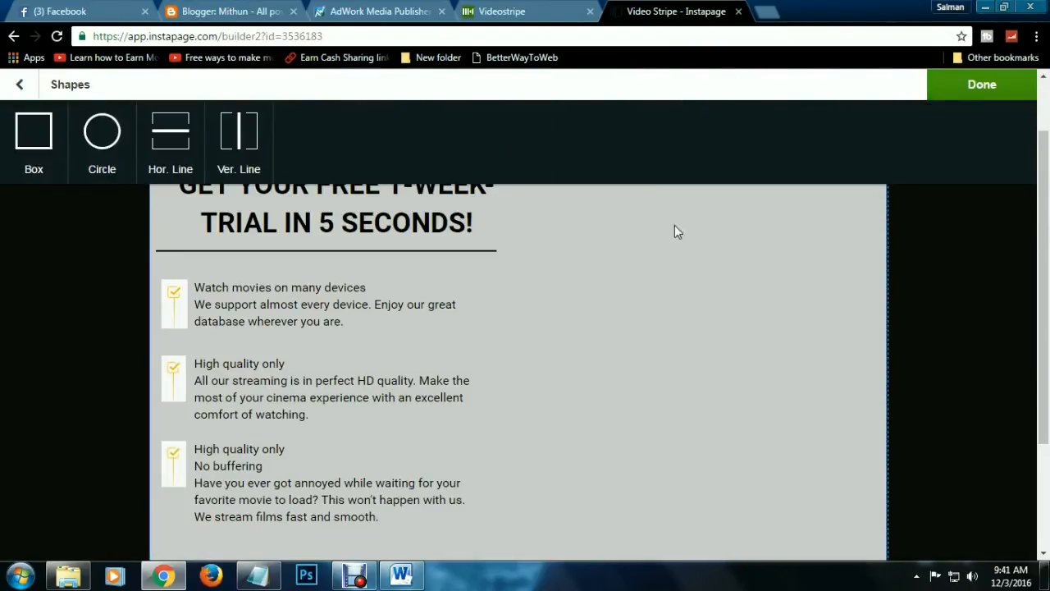
{"action": "left_click", "coordinate": [36, 142]}
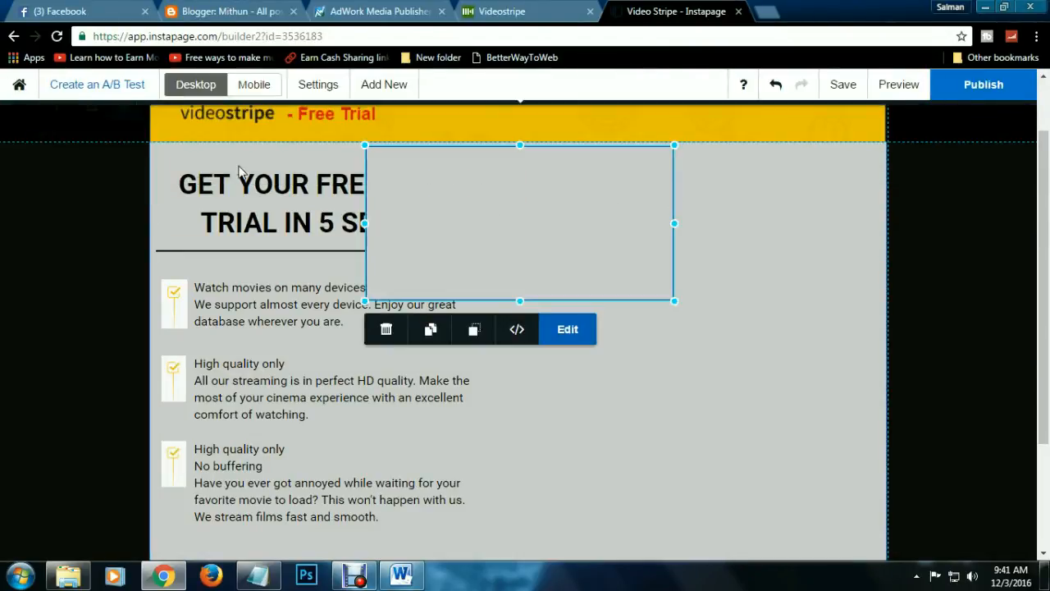
{"action": "left_click_drag", "start_coordinate": [541, 218], "coordinate": [697, 331]}
- Check the Videostripe page's two-column layout, and resize the new box to fill the content area right of the feature list
{"action": "left_click", "coordinate": [502, 12]}
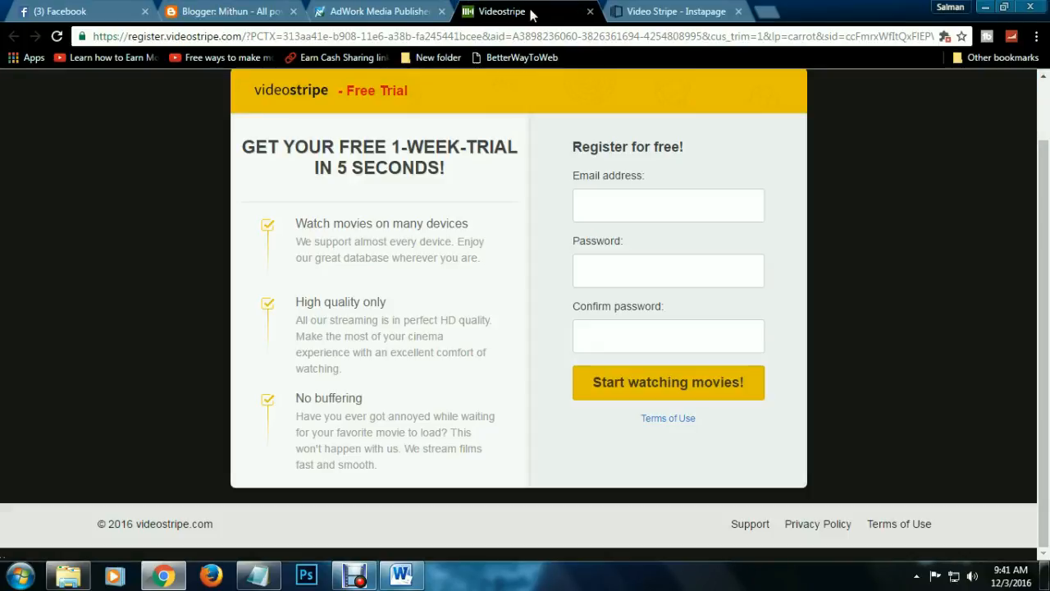
{"action": "left_click", "coordinate": [681, 11]}
{"action": "left_click_drag", "start_coordinate": [700, 286], "coordinate": [689, 255]}
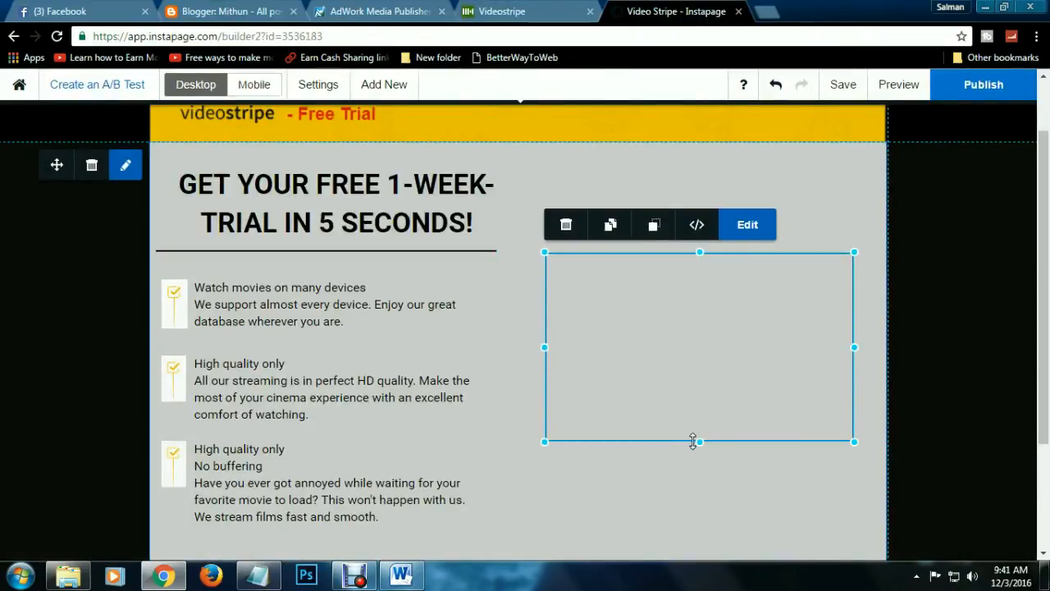
{"action": "left_click_drag", "start_coordinate": [702, 451], "coordinate": [706, 555]}
{"action": "scroll", "coordinate": [696, 444], "scroll_direction": "down", "scroll_amount": 2}
{"action": "scroll", "coordinate": [696, 424], "scroll_direction": "up", "scroll_amount": 3}
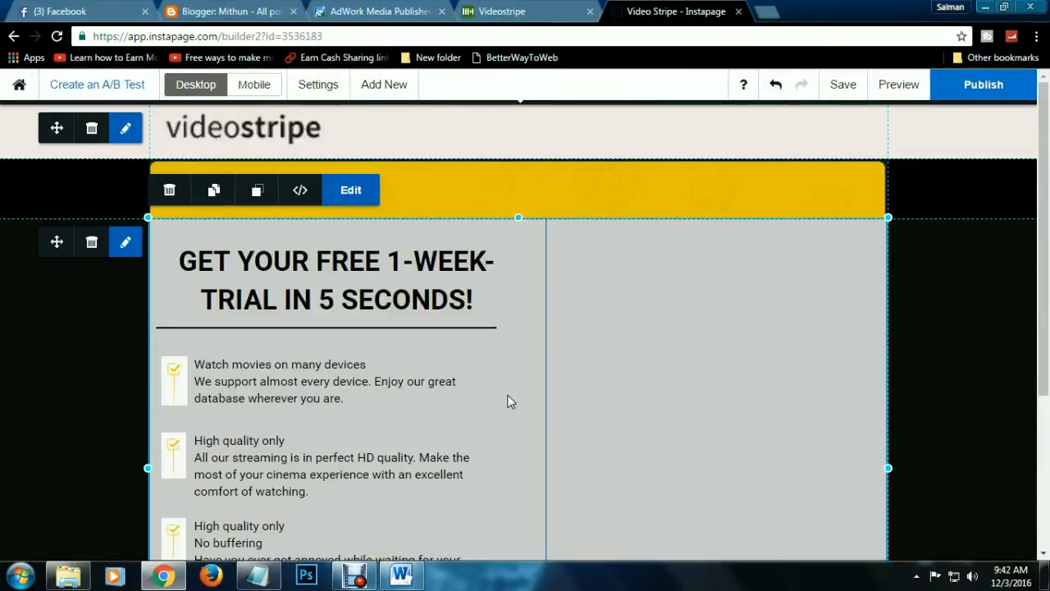
- Set the background color of the large box behind the headline and feature list to #eee8e8
{"action": "right_click", "coordinate": [507, 398]}
{"action": "left_click", "coordinate": [492, 433]}
{"action": "left_click", "coordinate": [351, 191]}
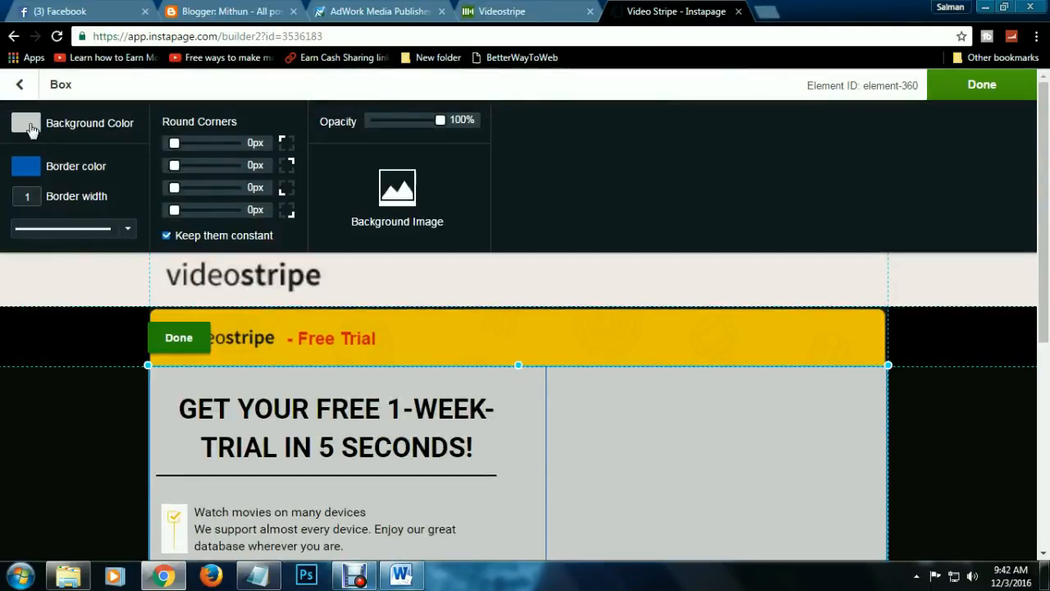
{"action": "left_click", "coordinate": [25, 123]}
{"action": "left_click_drag", "start_coordinate": [26, 156], "coordinate": [20, 146]}
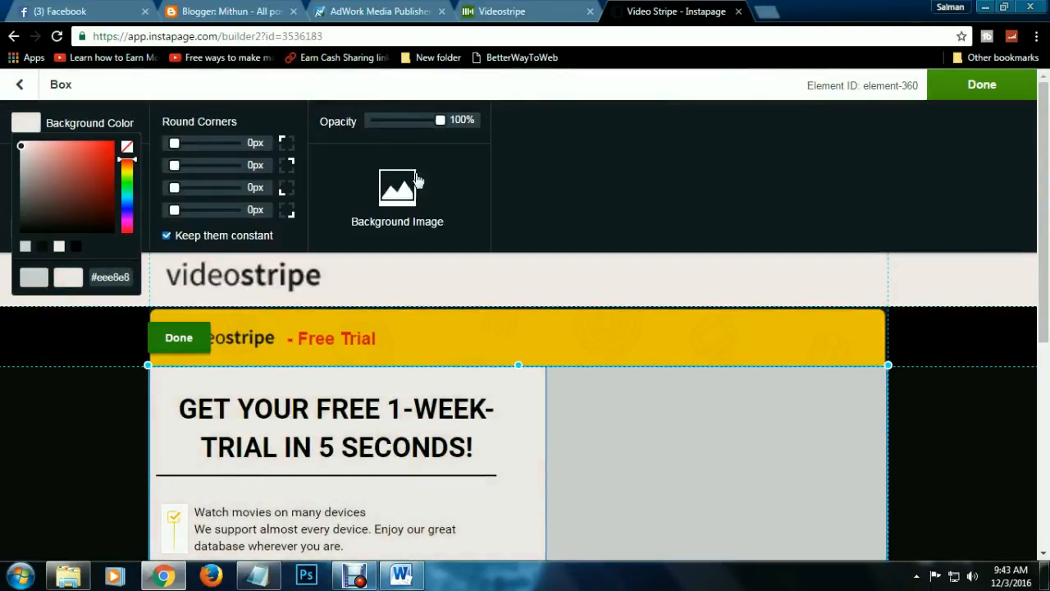
{"action": "left_click", "coordinate": [183, 338]}
- Add a form and place it in the middle of the grey box beside the feature list
{"action": "scroll", "coordinate": [610, 377], "scroll_direction": "down", "scroll_amount": 3}
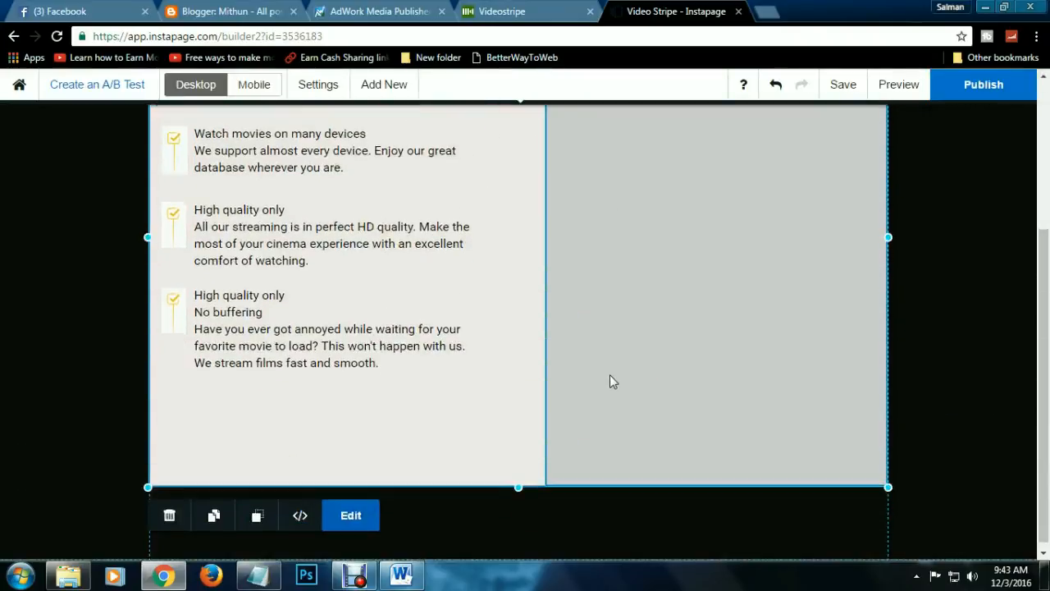
{"action": "left_click", "coordinate": [668, 259]}
{"action": "scroll", "coordinate": [643, 268], "scroll_direction": "up", "scroll_amount": 3}
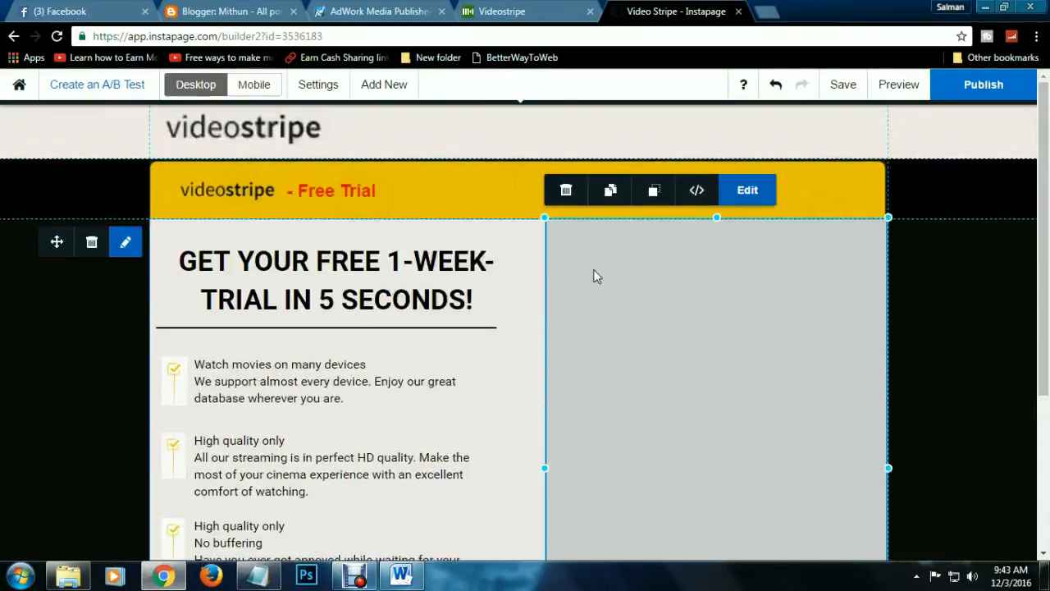
{"action": "left_click", "coordinate": [378, 86]}
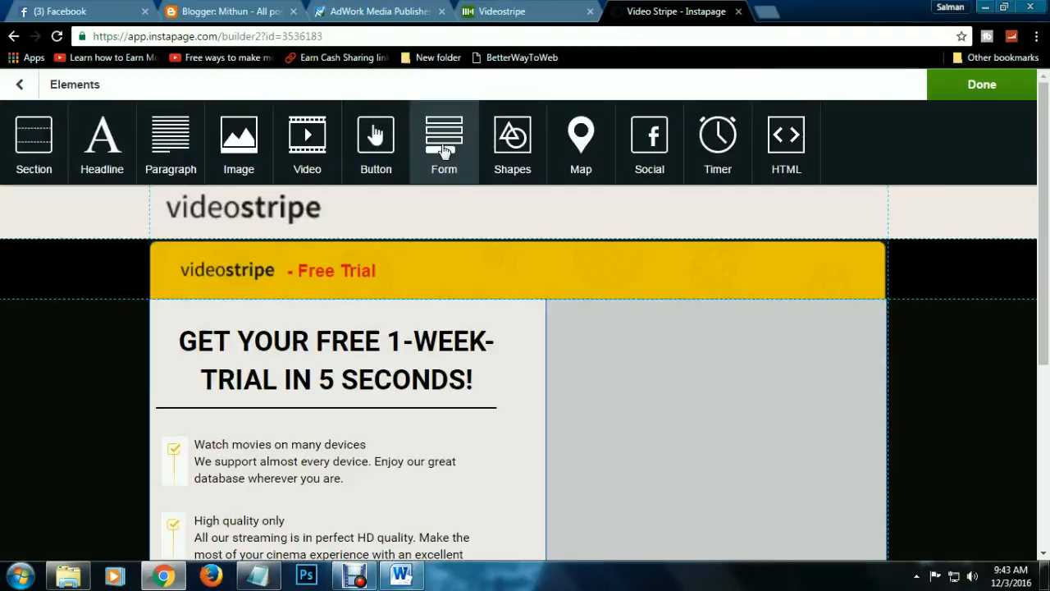
{"action": "left_click", "coordinate": [443, 150]}
{"action": "left_click_drag", "start_coordinate": [567, 285], "coordinate": [746, 387]}
- Compare with the Videostripe registration form, move the new form slightly up, and make its button slightly wider and less tall
{"action": "left_click", "coordinate": [502, 10]}
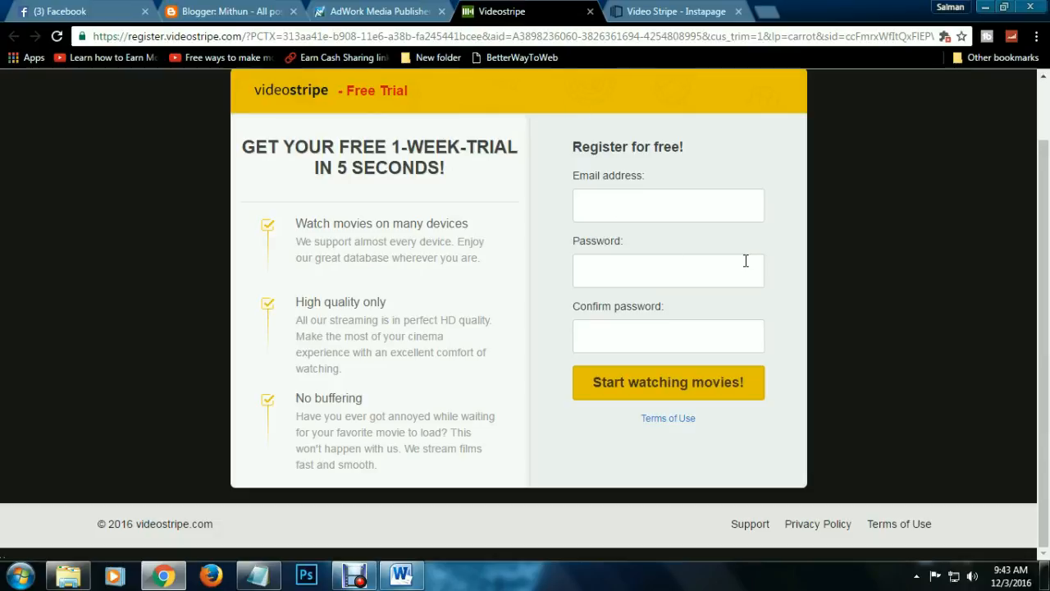
{"action": "left_click", "coordinate": [675, 12]}
{"action": "left_click", "coordinate": [687, 421]}
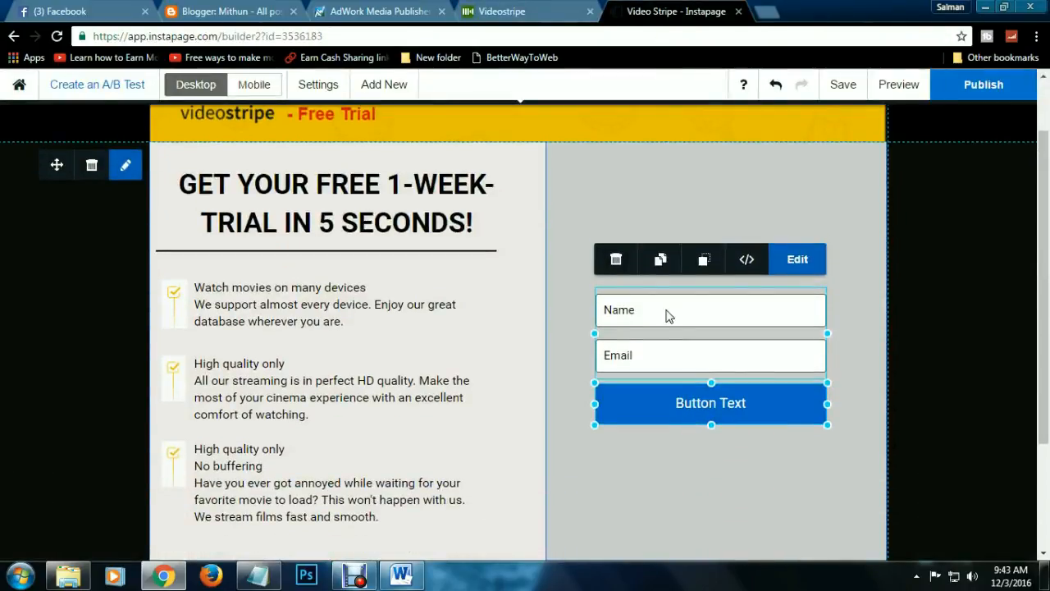
{"action": "left_click_drag", "start_coordinate": [669, 326], "coordinate": [670, 305]}
{"action": "mouse_move", "coordinate": [829, 412]}
{"action": "left_mouse_down"}
{"action": "mouse_move", "coordinate": [837, 485]}
{"action": "mouse_move", "coordinate": [835, 406]}
{"action": "left_mouse_up"}
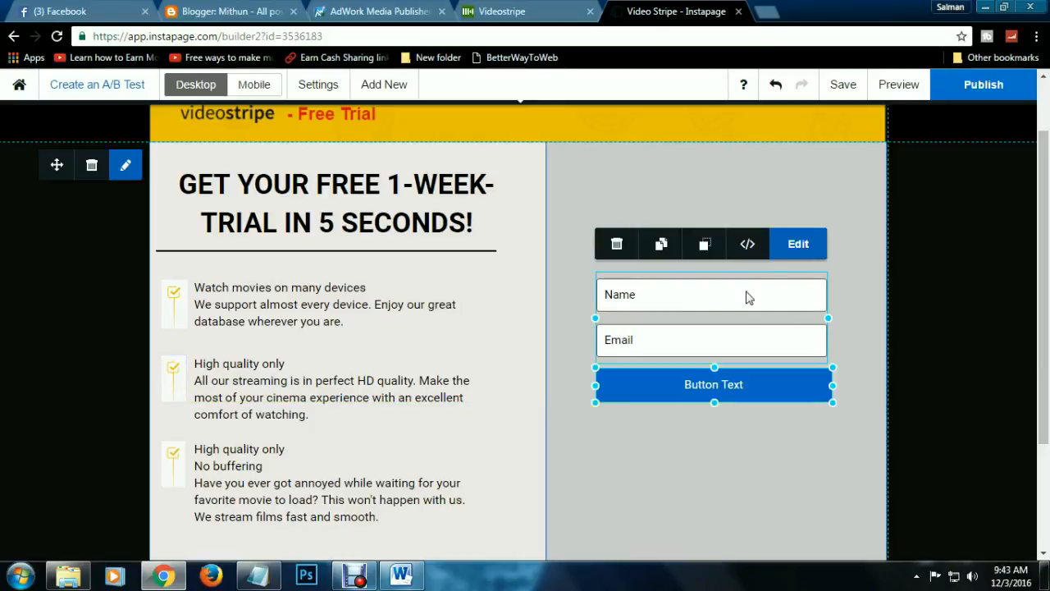
- Add a required text field labelled "Password" to the form
{"action": "left_click", "coordinate": [794, 244]}
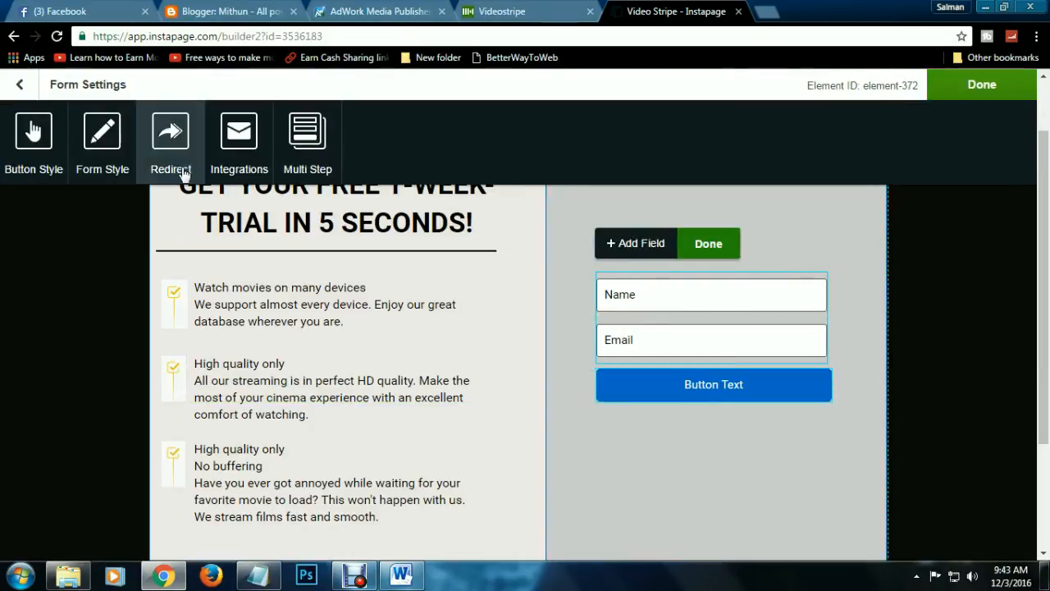
{"action": "mouse_move", "coordinate": [641, 298]}
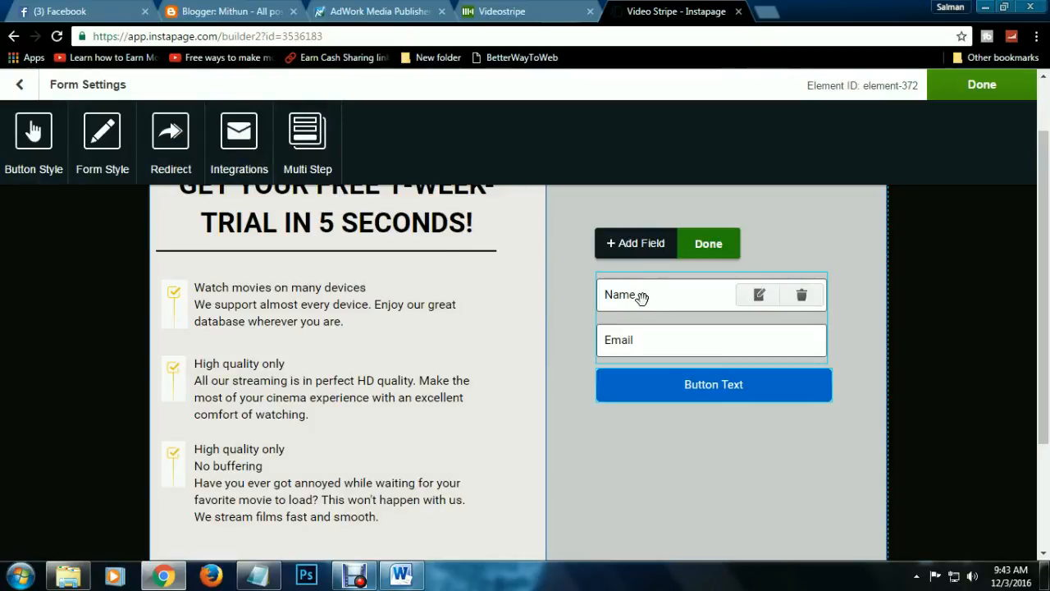
{"action": "left_click", "coordinate": [637, 243]}
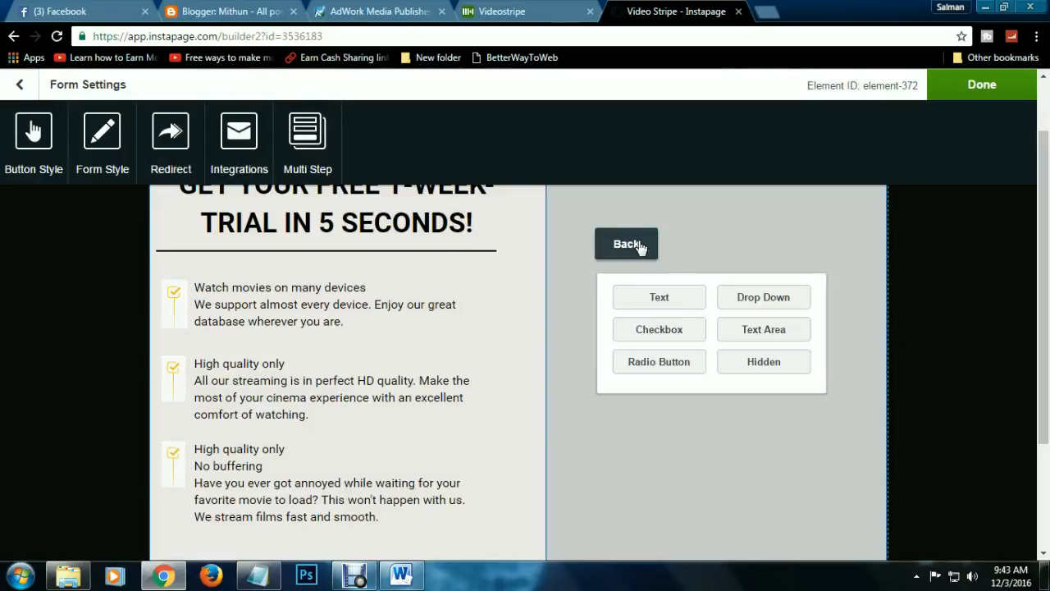
{"action": "left_click", "coordinate": [675, 299]}
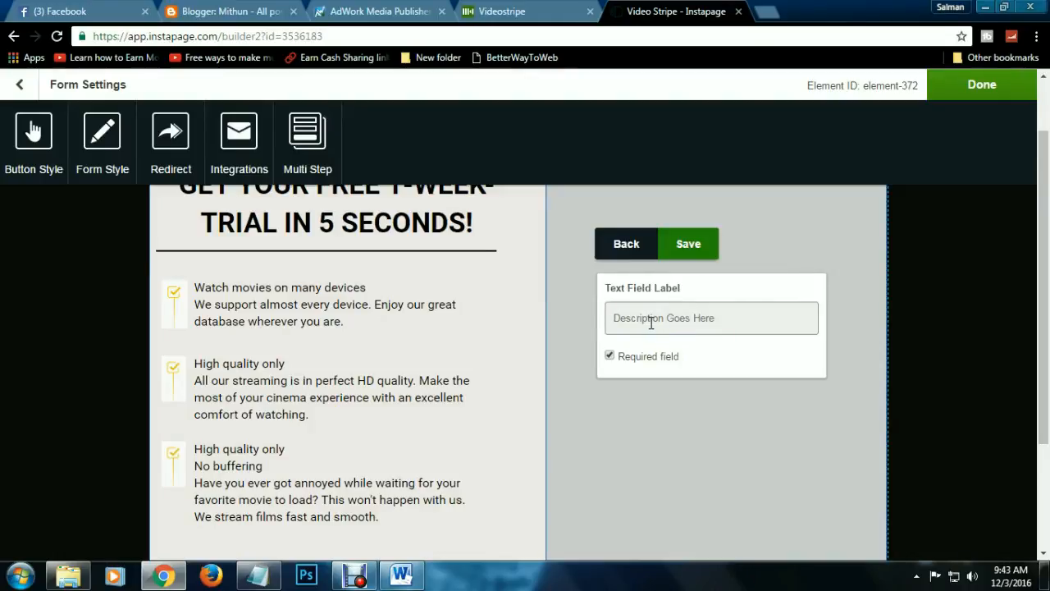
{"action": "type", "text": "Password"}
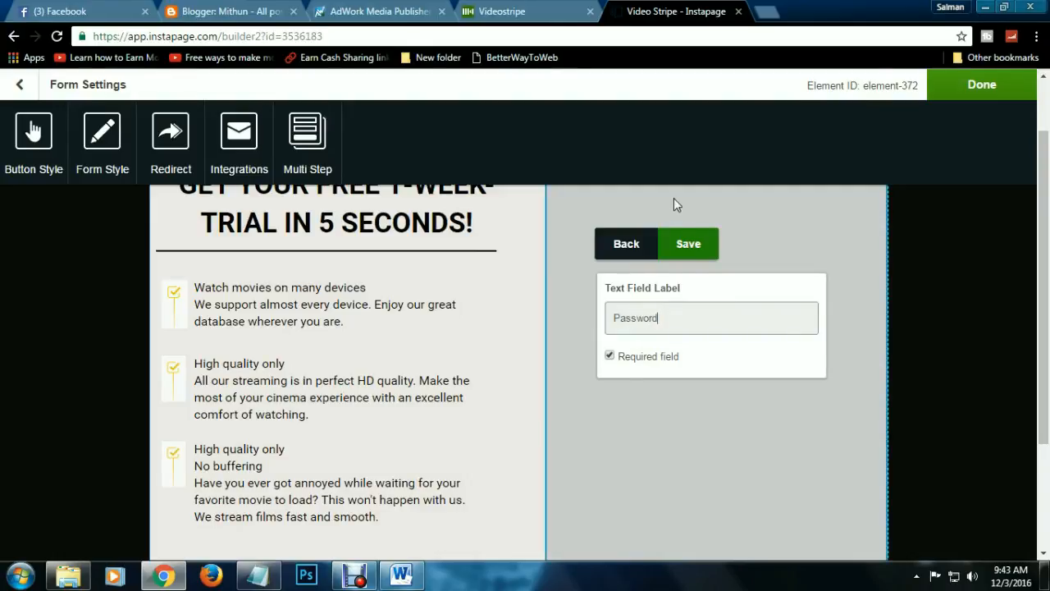
{"action": "left_click", "coordinate": [693, 257]}
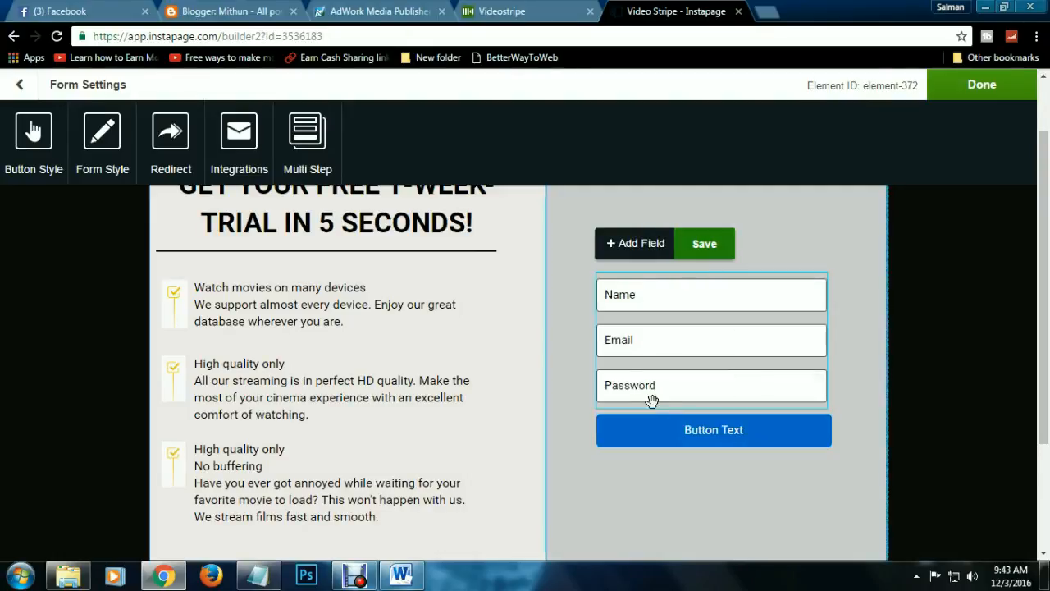
{"action": "mouse_move", "coordinate": [665, 388]}
{"action": "left_click", "coordinate": [760, 388]}
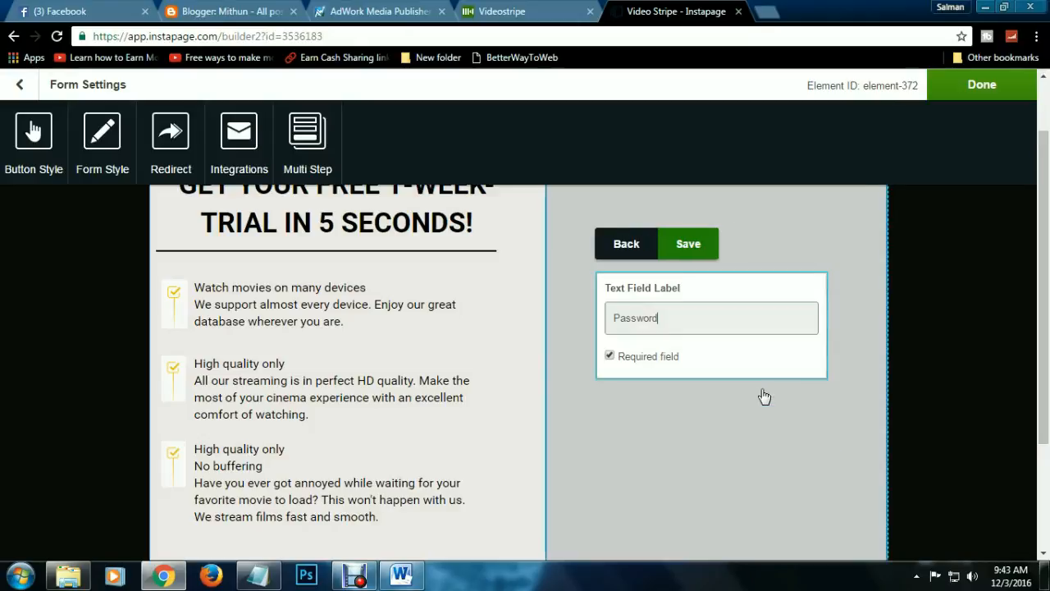
{"action": "left_click", "coordinate": [689, 244]}
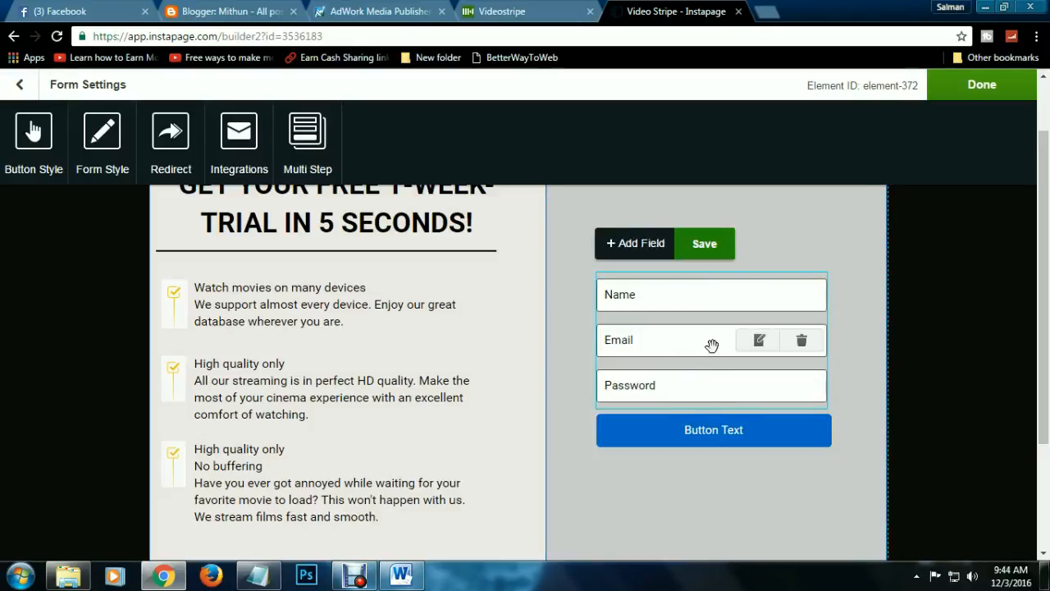
- Add a required text field labelled "Confirm Password" to the form
{"action": "left_click", "coordinate": [629, 246]}
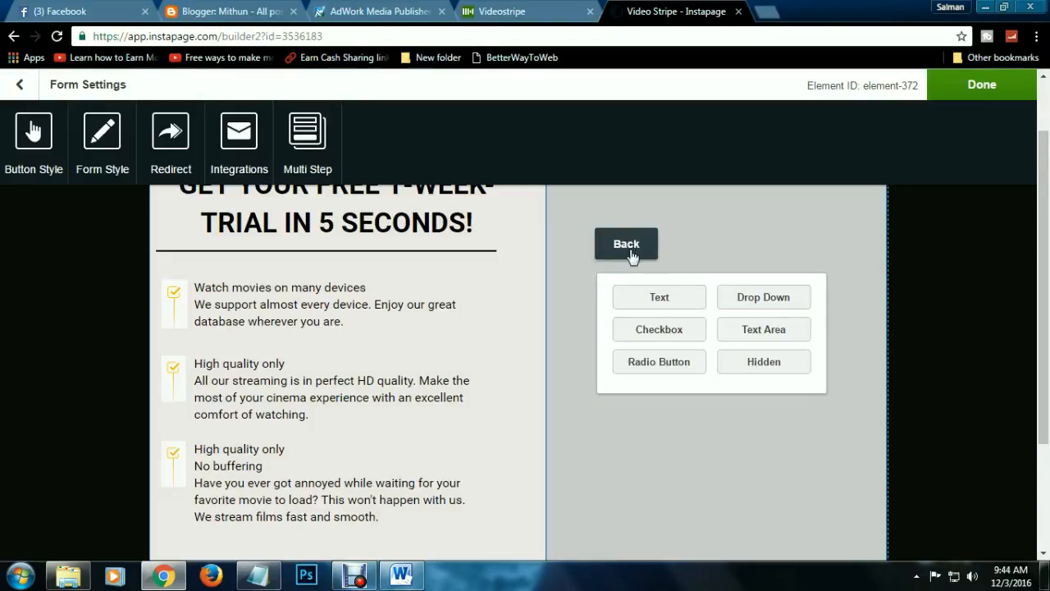
{"action": "left_click", "coordinate": [686, 297]}
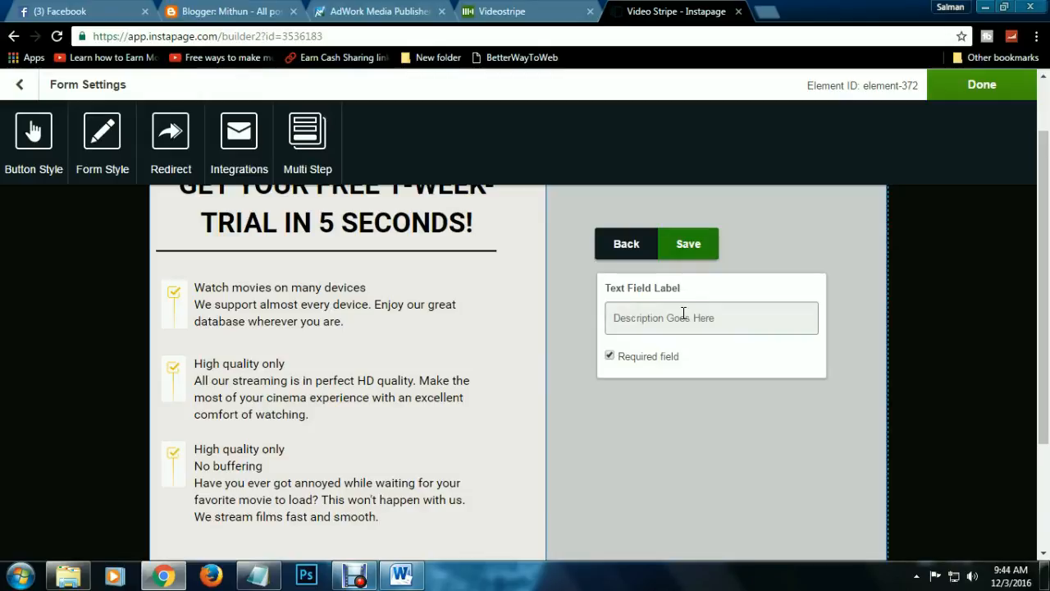
{"action": "type", "text": "Confirm Password"}
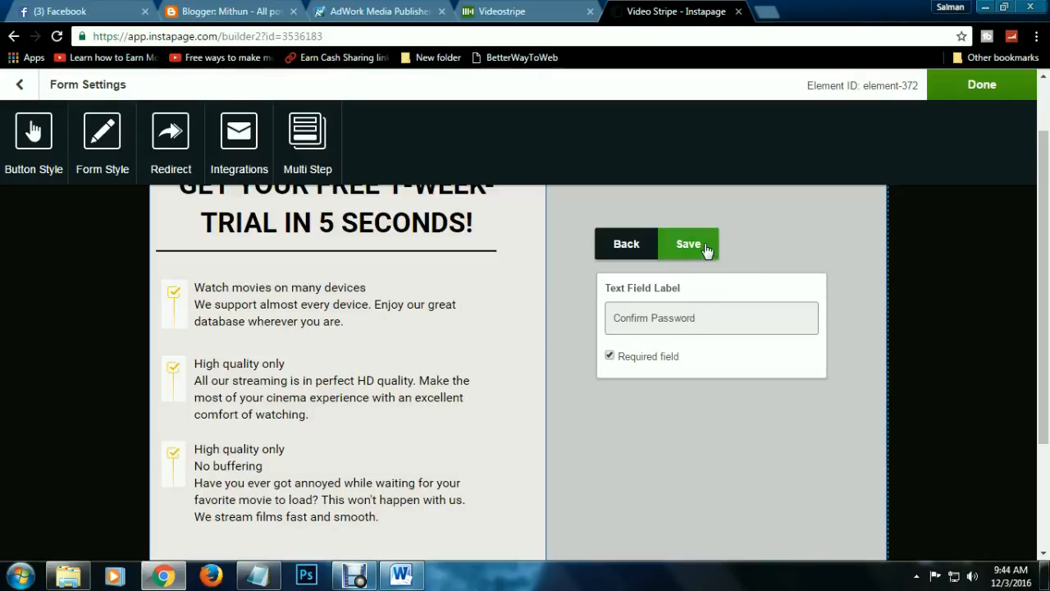
{"action": "left_click", "coordinate": [707, 249]}
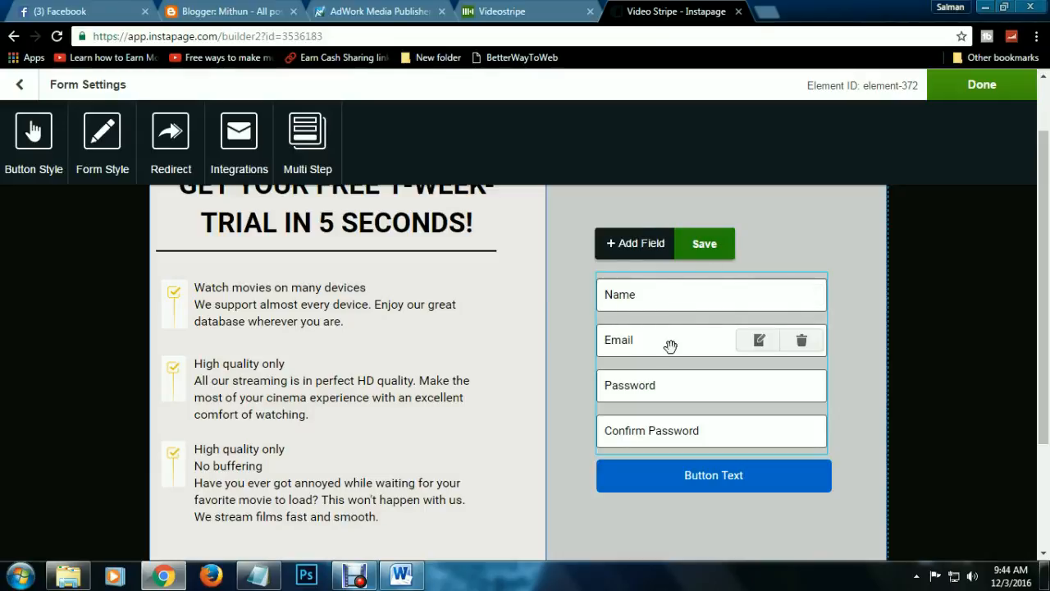
- Remove the Name field from the form, and compare the remaining fields with the Videostripe registration form
{"action": "left_click", "coordinate": [802, 297]}
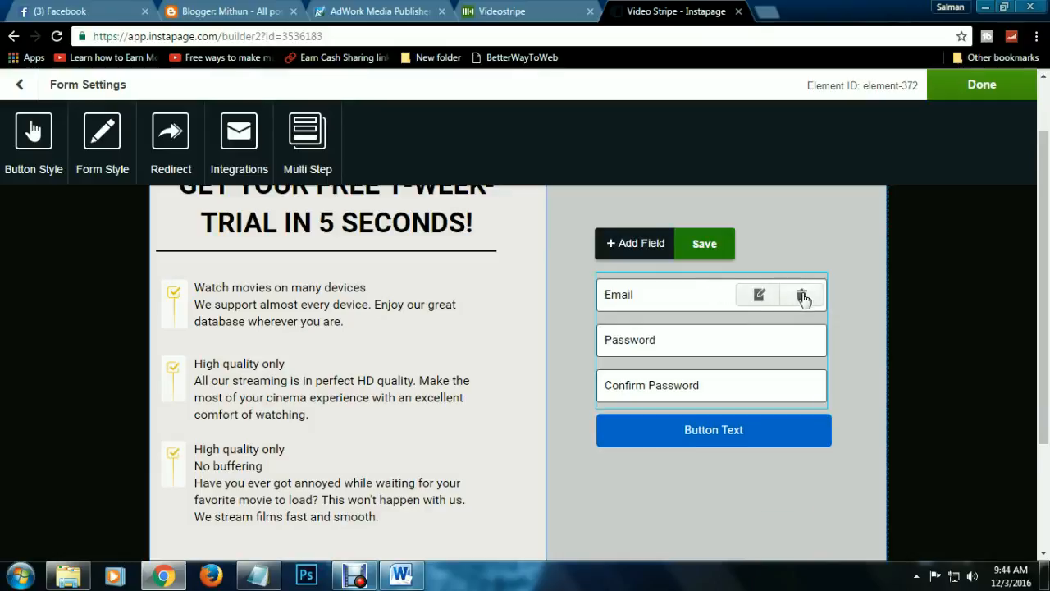
{"action": "left_click", "coordinate": [572, 362]}
{"action": "left_click", "coordinate": [504, 12]}
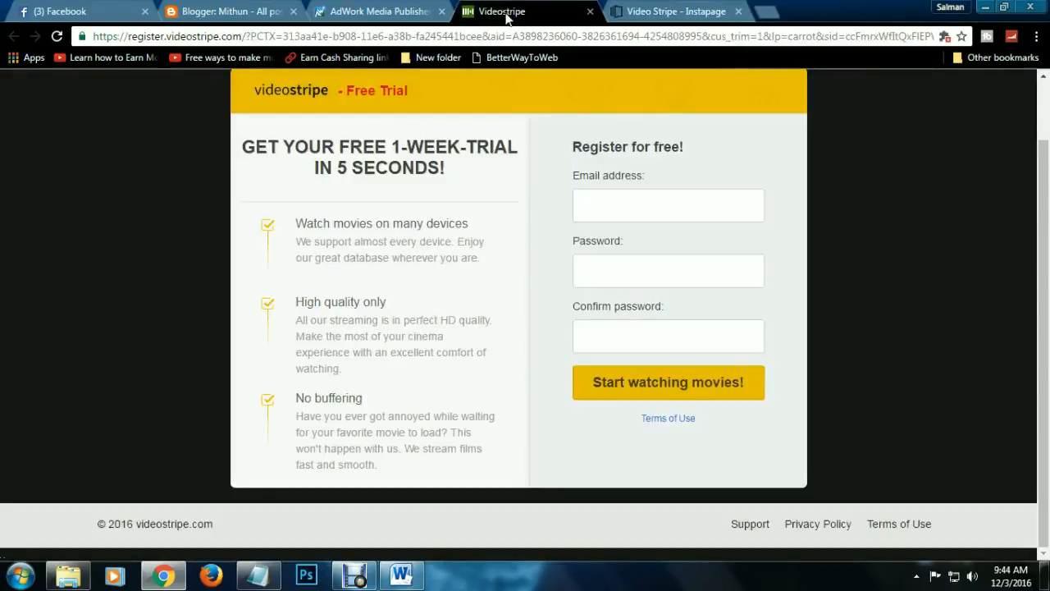
{"action": "left_click", "coordinate": [671, 11]}
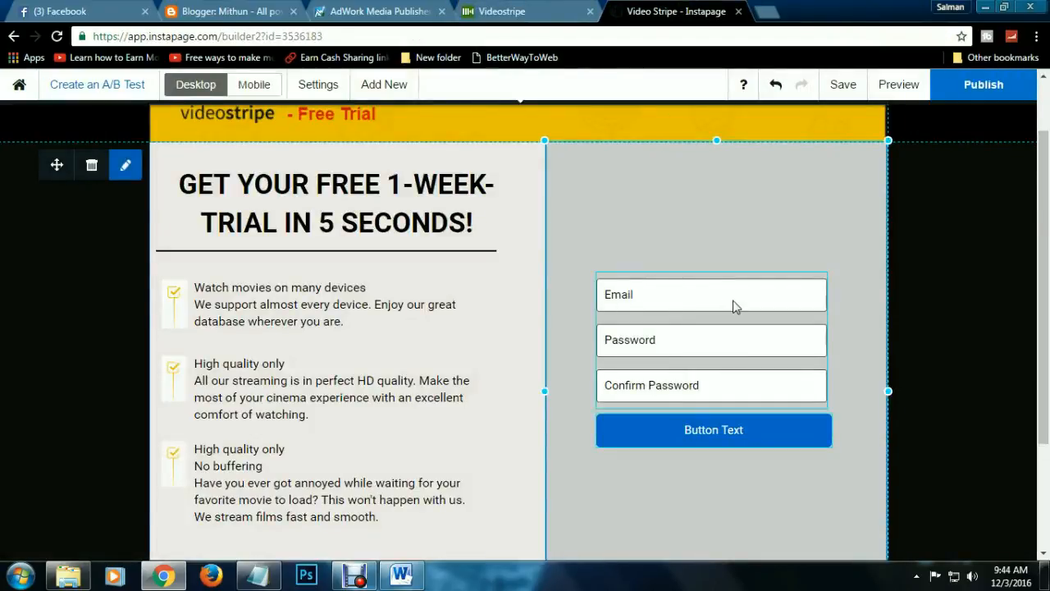
- Check the Videostripe form's button wording, set the new form's button text to "Start Watching Muvies", and give it the Glossy design
{"action": "left_click", "coordinate": [685, 299]}
{"action": "left_click", "coordinate": [797, 253]}
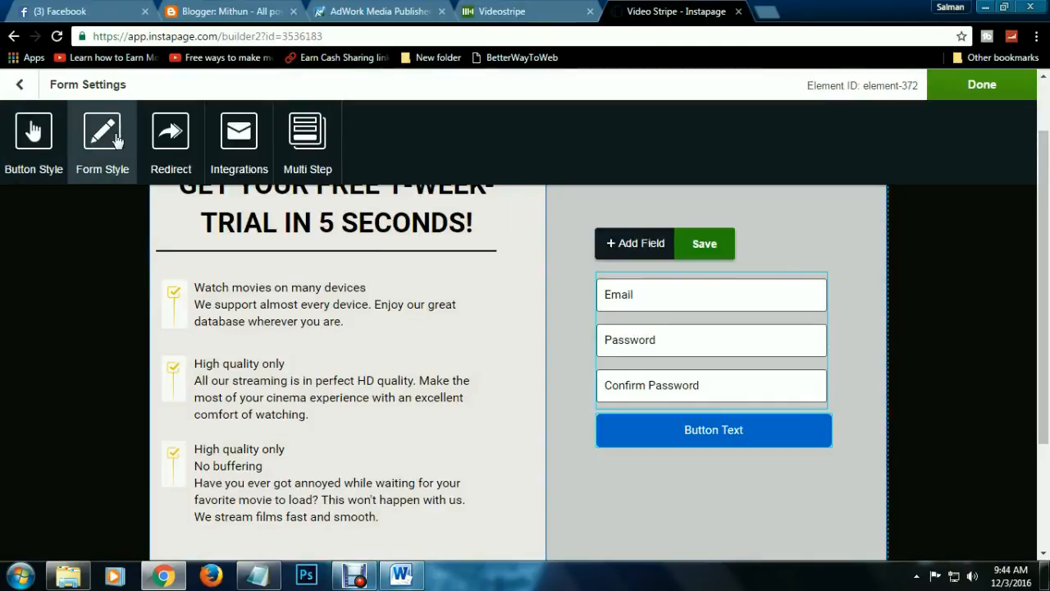
{"action": "scroll", "coordinate": [711, 359], "scroll_direction": "up", "scroll_amount": 1}
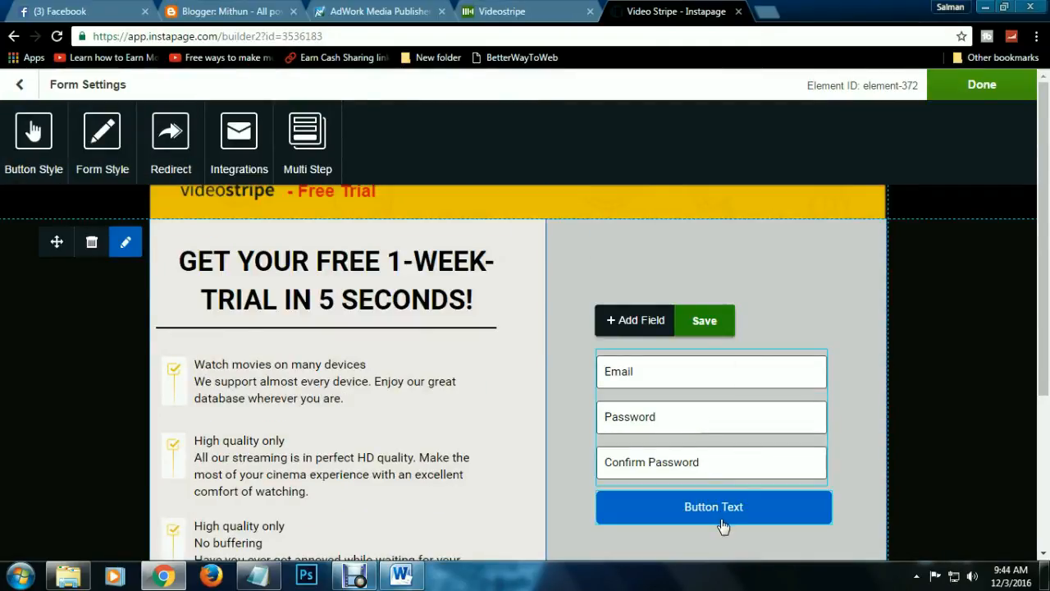
{"action": "left_click", "coordinate": [33, 133]}
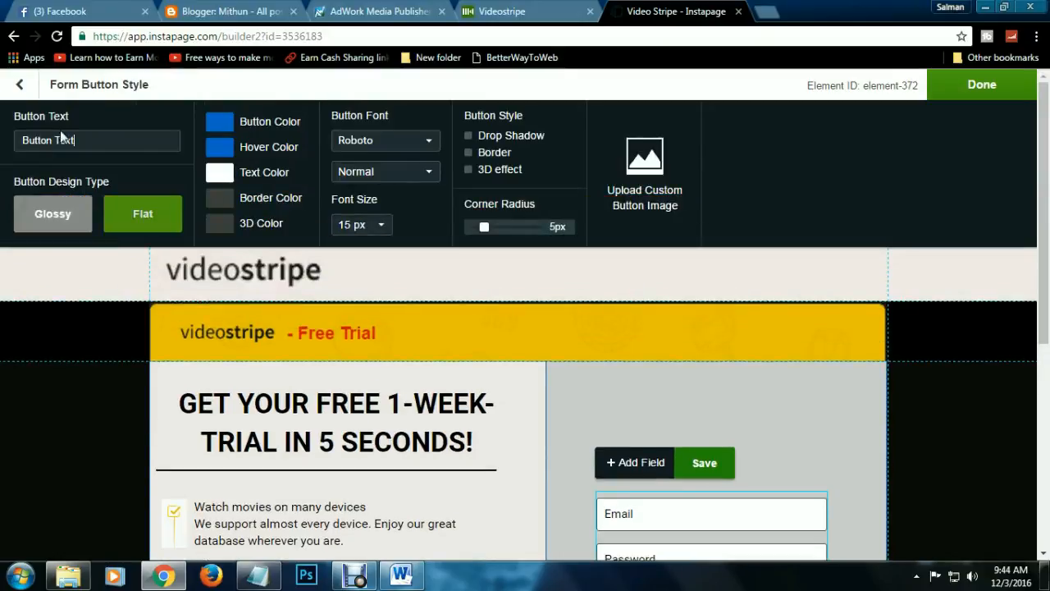
{"action": "triple_click", "coordinate": [100, 139]}
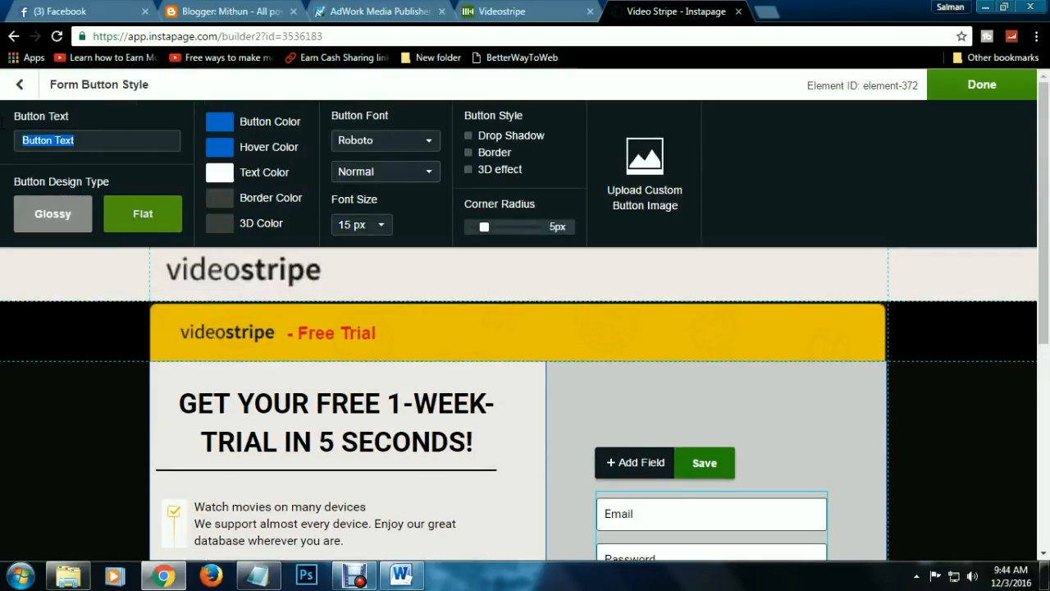
{"action": "left_click", "coordinate": [521, 12]}
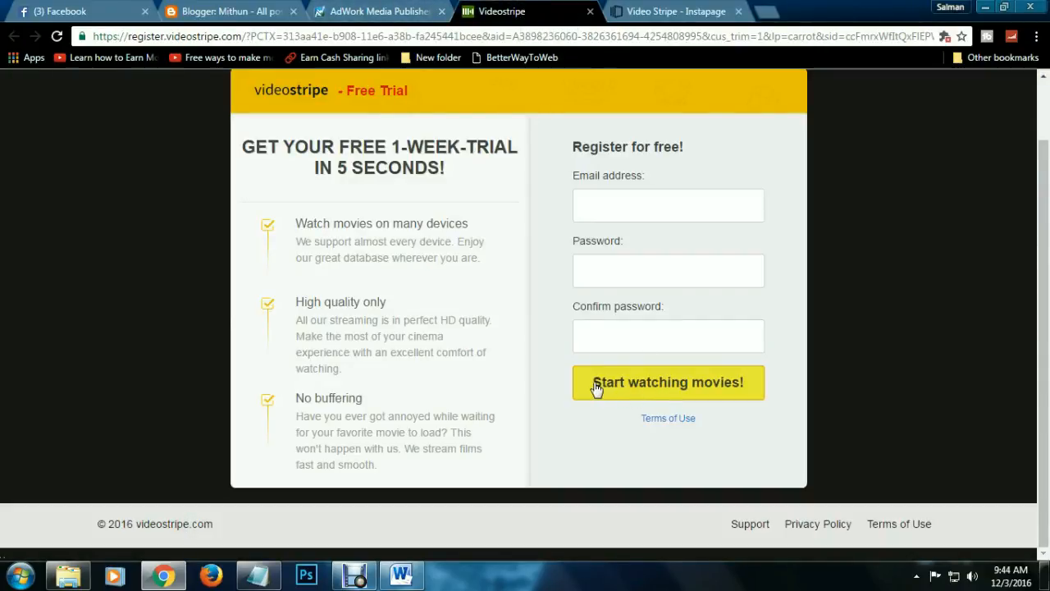
{"action": "left_click", "coordinate": [741, 382]}
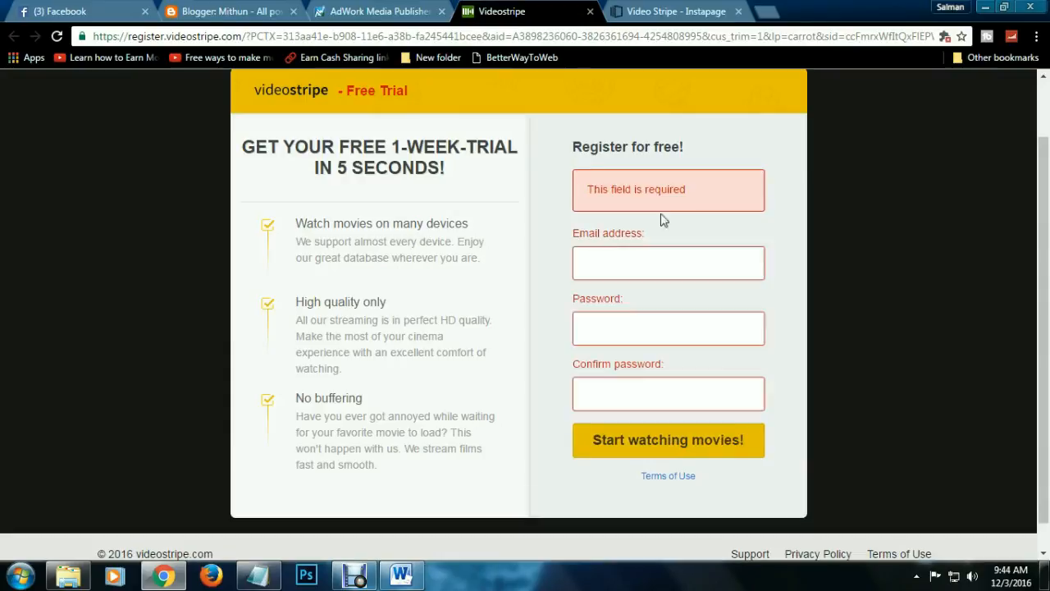
{"action": "left_click", "coordinate": [636, 19]}
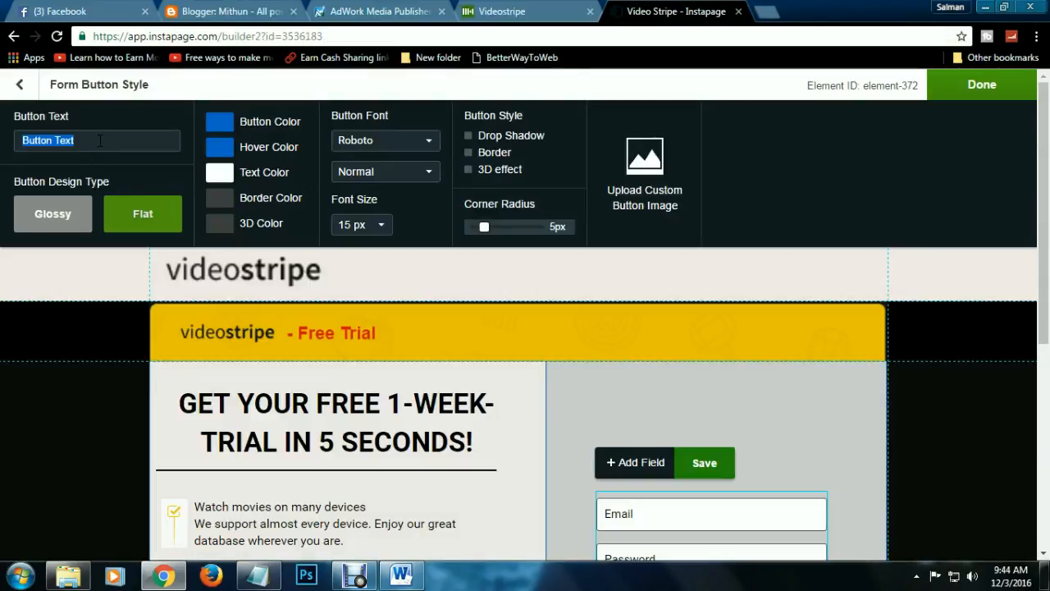
{"action": "type", "text": "Start Watching Muvies"}
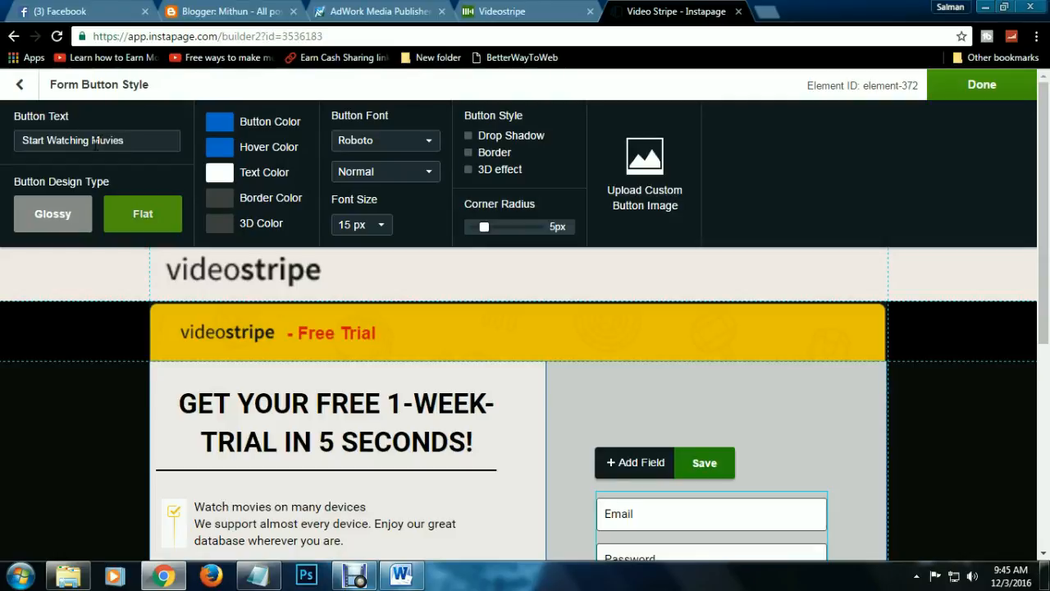
{"action": "left_click", "coordinate": [57, 218]}
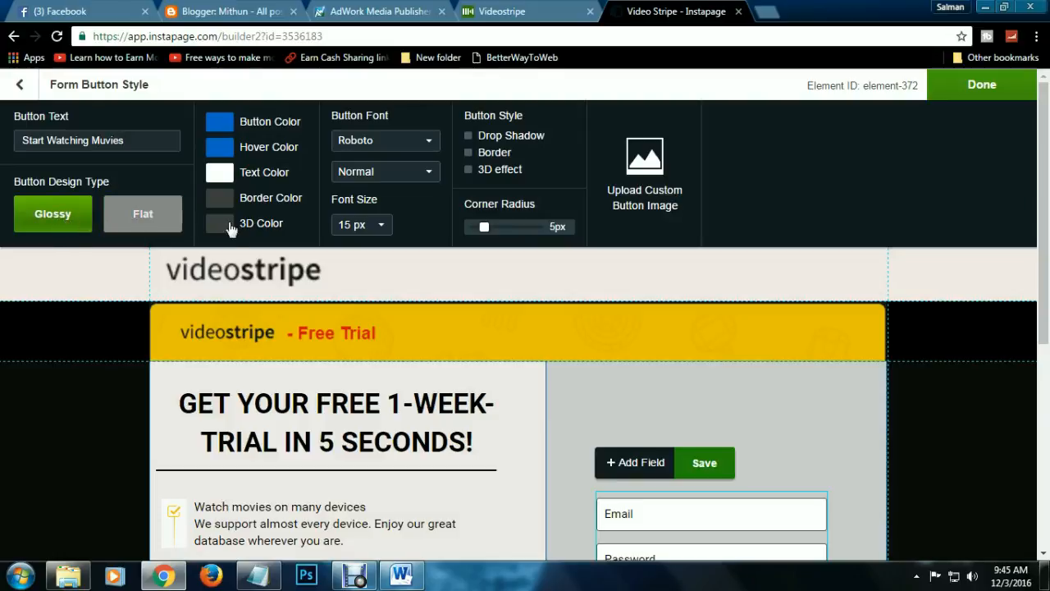
{"action": "left_click", "coordinate": [983, 86]}
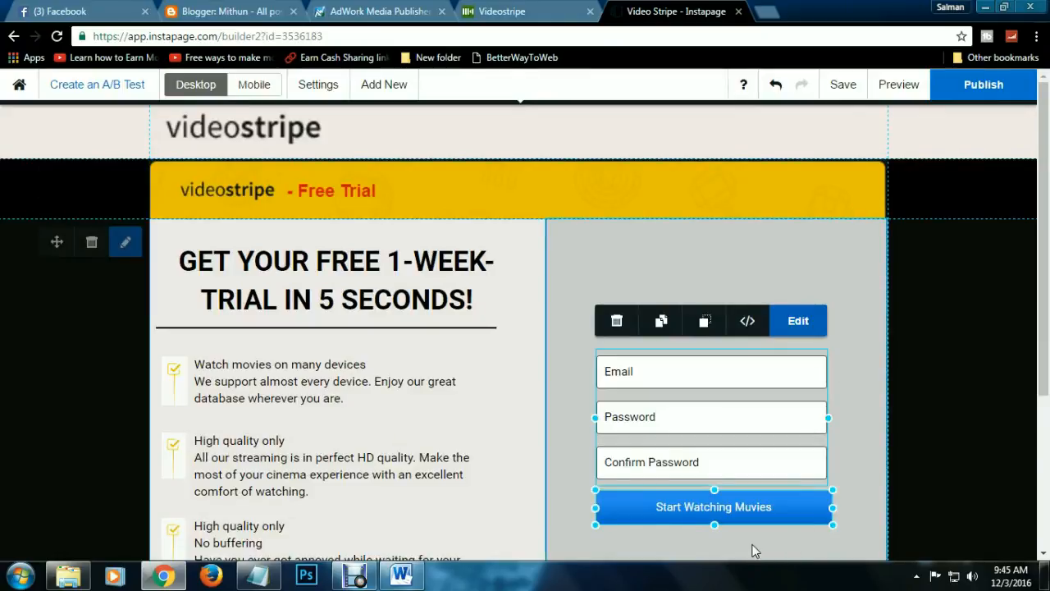
- Change the form button's colour to yellow (#ecec21), using the Videostripe form as reference
{"action": "left_click", "coordinate": [803, 324]}
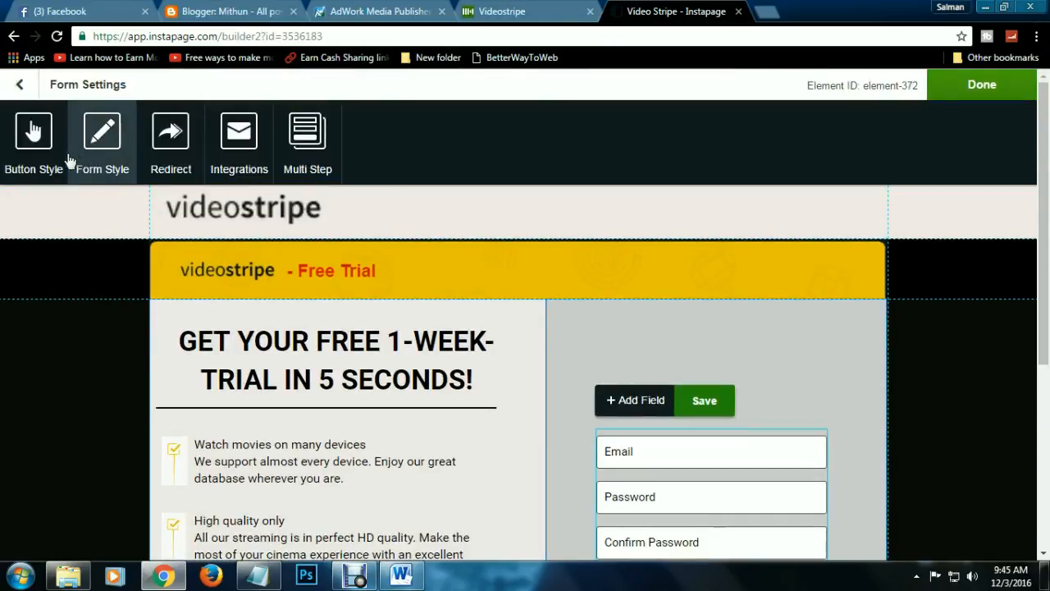
{"action": "left_click", "coordinate": [33, 130]}
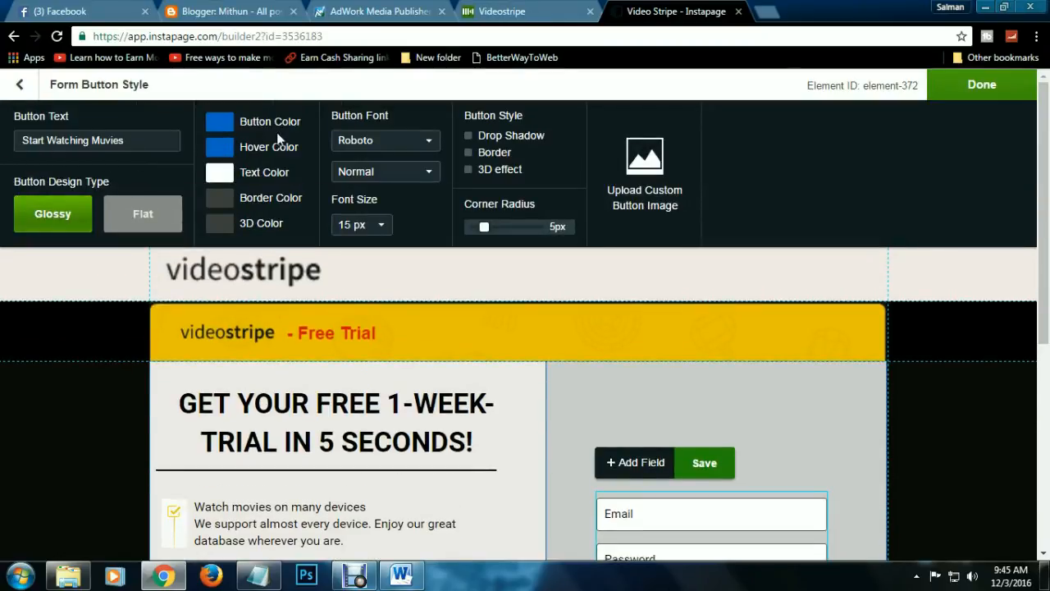
{"action": "left_click", "coordinate": [222, 130]}
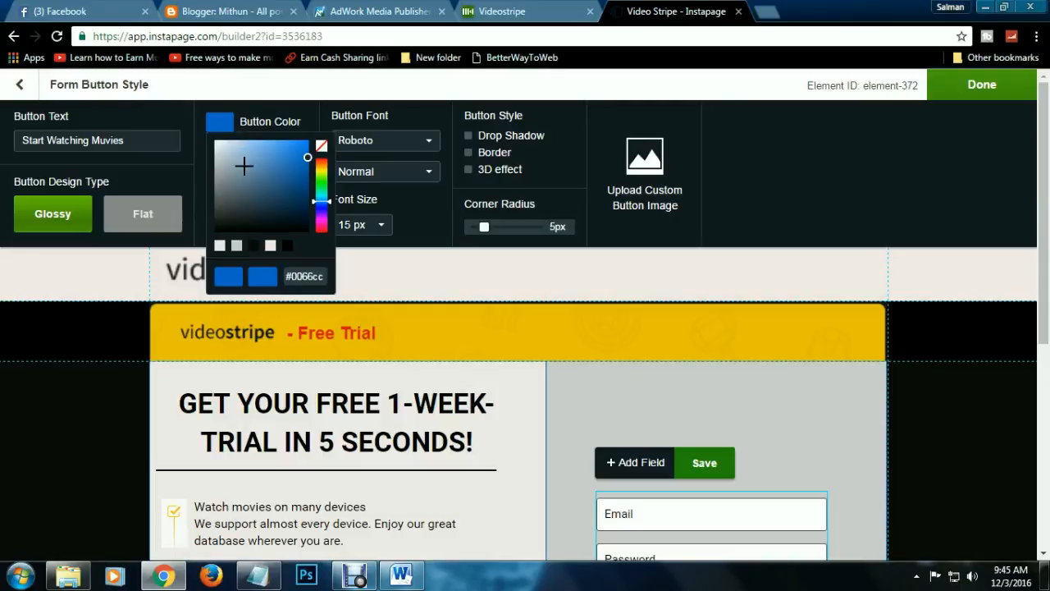
{"action": "left_click", "coordinate": [533, 8]}
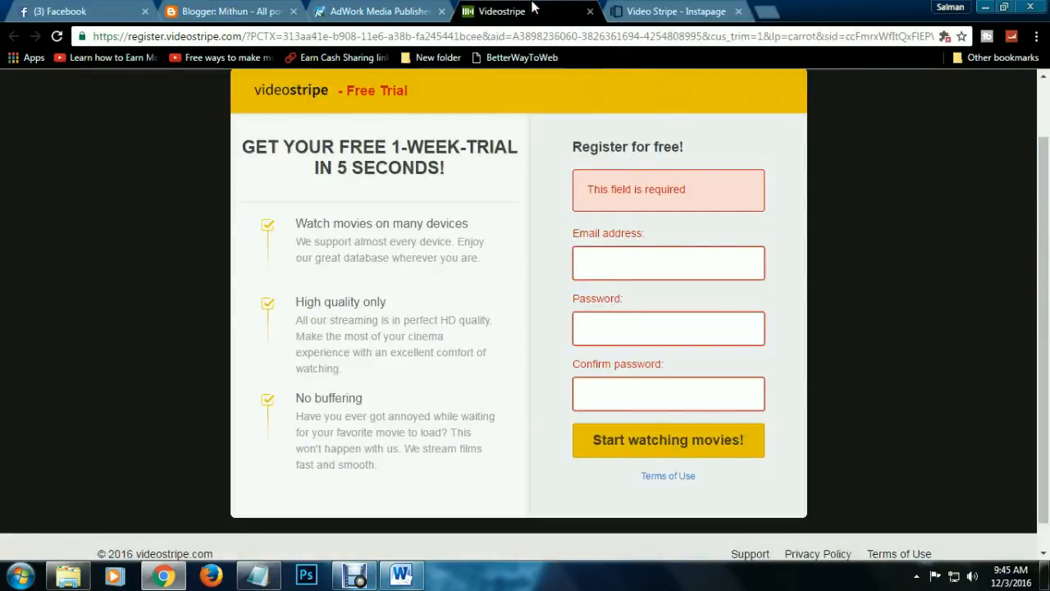
{"action": "left_click", "coordinate": [670, 14]}
{"action": "mouse_move", "coordinate": [327, 197]}
{"action": "left_mouse_down"}
{"action": "mouse_move", "coordinate": [323, 173]}
{"action": "mouse_move", "coordinate": [290, 162]}
{"action": "mouse_move", "coordinate": [295, 146]}
{"action": "left_mouse_up"}
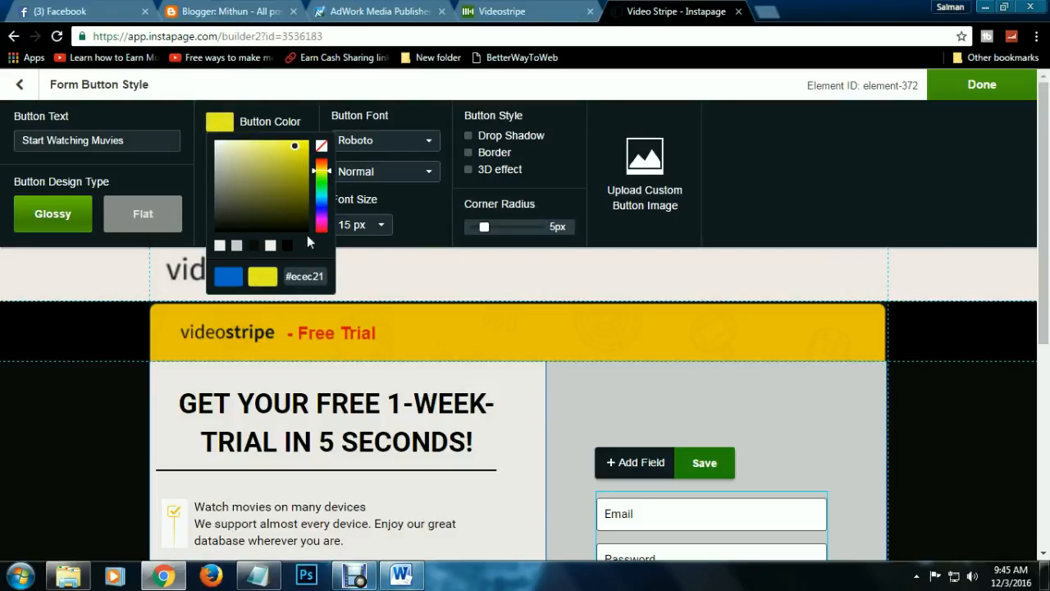
{"action": "left_click", "coordinate": [981, 86]}
{"action": "scroll", "coordinate": [837, 337], "scroll_direction": "down", "scroll_amount": 4}
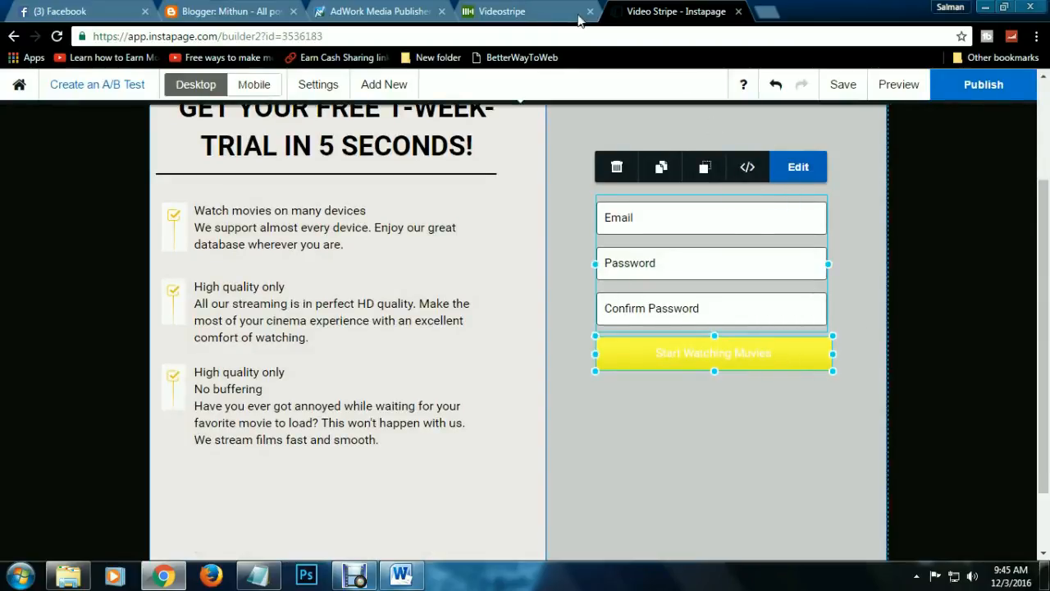
- Compare with the Videostripe button and set the form button's text colour to near-black (#040404)
{"action": "left_click", "coordinate": [529, 13]}
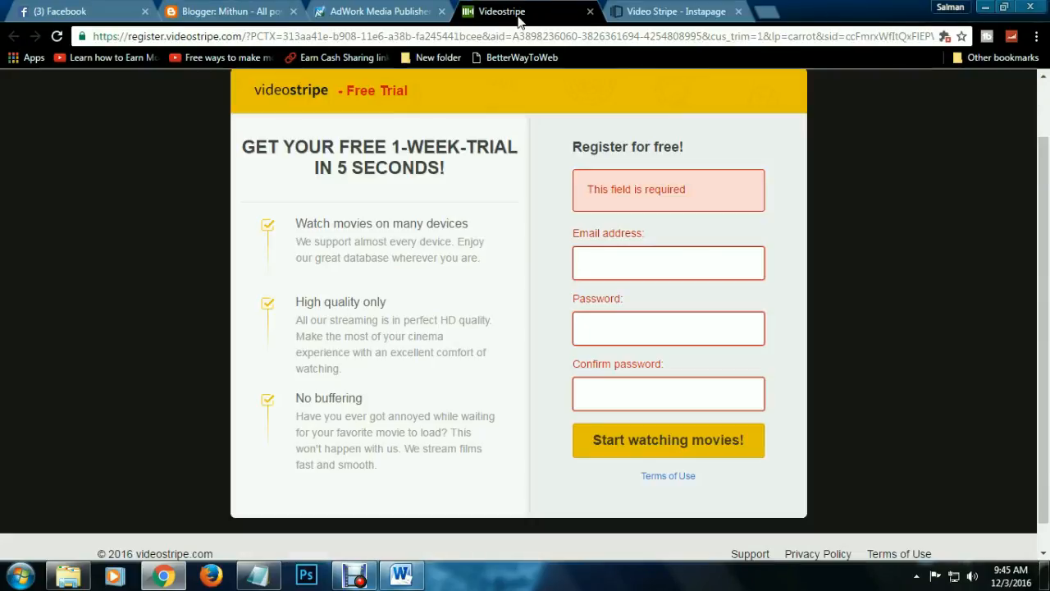
{"action": "left_click", "coordinate": [680, 11]}
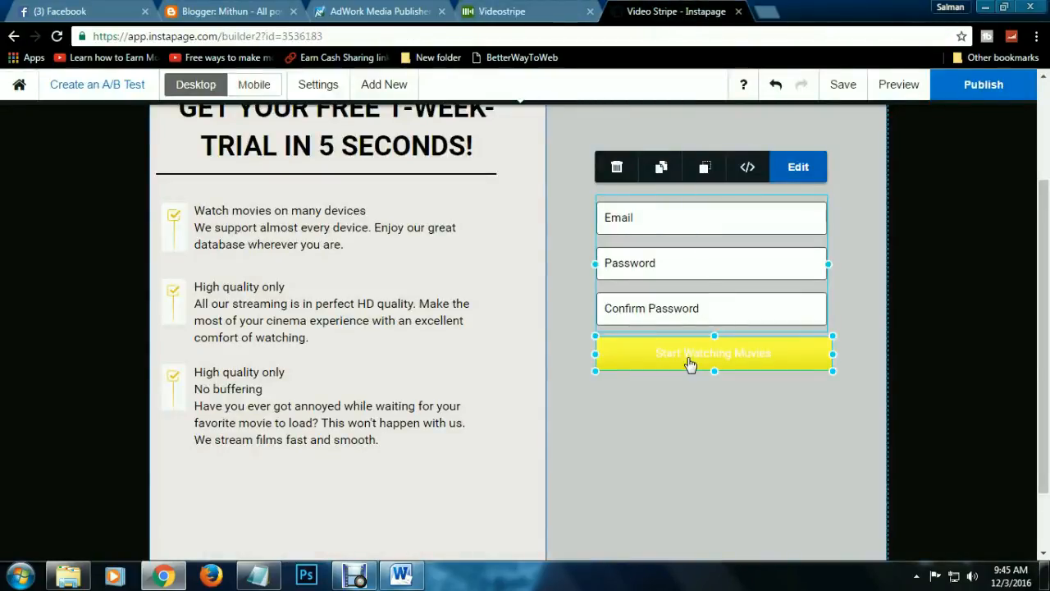
{"action": "left_click", "coordinate": [798, 167]}
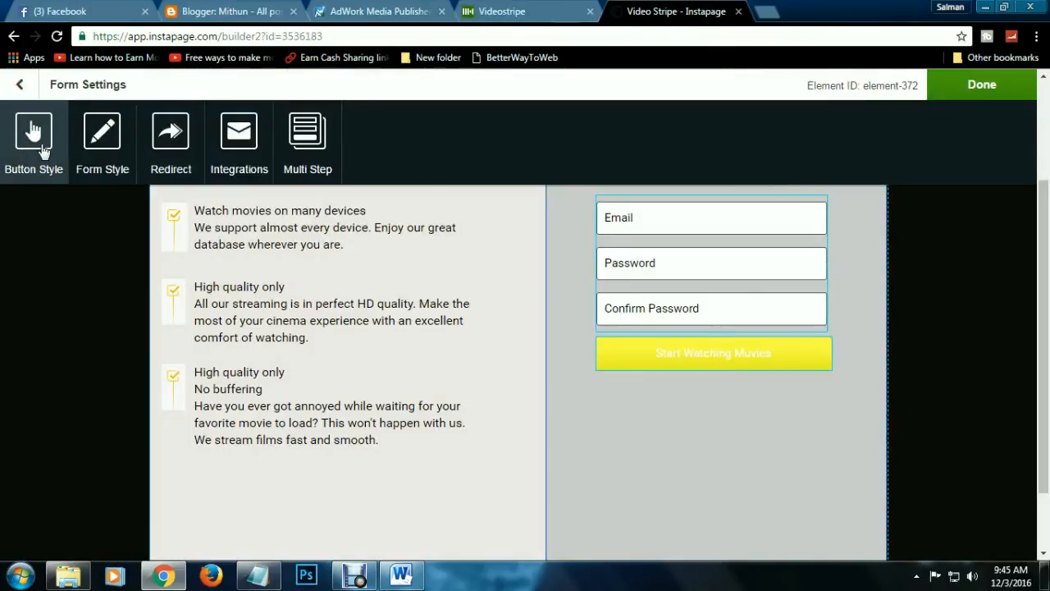
{"action": "left_click", "coordinate": [39, 152]}
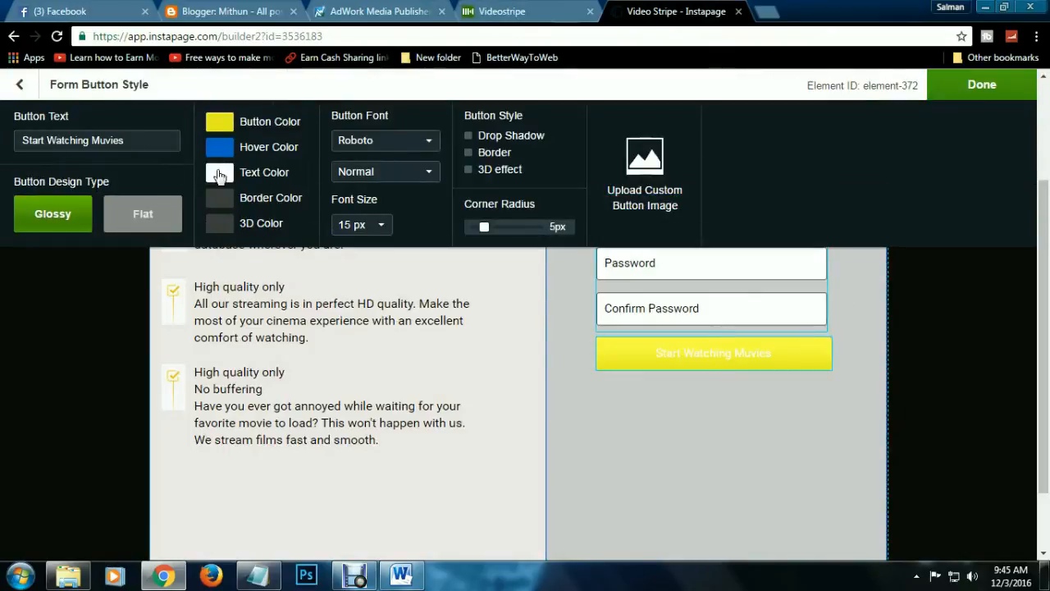
{"action": "left_click", "coordinate": [220, 175]}
{"action": "left_click_drag", "start_coordinate": [240, 256], "coordinate": [211, 283]}
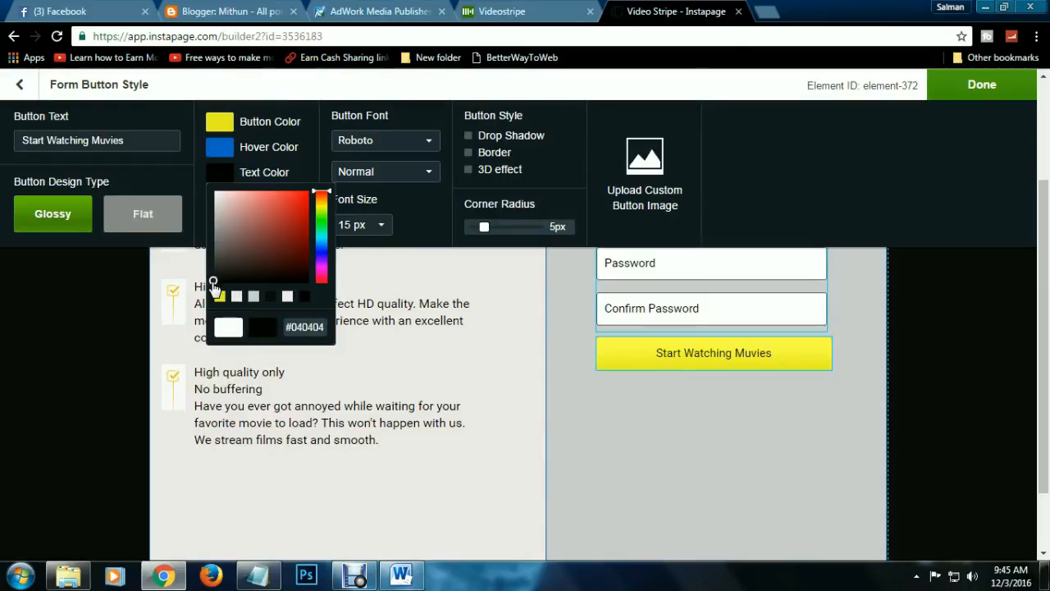
- Set the form button's font weight to Bold and its font size to 20 px
{"action": "left_click", "coordinate": [430, 215]}
{"action": "left_click", "coordinate": [422, 171]}
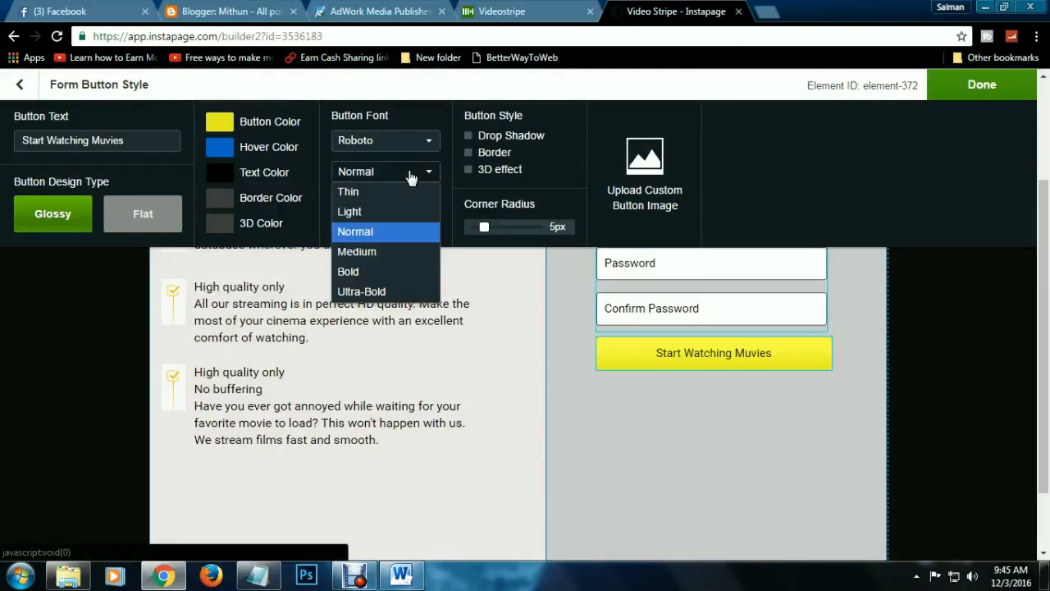
{"action": "left_click", "coordinate": [366, 273]}
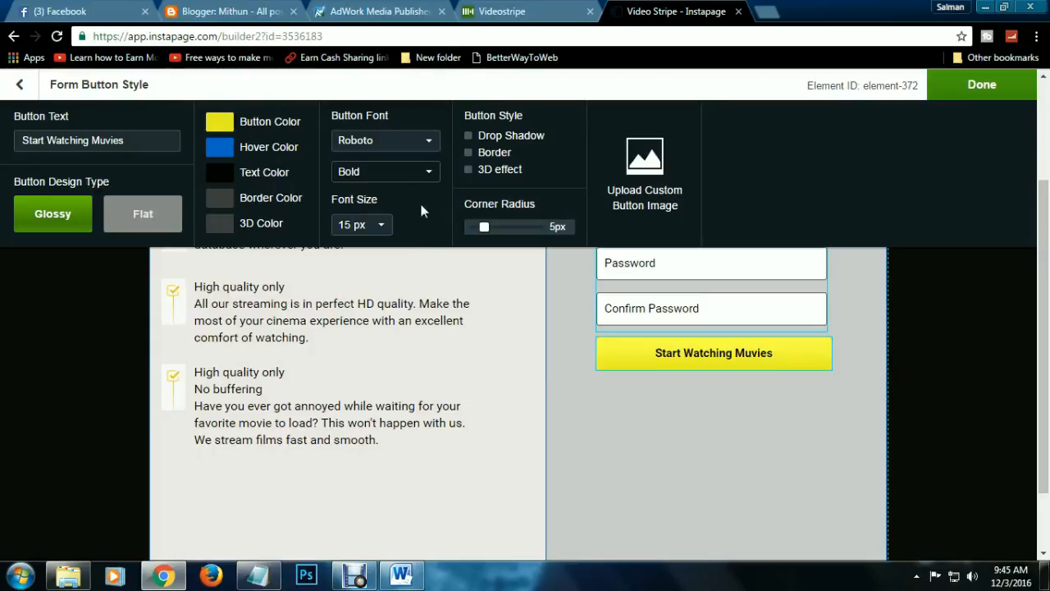
{"action": "left_click", "coordinate": [375, 226]}
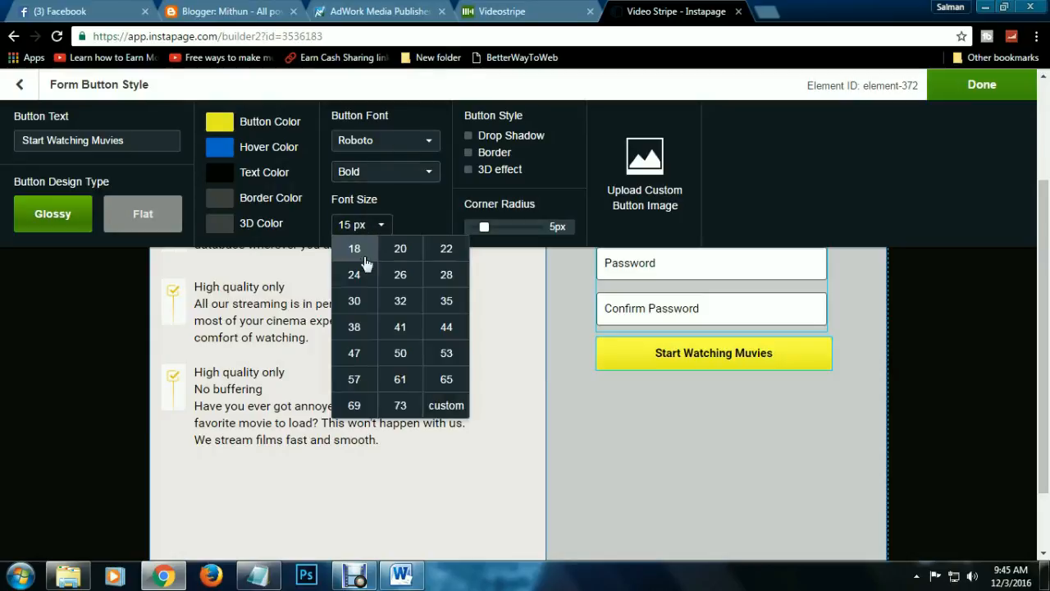
{"action": "left_click", "coordinate": [400, 248]}
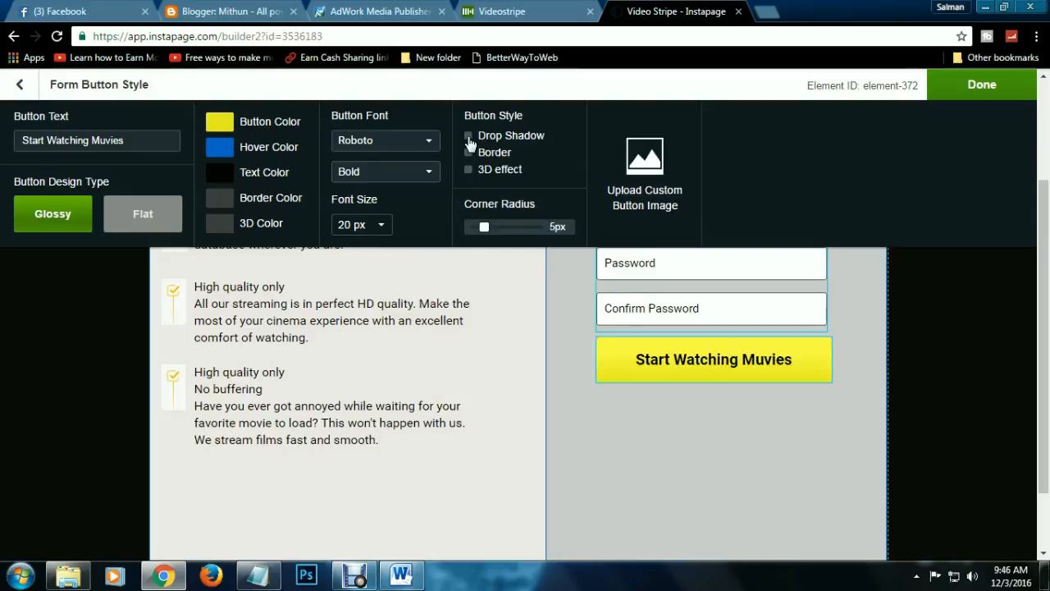
- Try out the drop shadow, border and 3D effect options on the form button
{"action": "left_click", "coordinate": [468, 136]}
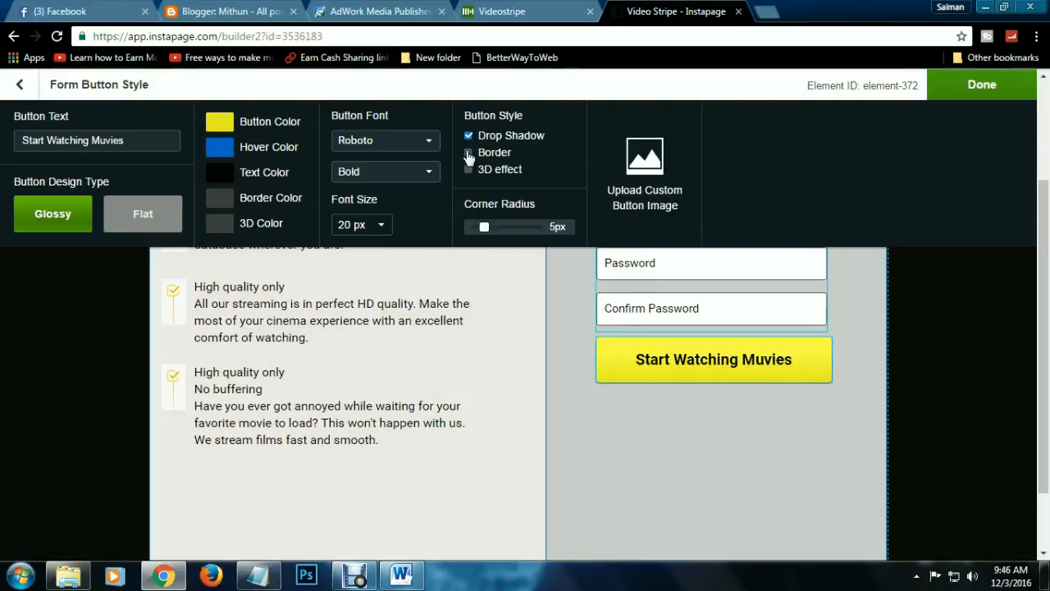
{"action": "left_click", "coordinate": [468, 153]}
{"action": "left_click", "coordinate": [469, 154]}
{"action": "left_click", "coordinate": [468, 170]}
{"action": "left_click", "coordinate": [469, 171]}
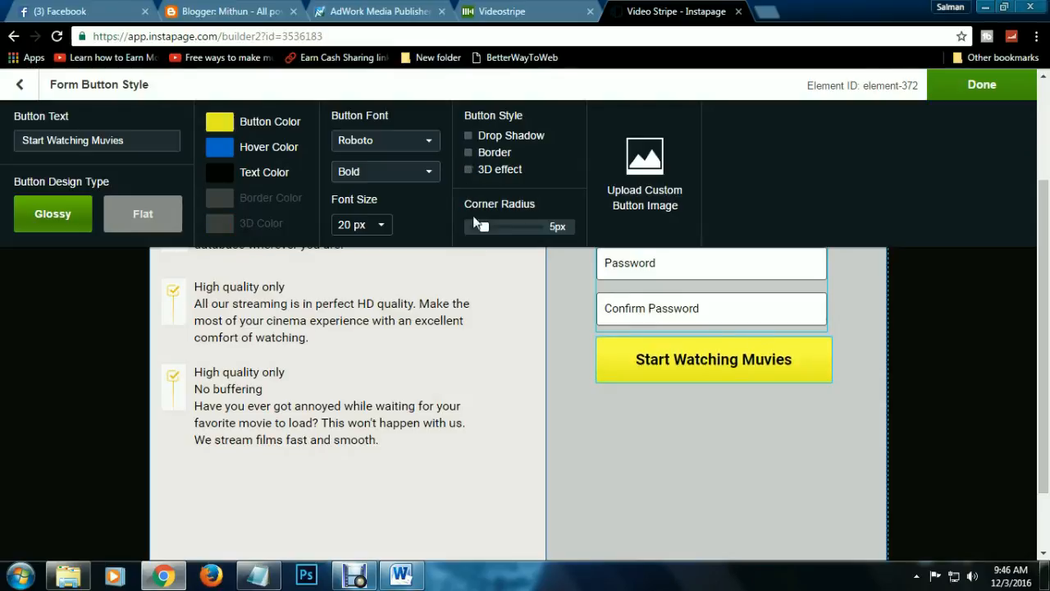
- Set the form button's corner radius to 11 px and its colour to amber (#d4a411), and compare it with the Videostripe button
{"action": "left_click_drag", "start_coordinate": [487, 224], "coordinate": [495, 221]}
{"action": "left_click", "coordinate": [219, 121]}
{"action": "mouse_move", "coordinate": [282, 172]}
{"action": "left_mouse_down"}
{"action": "mouse_move", "coordinate": [301, 156]}
{"action": "mouse_move", "coordinate": [318, 174]}
{"action": "left_mouse_up"}
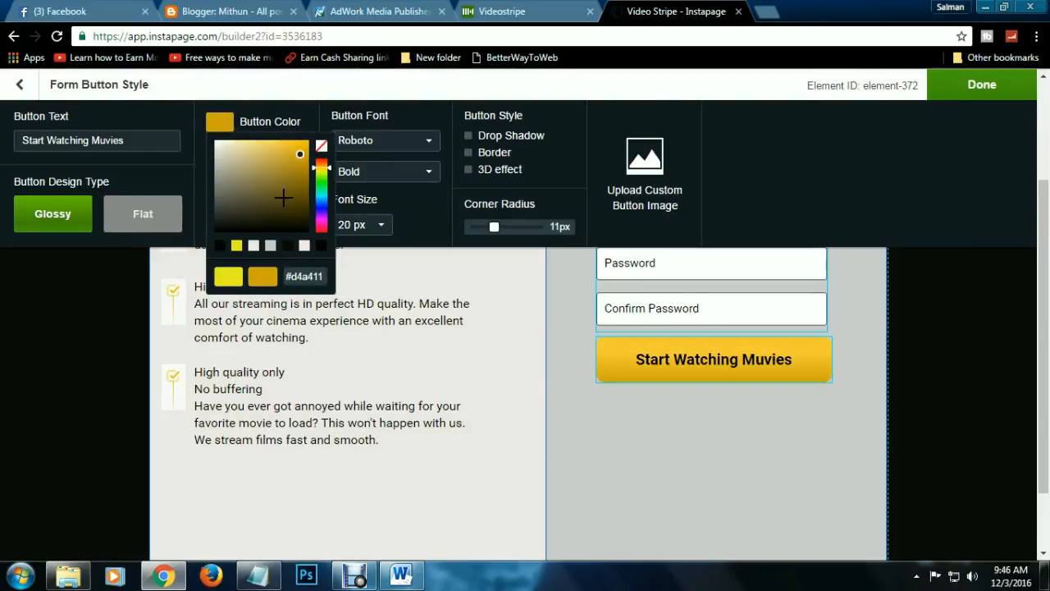
{"action": "left_click", "coordinate": [982, 85]}
{"action": "left_click", "coordinate": [501, 11]}
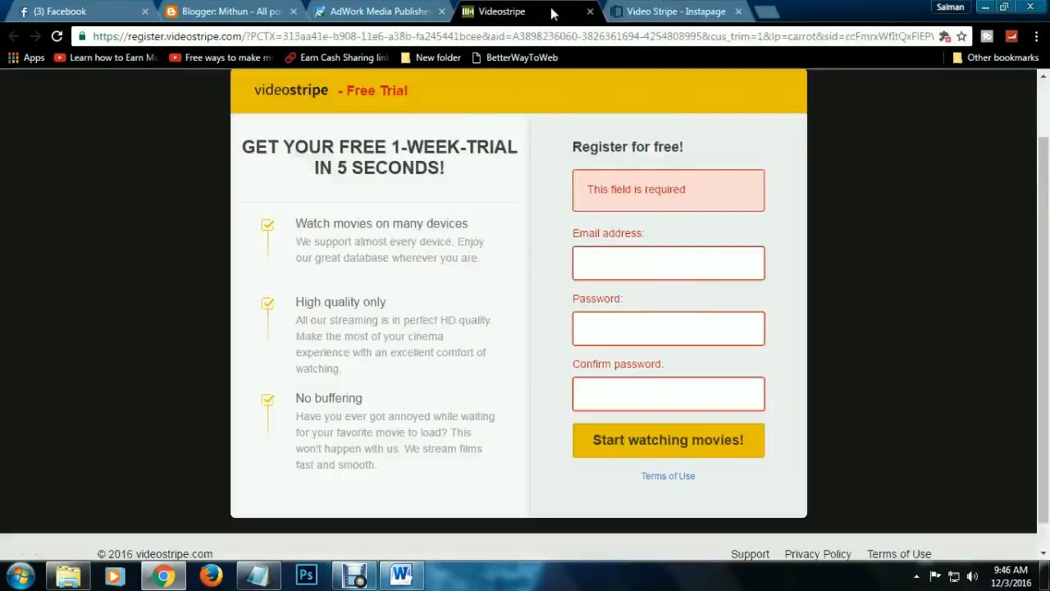
{"action": "left_click", "coordinate": [665, 10]}
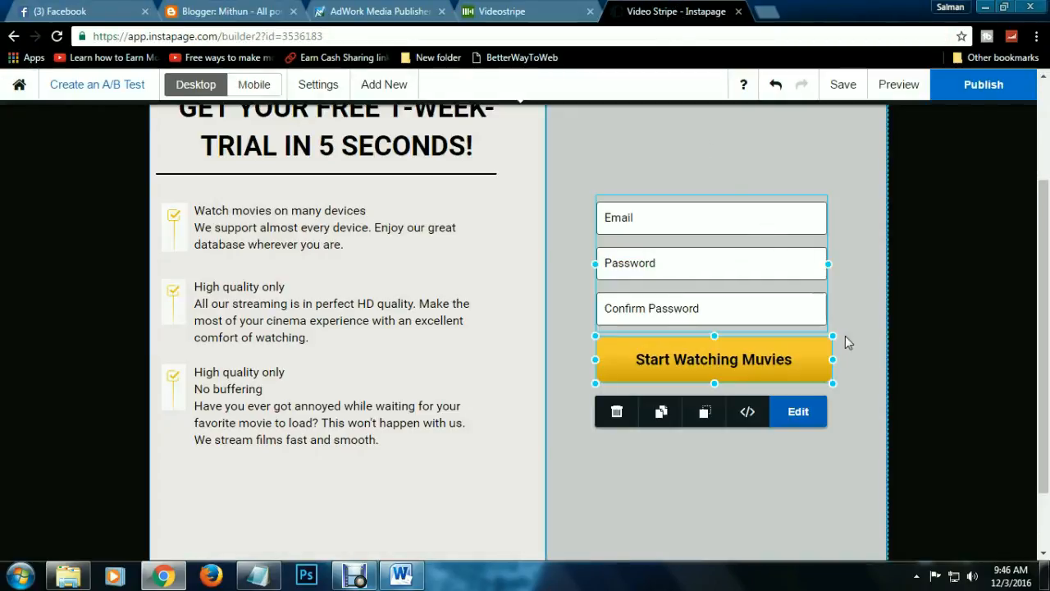
{"action": "left_click", "coordinate": [854, 320]}
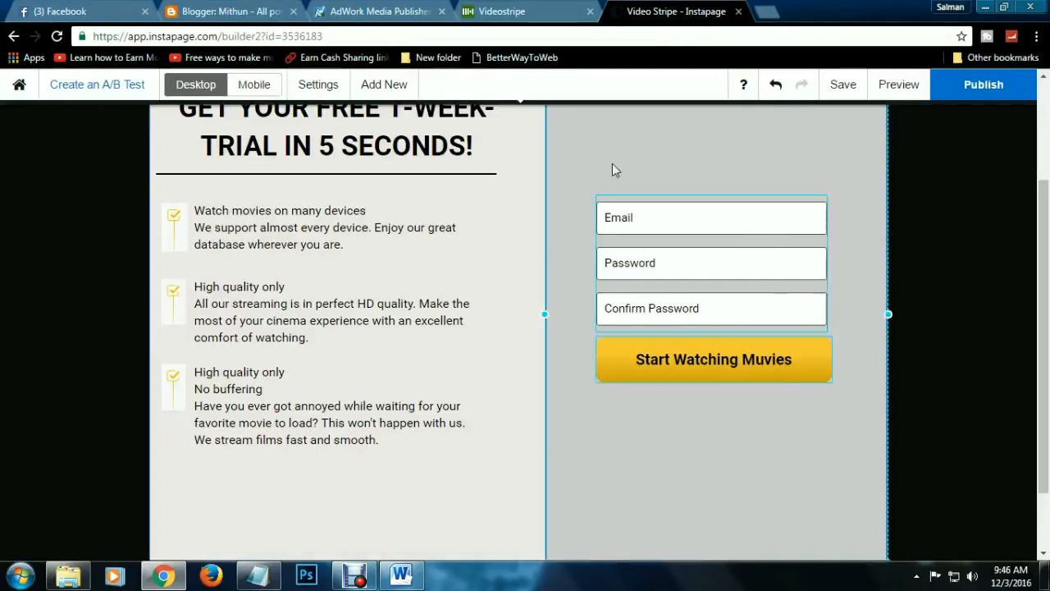
- Check the Videostripe form heading and add a headline reading "Registar for Free" above the sign-up form in Instapage
{"action": "left_click", "coordinate": [513, 15]}
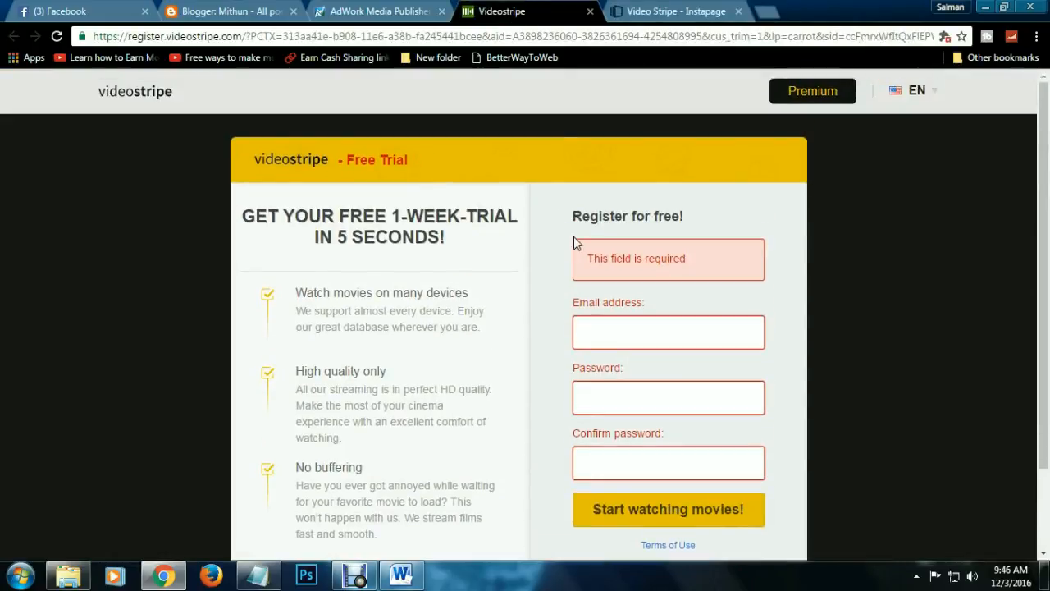
{"action": "left_click", "coordinate": [673, 11]}
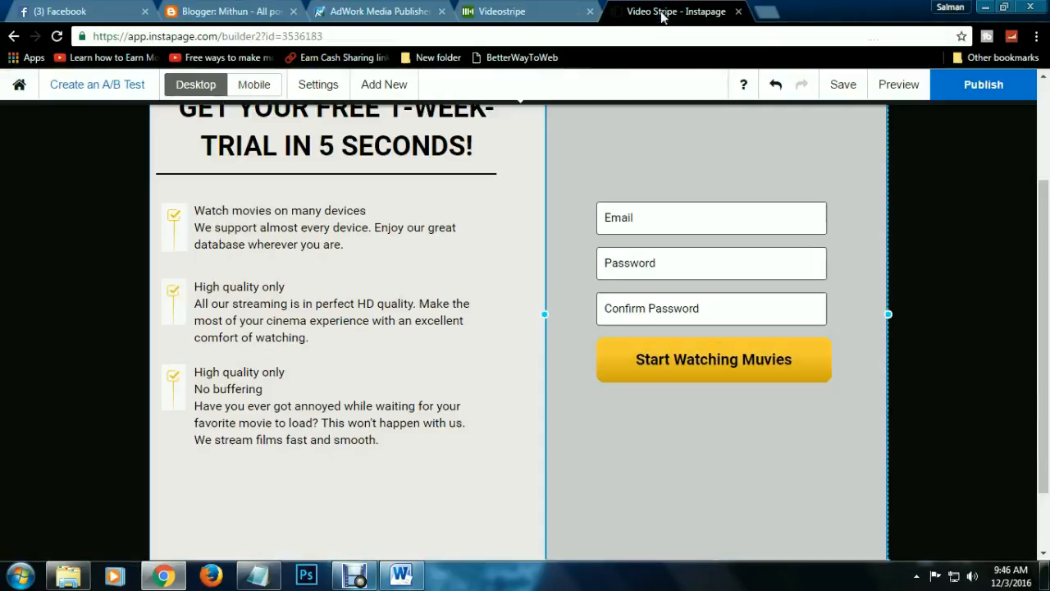
{"action": "left_click", "coordinate": [397, 88]}
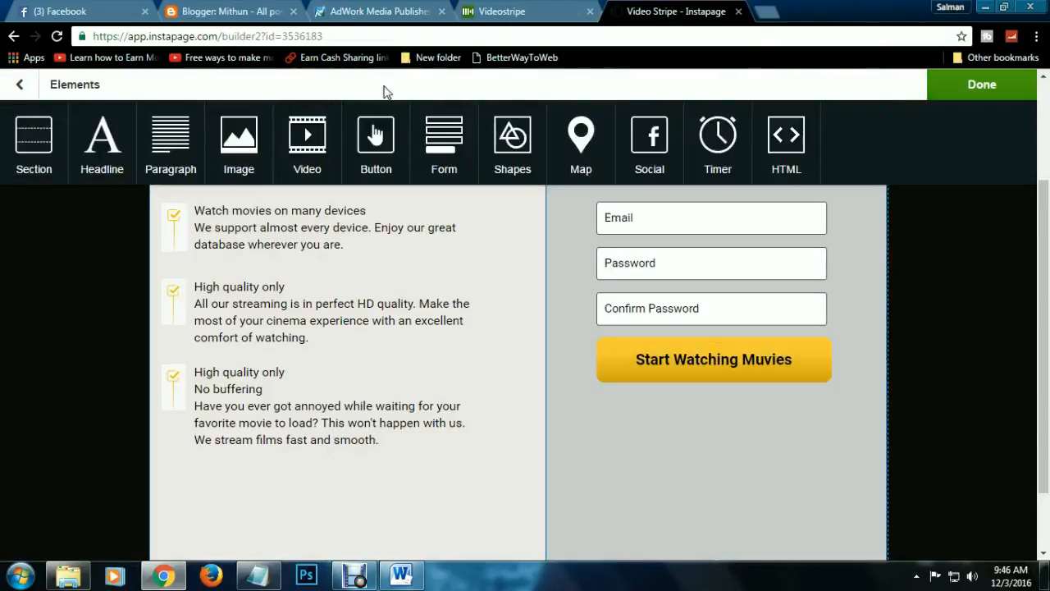
{"action": "left_click", "coordinate": [96, 155]}
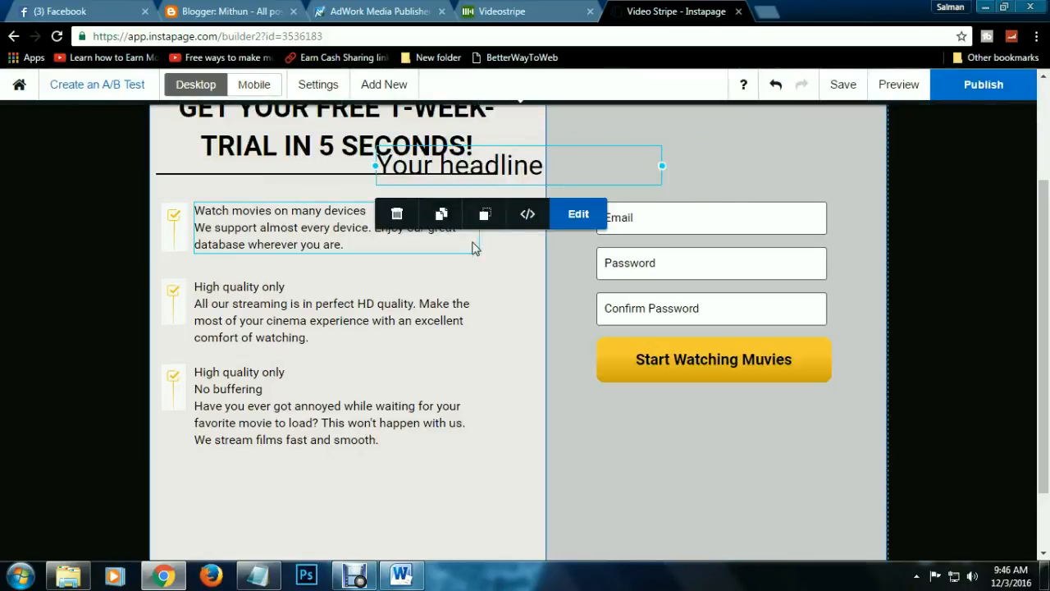
{"action": "left_click_drag", "start_coordinate": [554, 162], "coordinate": [589, 178]}
{"action": "left_click", "coordinate": [799, 214]}
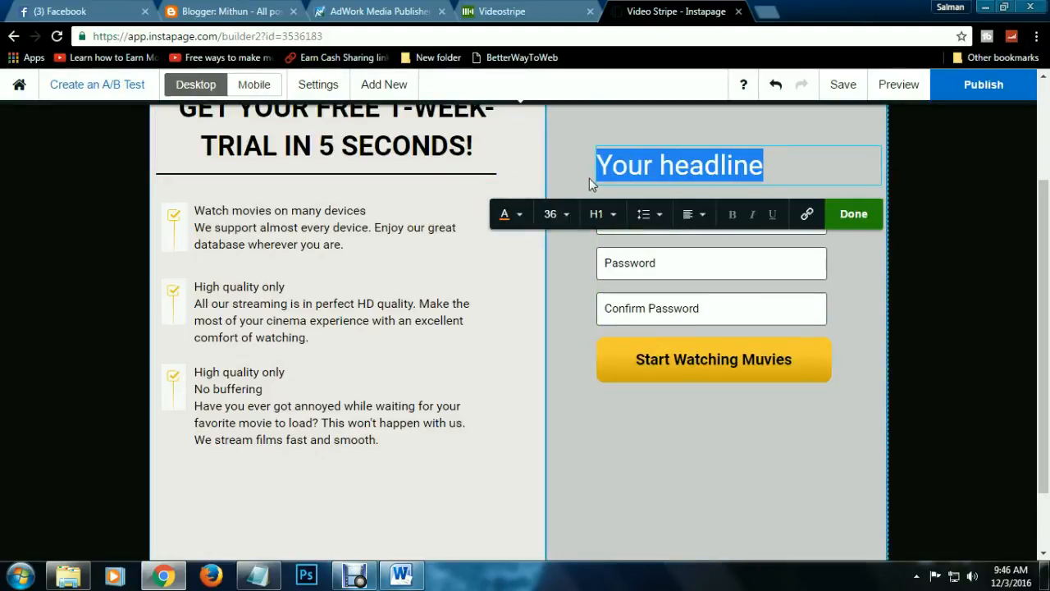
{"action": "type", "text": "Regist"}
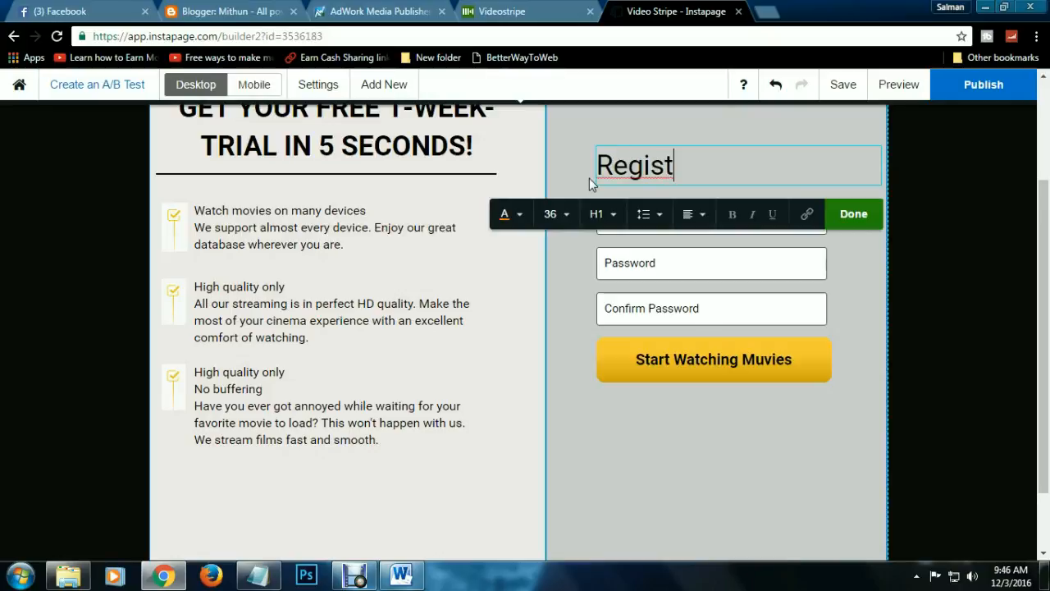
{"action": "type", "text": "ar for Free"}
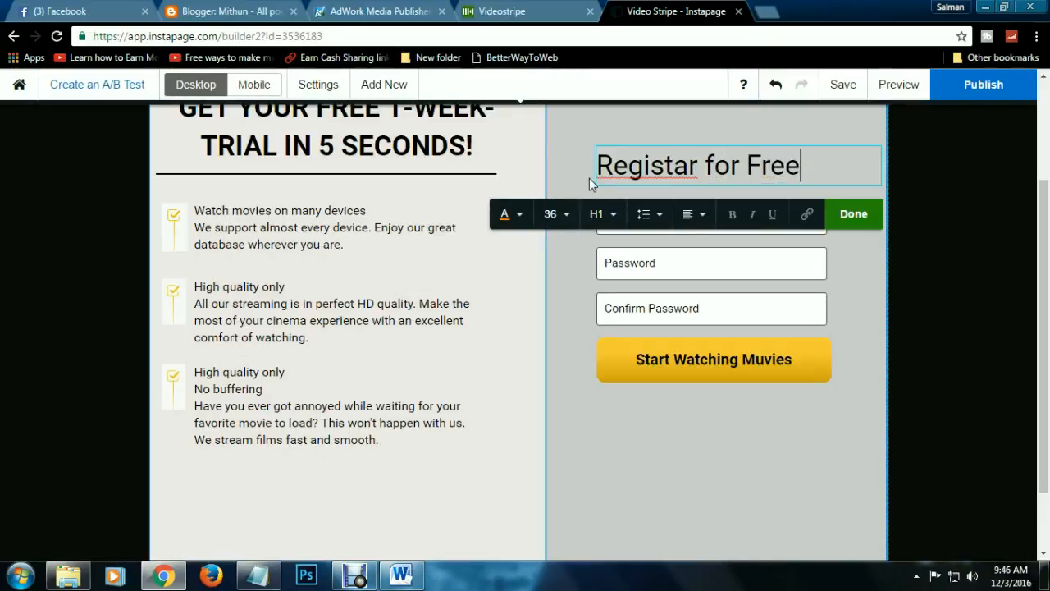
- Set the "Registar for Free" headline's font size to 24
{"action": "left_click", "coordinate": [566, 216]}
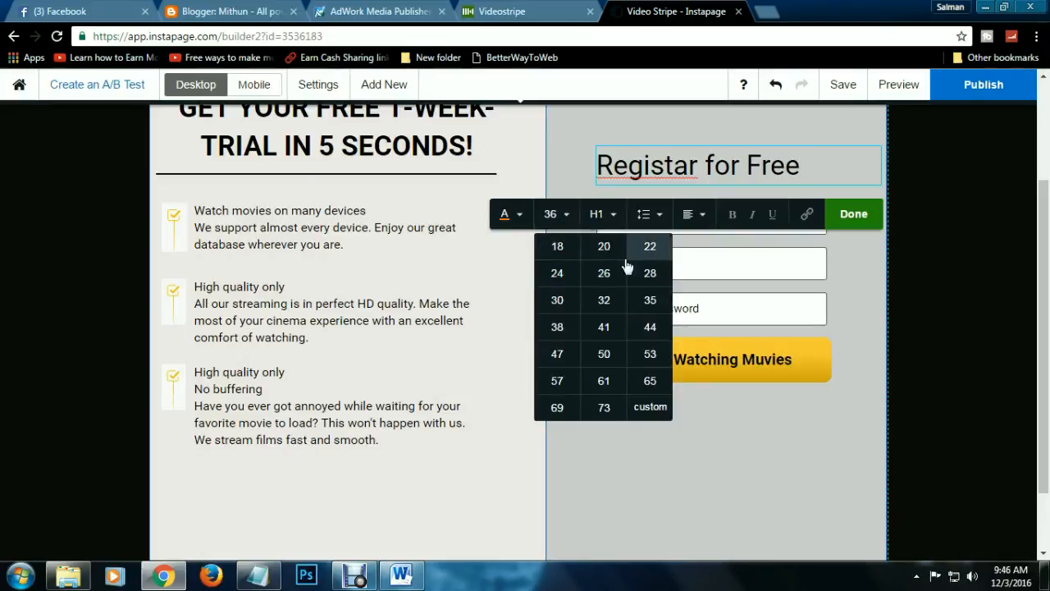
{"action": "left_click", "coordinate": [557, 272]}
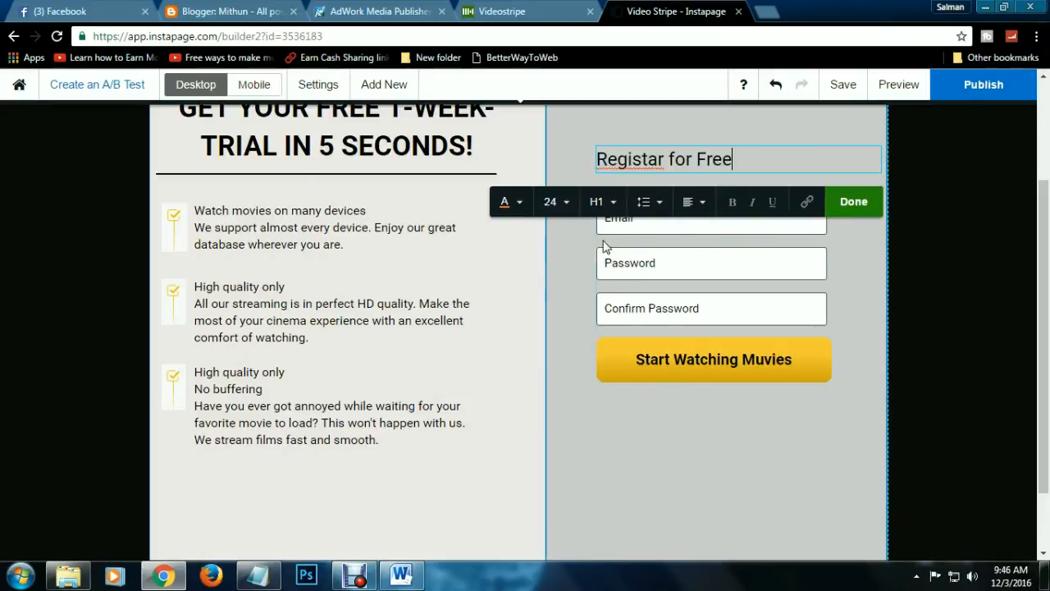
{"action": "left_click", "coordinate": [746, 132]}
{"action": "left_click", "coordinate": [754, 164]}
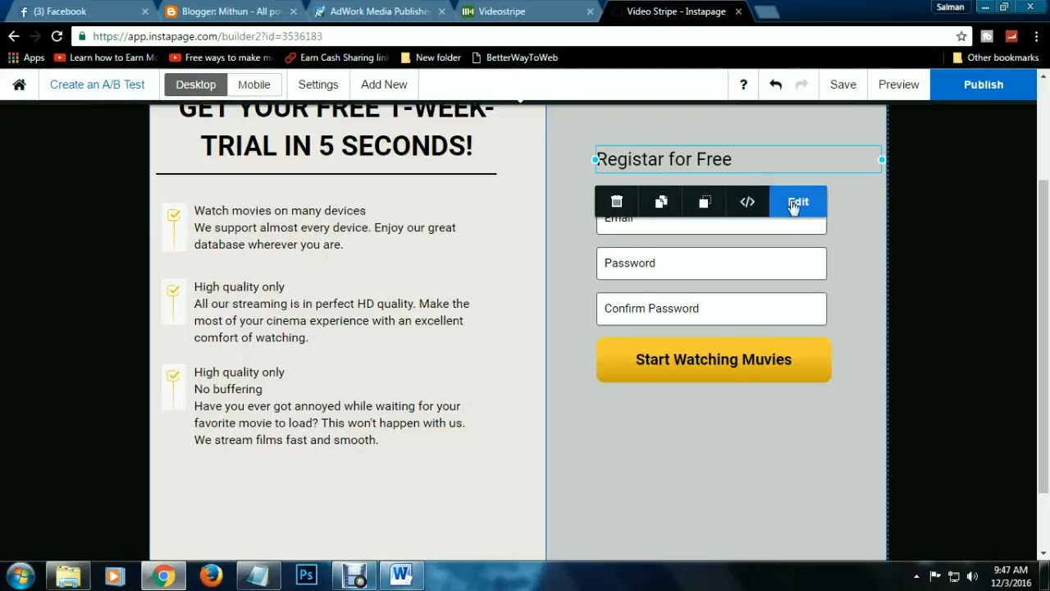
- Compare with the Videostripe form heading and make the whole "Registar for Free" headline bold
{"action": "left_click", "coordinate": [525, 12]}
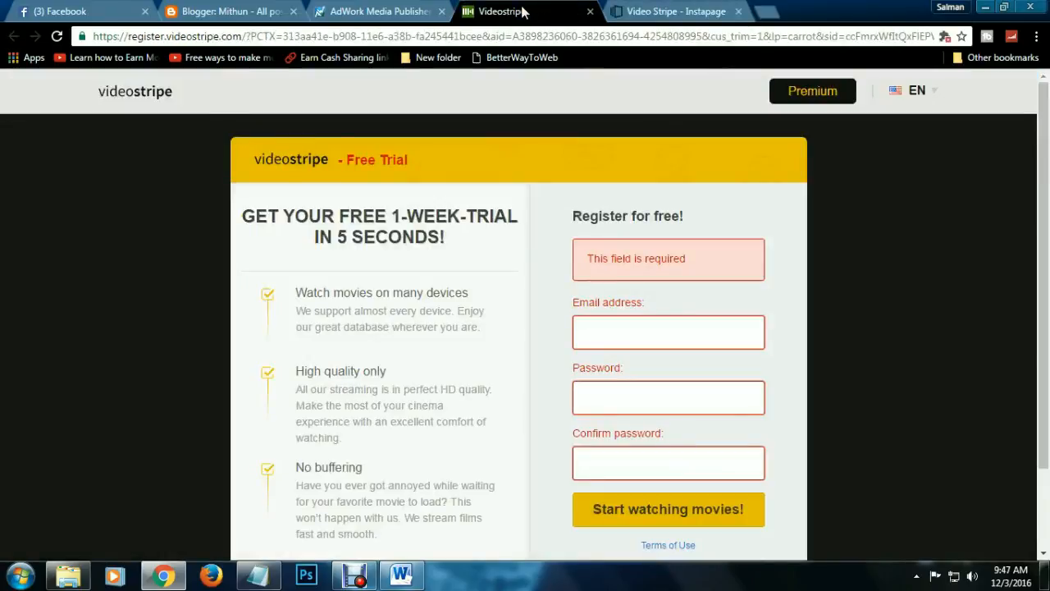
{"action": "left_click", "coordinate": [628, 8]}
{"action": "left_click", "coordinate": [797, 199]}
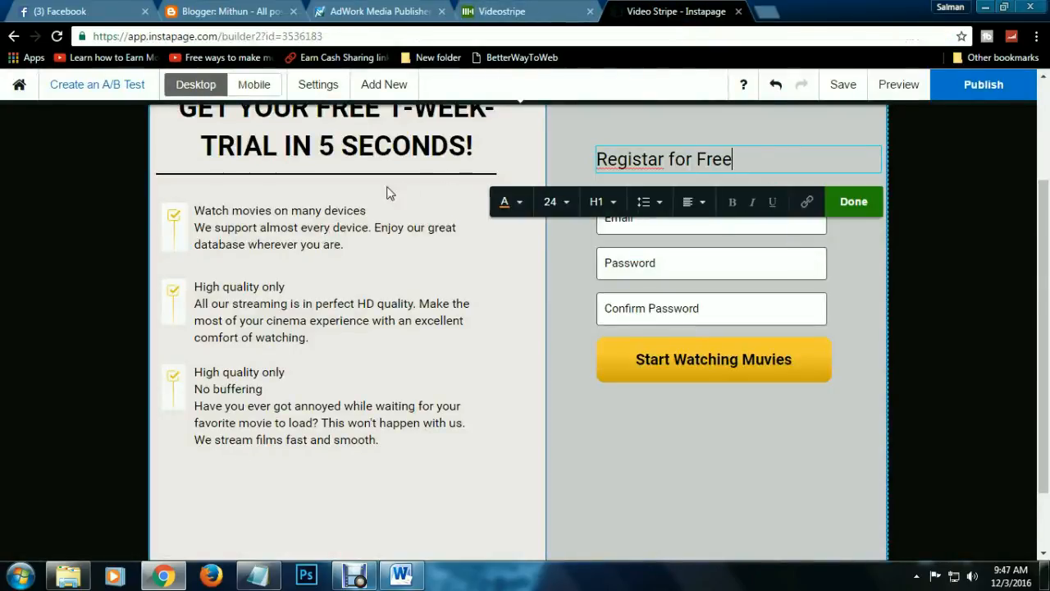
{"action": "left_click", "coordinate": [615, 206]}
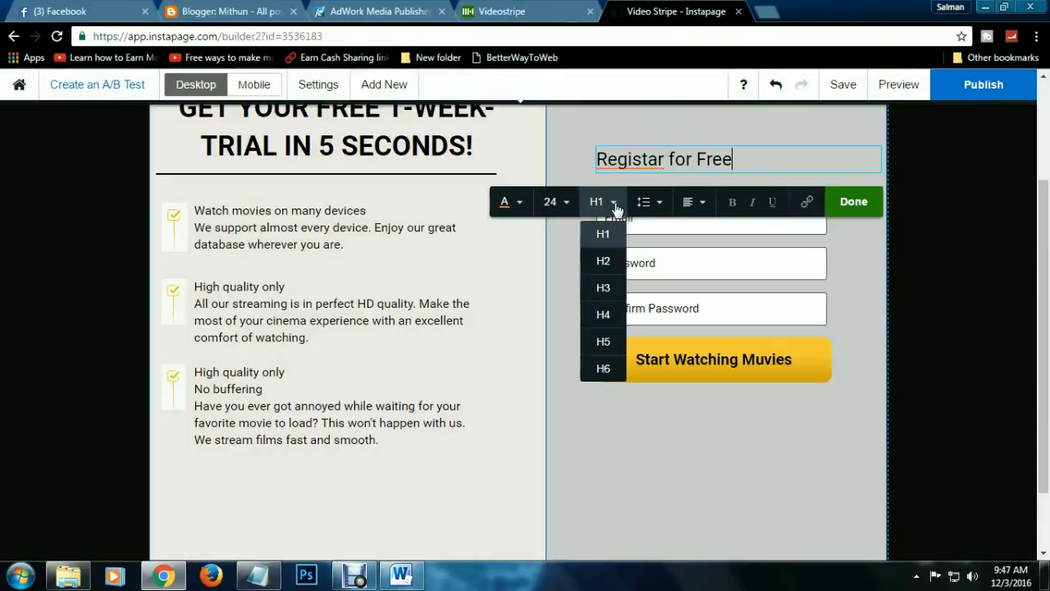
{"action": "left_click", "coordinate": [617, 208]}
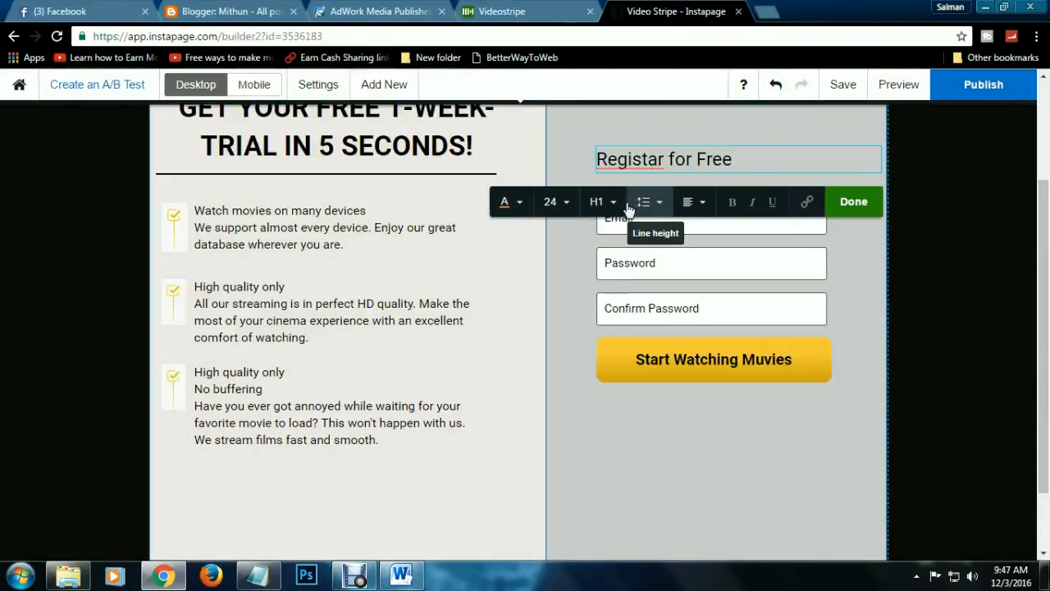
{"action": "left_click_drag", "start_coordinate": [737, 160], "coordinate": [552, 161]}
{"action": "left_click", "coordinate": [735, 207]}
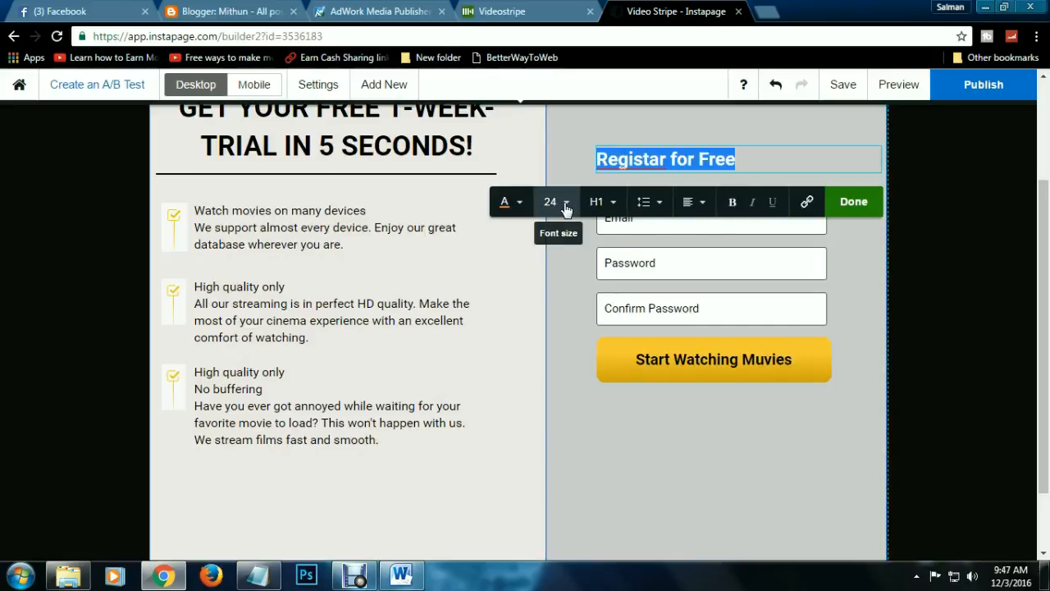
{"action": "left_click", "coordinate": [579, 128]}
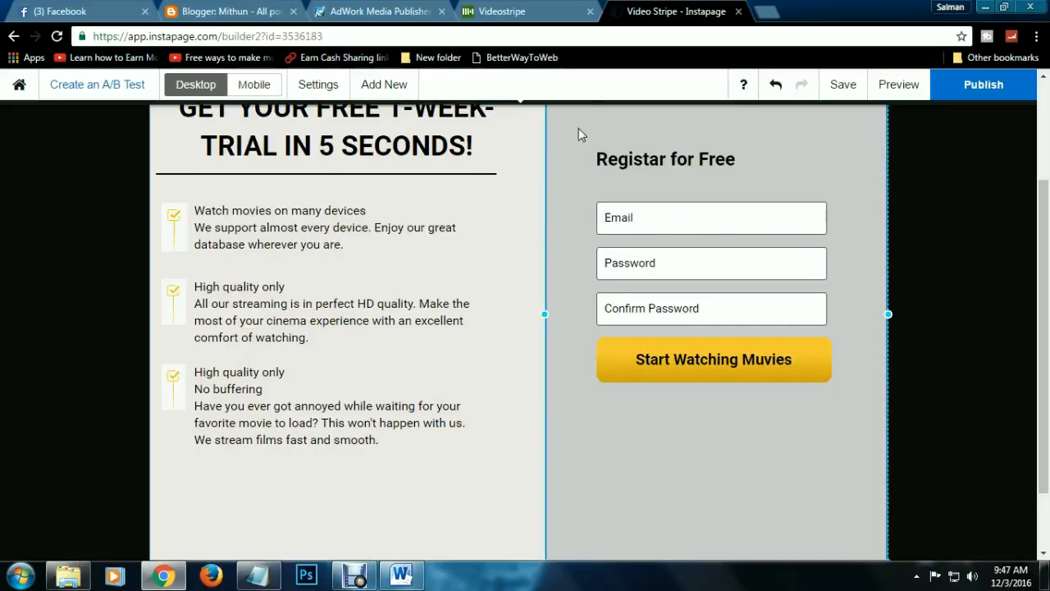
- Compare the Instapage layout with the original Videostripe page from header to footer
{"action": "left_click", "coordinate": [587, 397]}
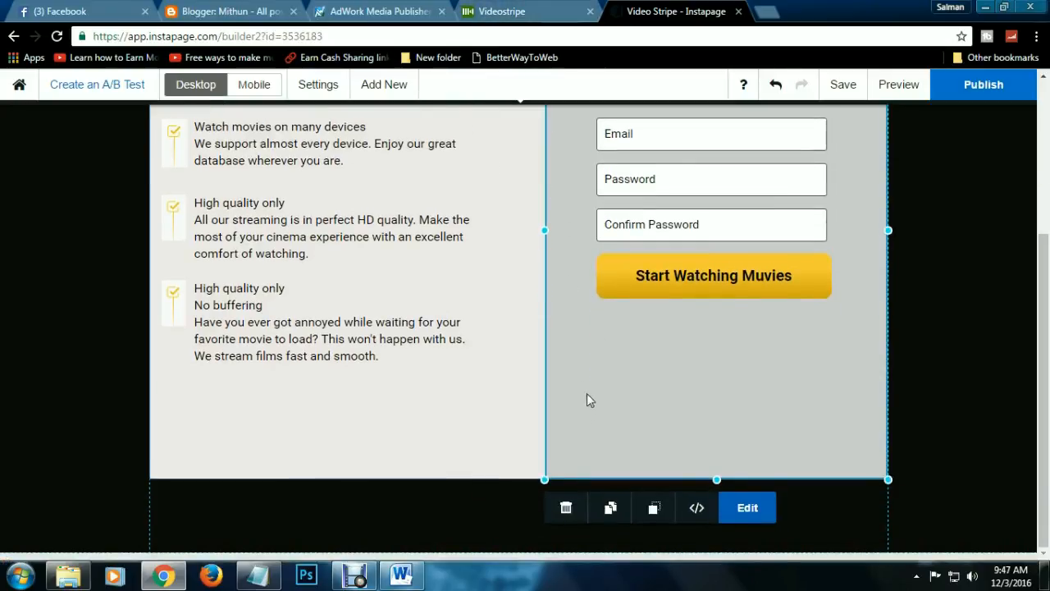
{"action": "left_click", "coordinate": [520, 9]}
{"action": "scroll", "coordinate": [539, 369], "scroll_direction": "down", "scroll_amount": 2}
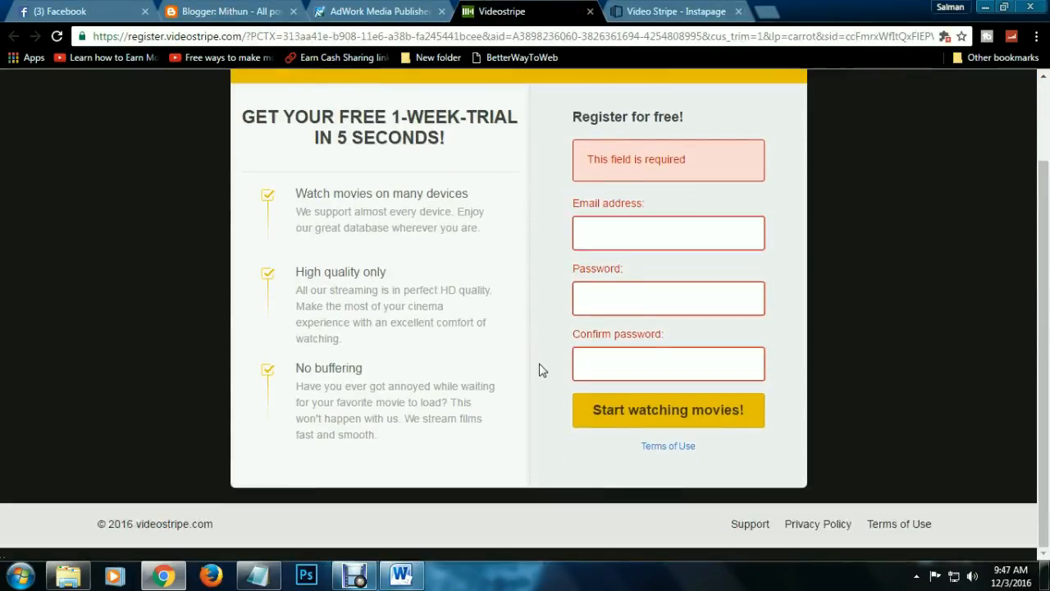
{"action": "scroll", "coordinate": [539, 370], "scroll_direction": "up", "scroll_amount": 2}
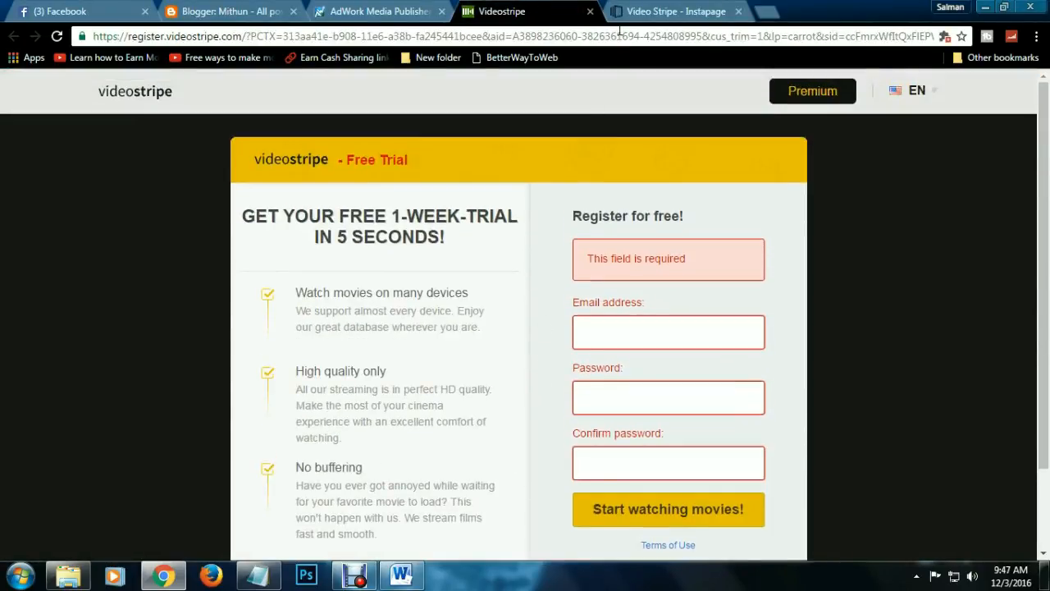
{"action": "left_click", "coordinate": [673, 10]}
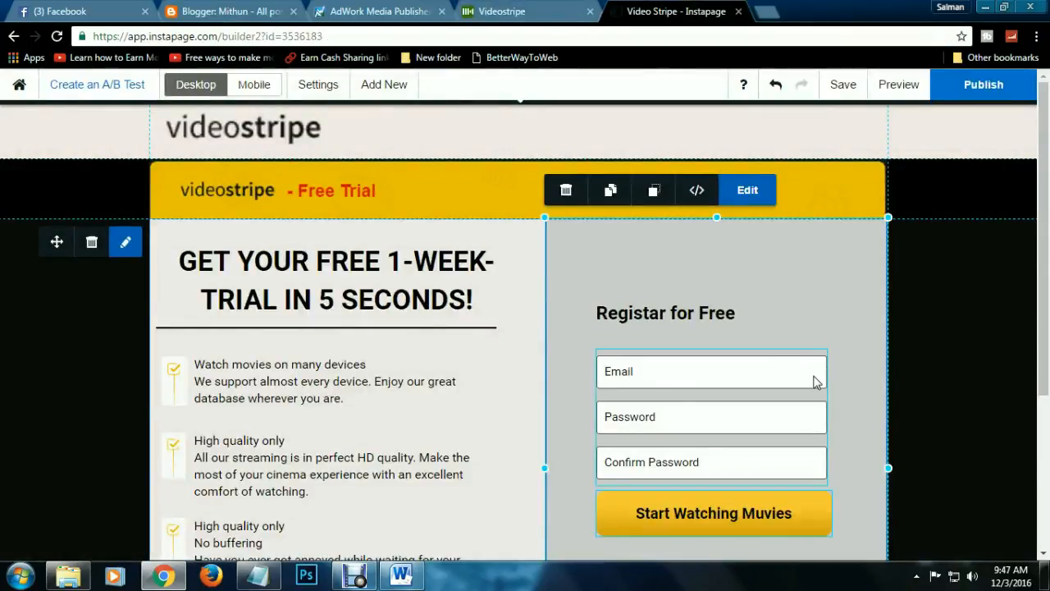
{"action": "left_click", "coordinate": [355, 576]}
{"action": "left_click", "coordinate": [359, 449]}
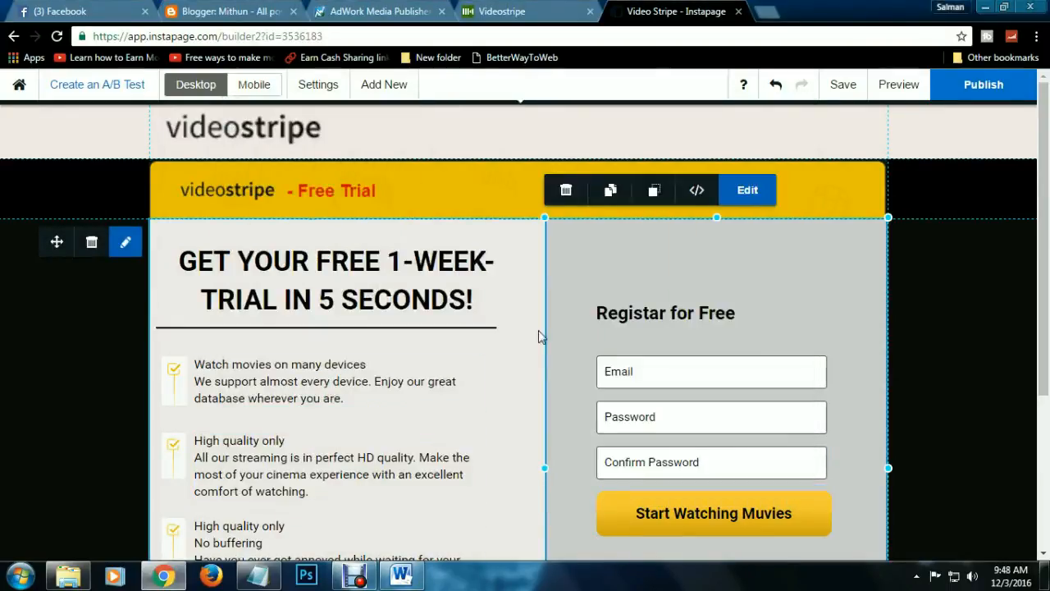
{"action": "left_click", "coordinate": [502, 11]}
{"action": "scroll", "coordinate": [529, 391], "scroll_direction": "down", "scroll_amount": 1}
{"action": "scroll", "coordinate": [529, 390], "scroll_direction": "down", "scroll_amount": 2}
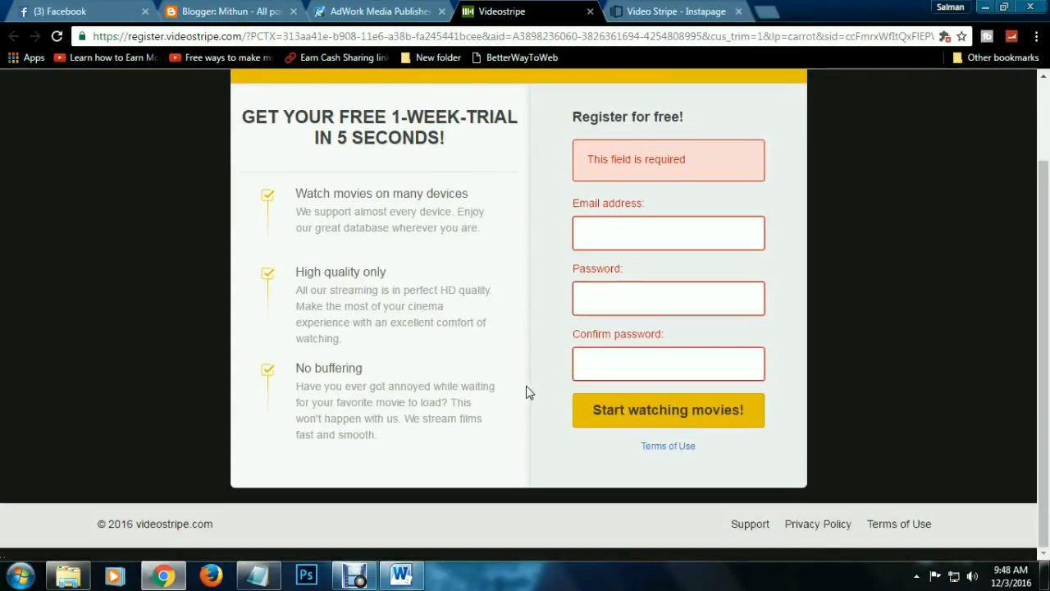
{"action": "scroll", "coordinate": [532, 384], "scroll_direction": "up", "scroll_amount": 3}
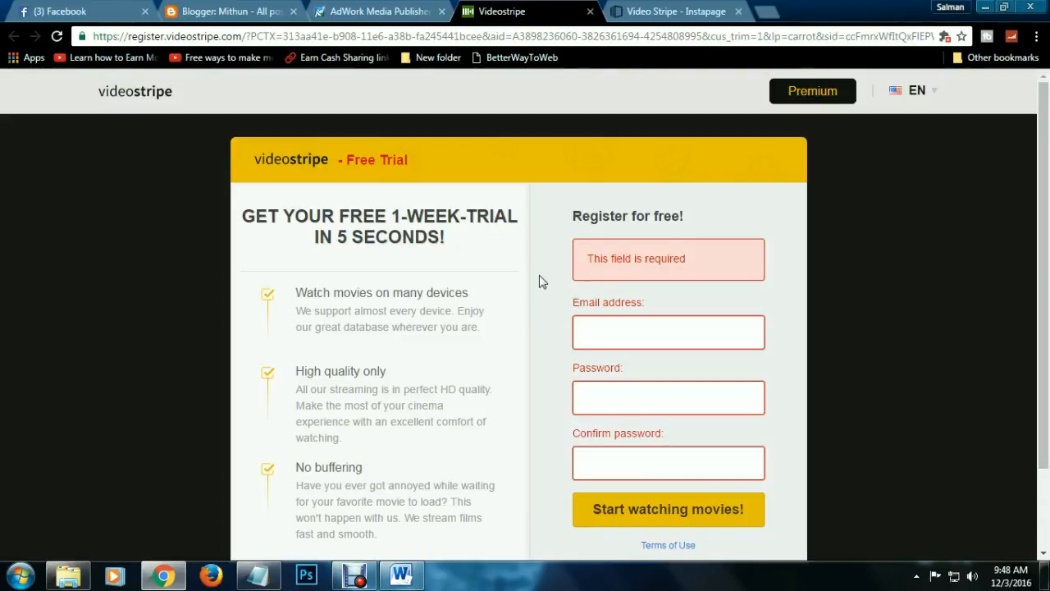
{"action": "scroll", "coordinate": [544, 287], "scroll_direction": "down", "scroll_amount": 2}
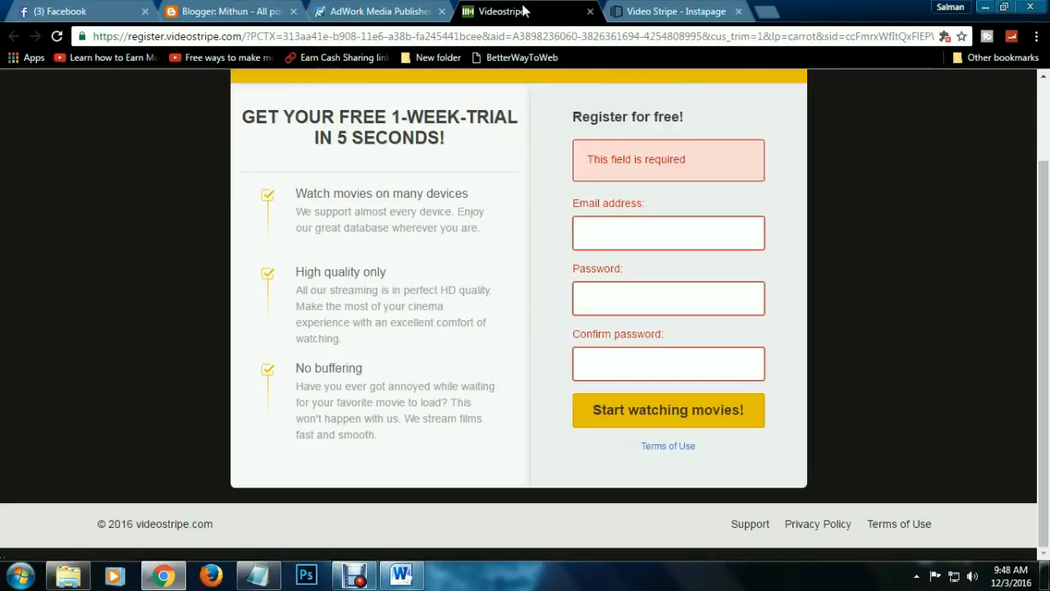
{"action": "left_click", "coordinate": [654, 13]}
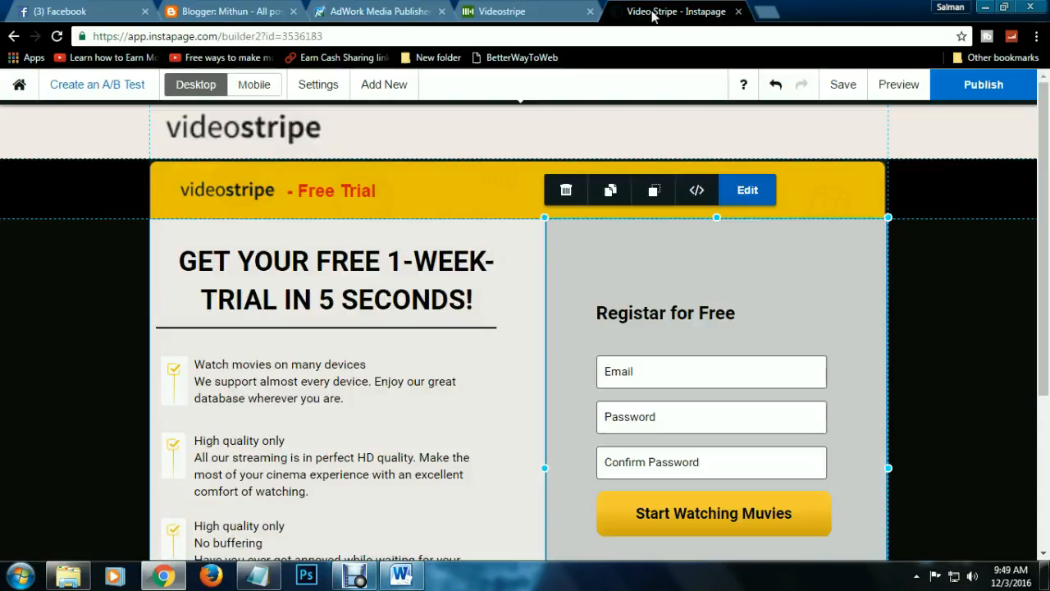
- Publish the Video Stripe page as a demo page under the subdomain video-stripe
{"action": "left_click", "coordinate": [995, 85]}
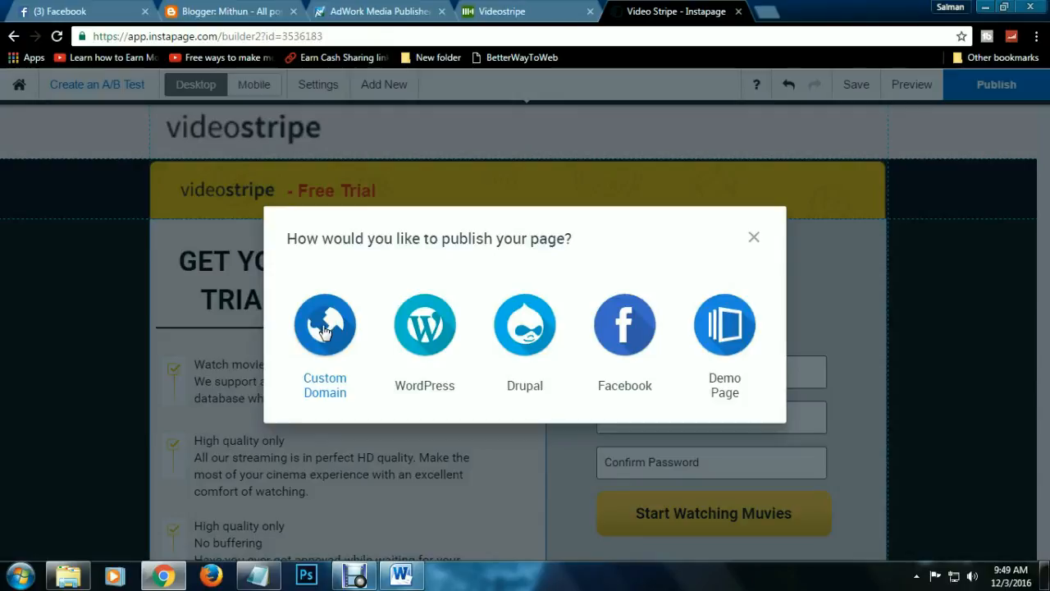
{"action": "left_click", "coordinate": [722, 332]}
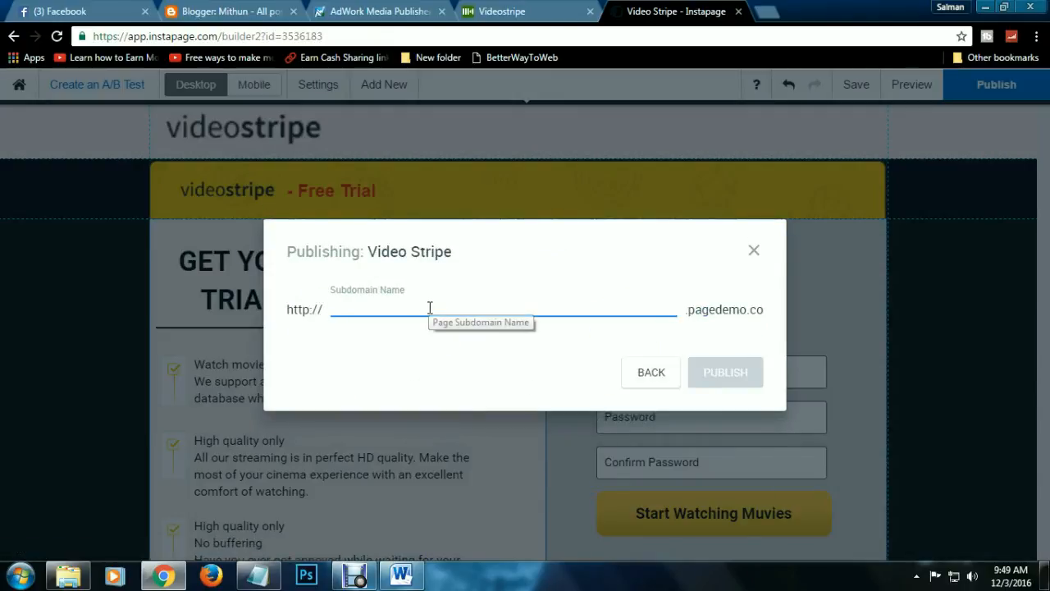
{"action": "type", "text": "video-stripe"}
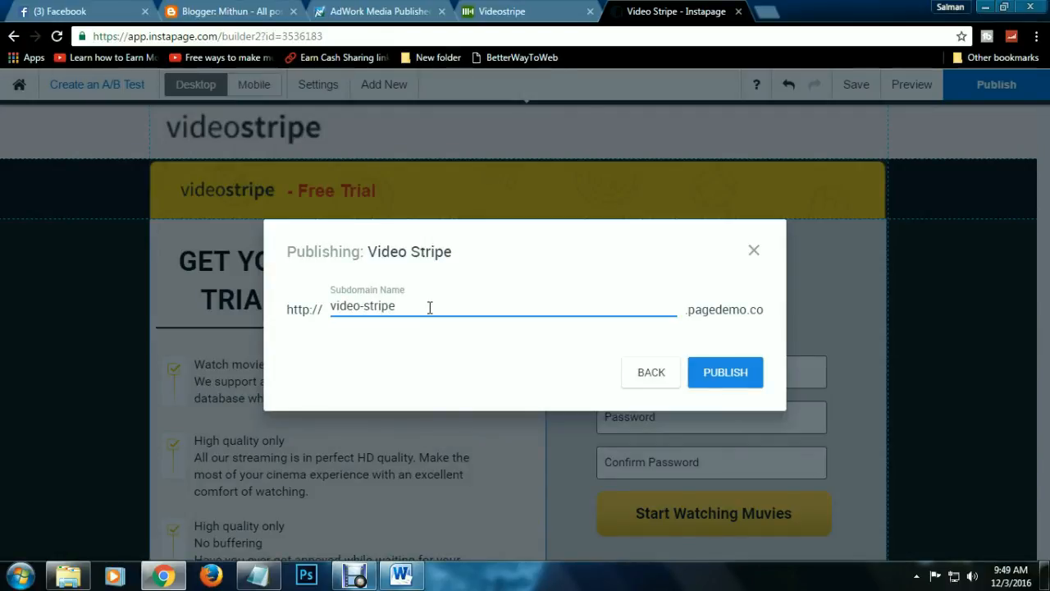
{"action": "left_click", "coordinate": [711, 375]}
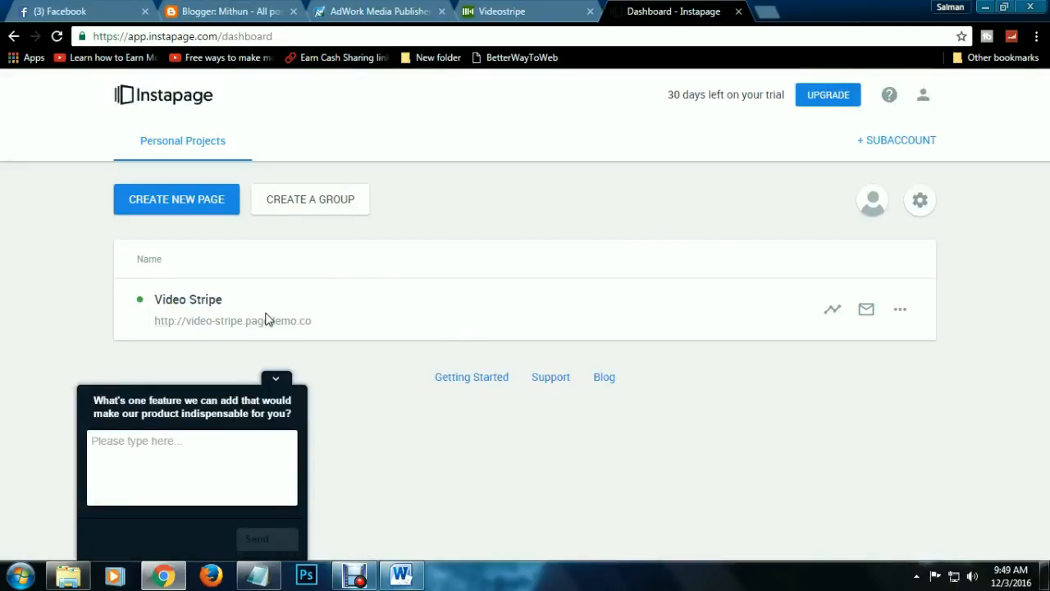
- Open the published video-stripe.pagedemo.co page, examine its whole layout and sign-up form, and compare it with the Videostripe original
{"action": "left_click", "coordinate": [264, 322]}
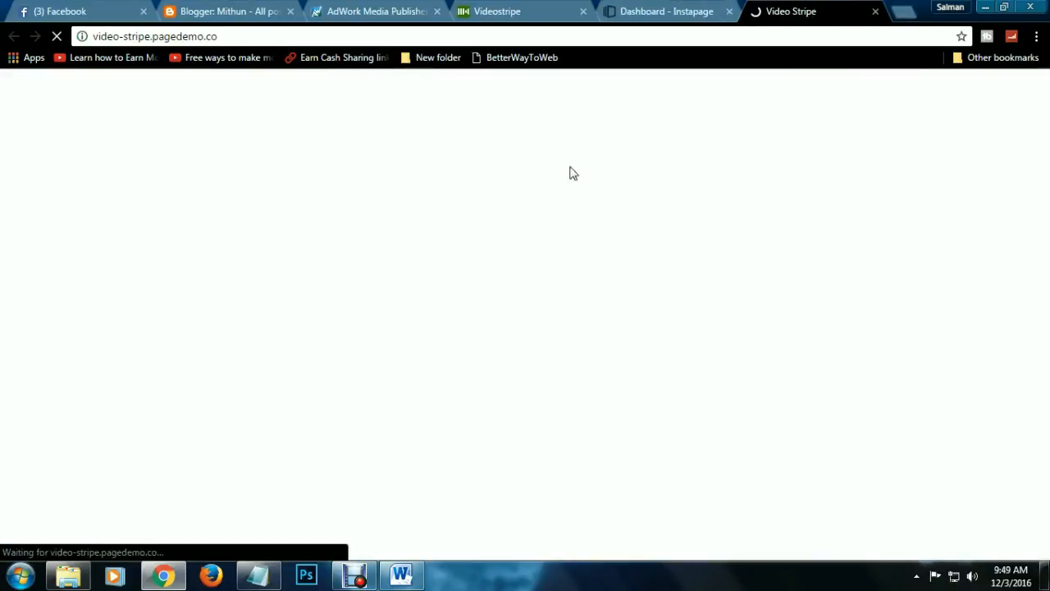
{"action": "scroll", "coordinate": [556, 279], "scroll_direction": "down", "scroll_amount": 3}
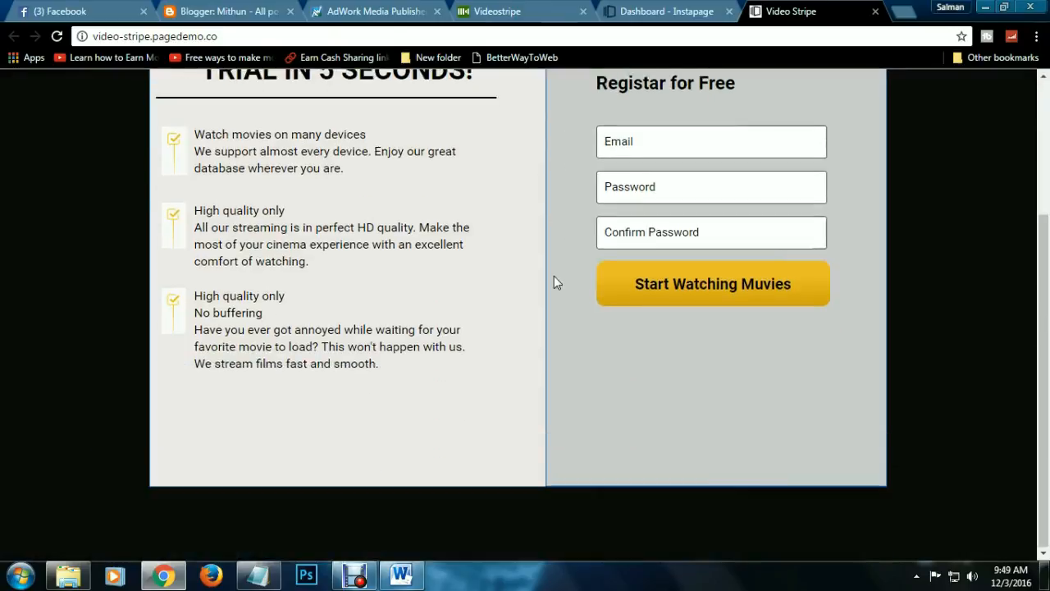
{"action": "scroll", "coordinate": [556, 283], "scroll_direction": "up", "scroll_amount": 3}
{"action": "scroll", "coordinate": [558, 312], "scroll_direction": "down", "scroll_amount": 3}
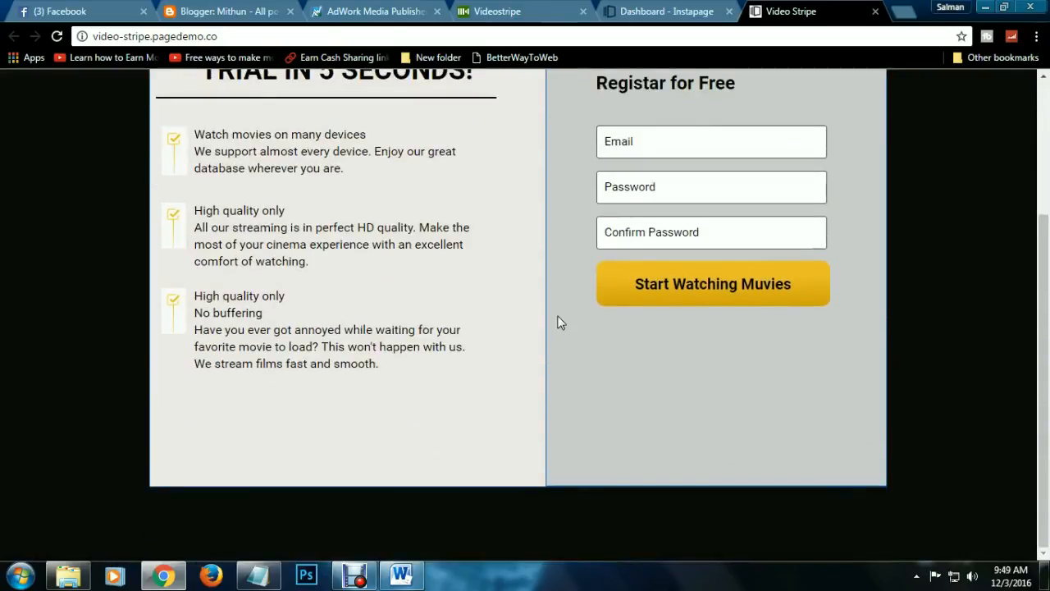
{"action": "scroll", "coordinate": [557, 323], "scroll_direction": "up", "scroll_amount": 3}
{"action": "scroll", "coordinate": [558, 321], "scroll_direction": "down", "scroll_amount": 3}
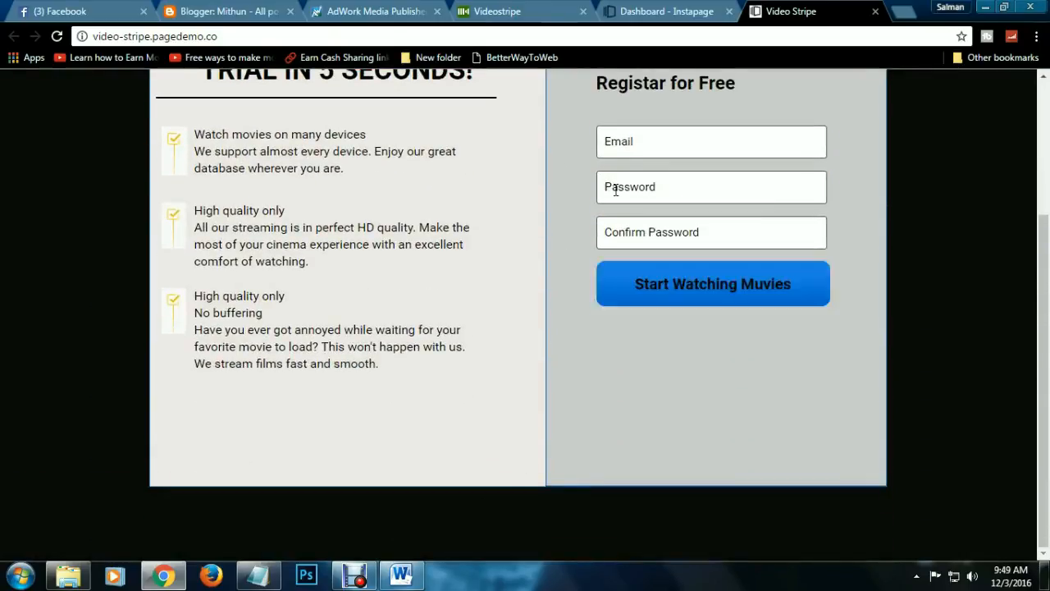
{"action": "scroll", "coordinate": [579, 159], "scroll_direction": "up", "scroll_amount": 3}
{"action": "left_click", "coordinate": [666, 12]}
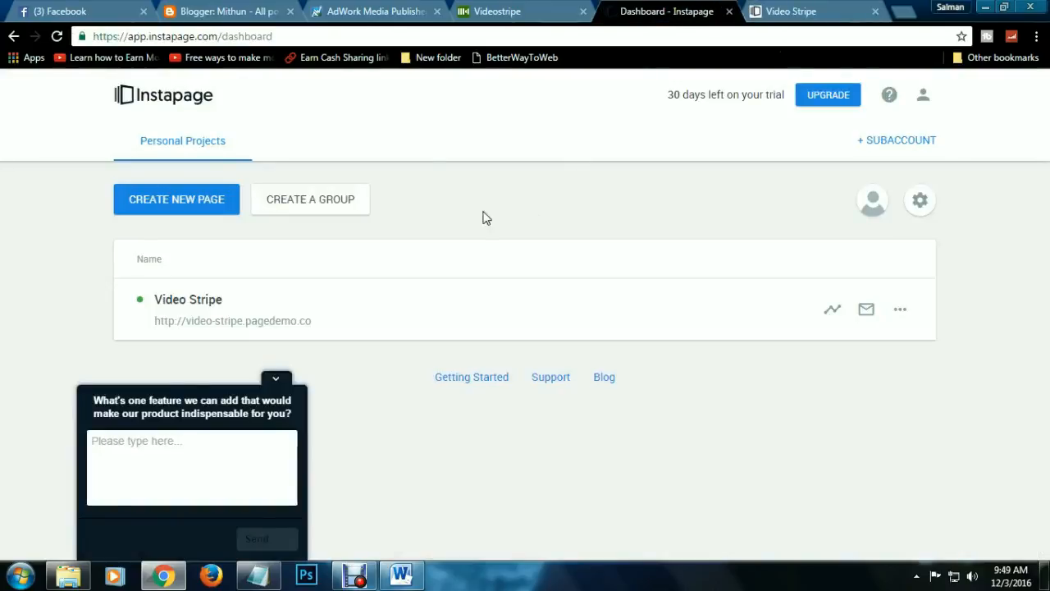
{"action": "left_click", "coordinate": [517, 10]}
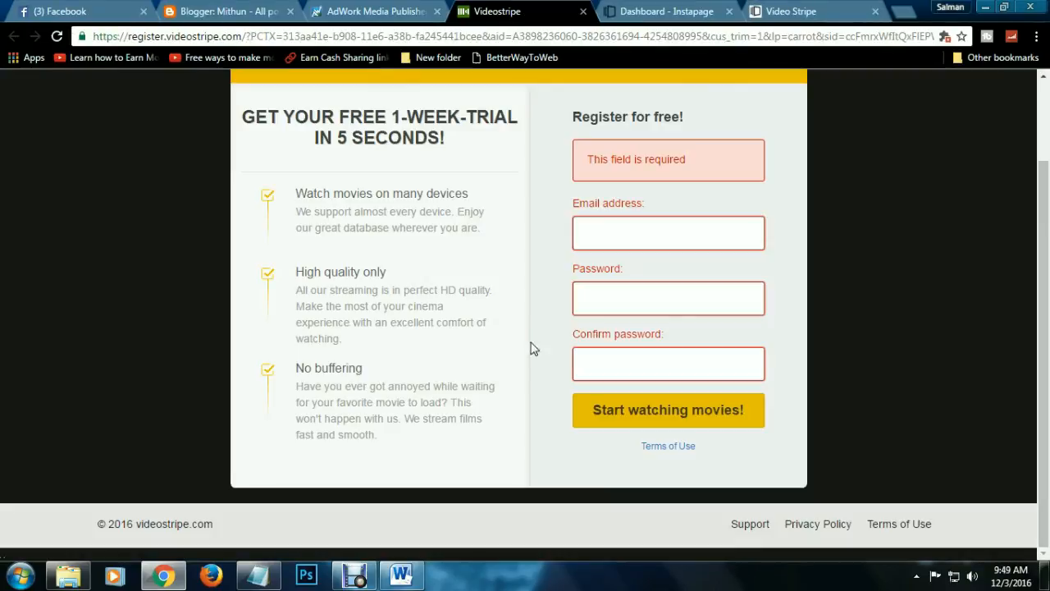
- Reopen the Video Stripe page in the Instapage builder and add a new page section beneath the main black section
{"action": "left_click", "coordinate": [656, 12]}
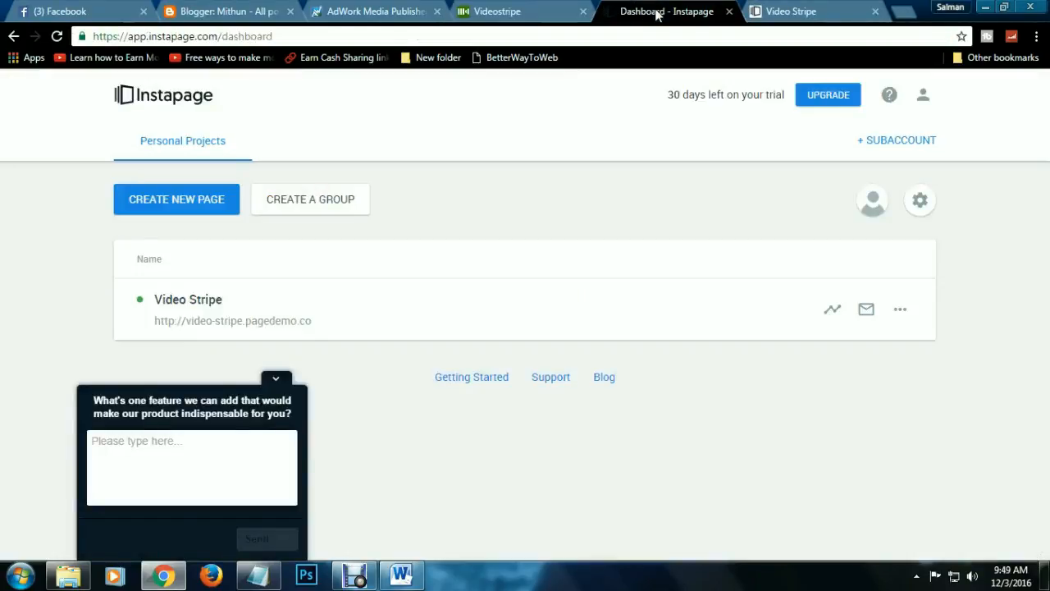
{"action": "left_click", "coordinate": [209, 298]}
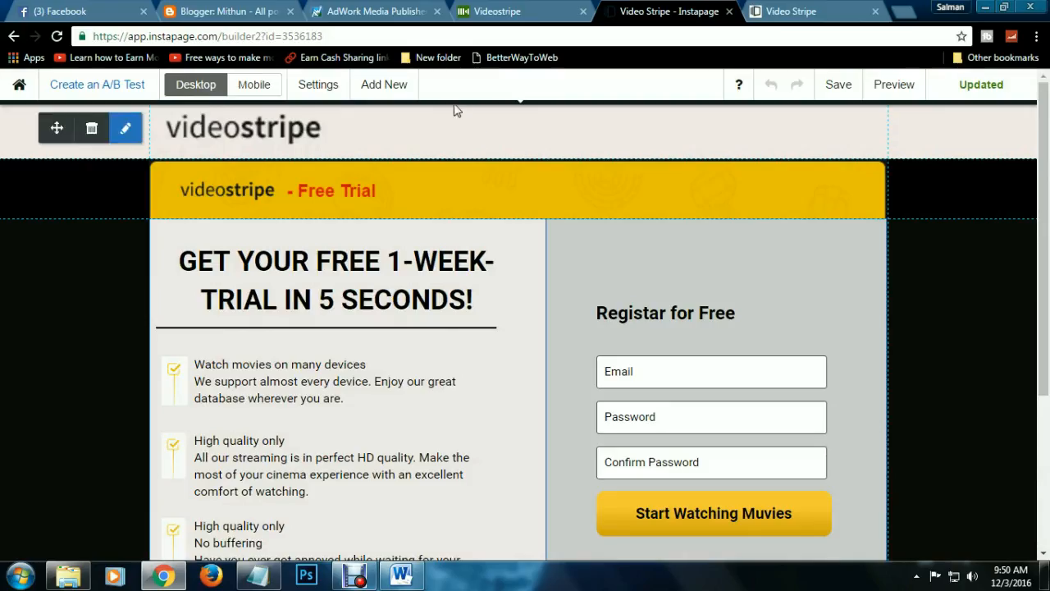
{"action": "left_click", "coordinate": [392, 85]}
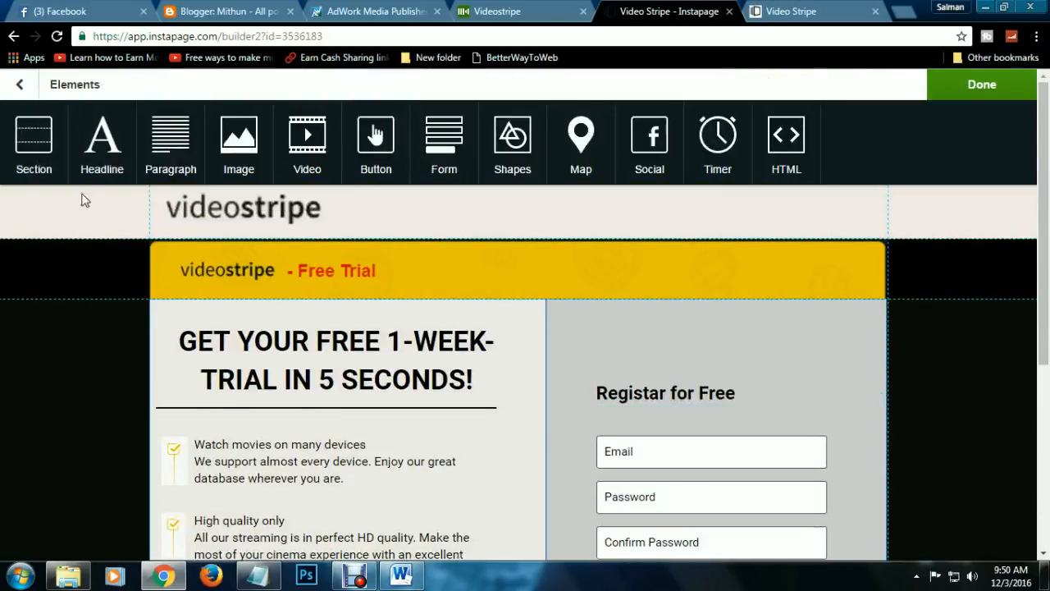
{"action": "left_click", "coordinate": [34, 153]}
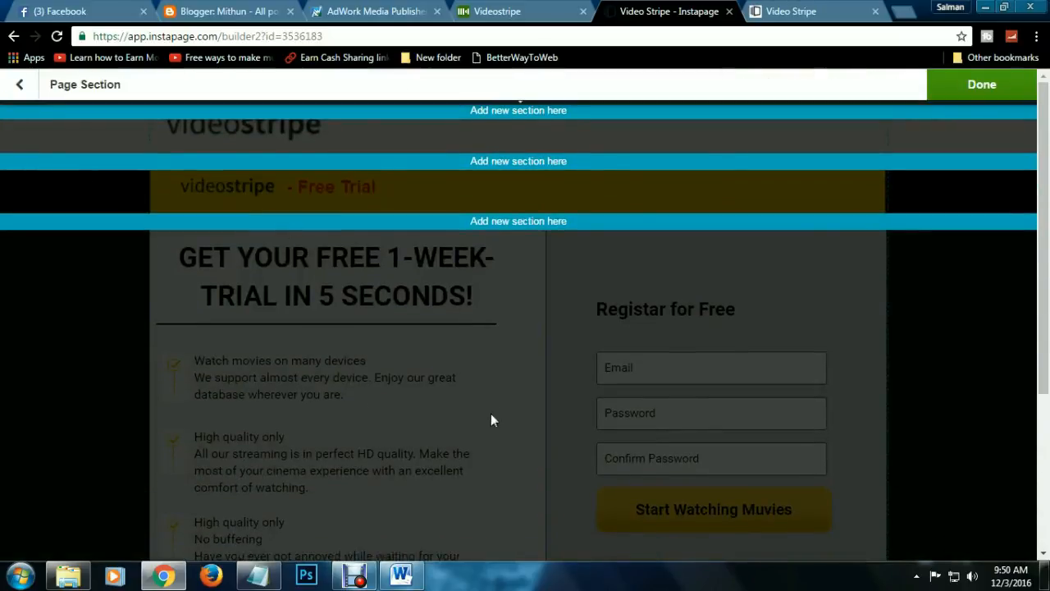
{"action": "scroll", "coordinate": [509, 427], "scroll_direction": "down", "scroll_amount": 3}
{"action": "left_click", "coordinate": [543, 551]}
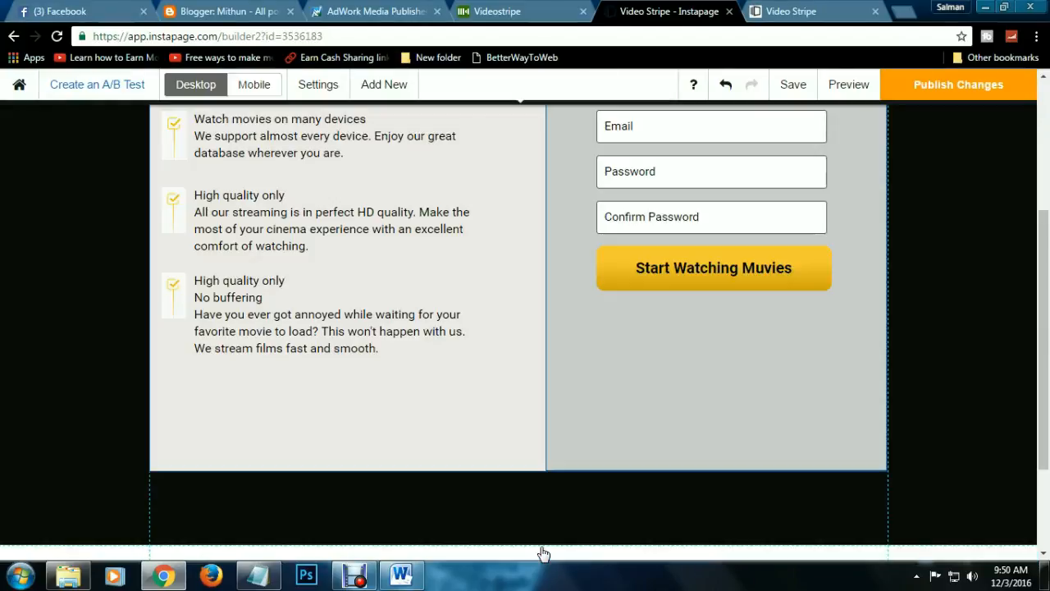
- Extend the light background box downward and lower the black section's bottom edge below it
{"action": "left_click_drag", "start_coordinate": [541, 545], "coordinate": [543, 470]}
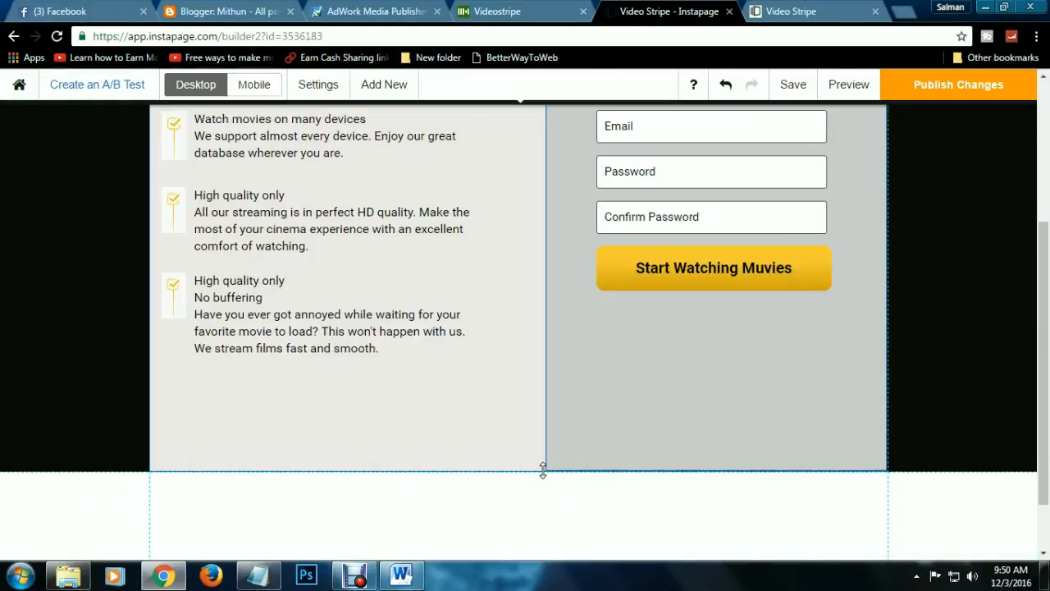
{"action": "scroll", "coordinate": [539, 501], "scroll_direction": "down", "scroll_amount": 1}
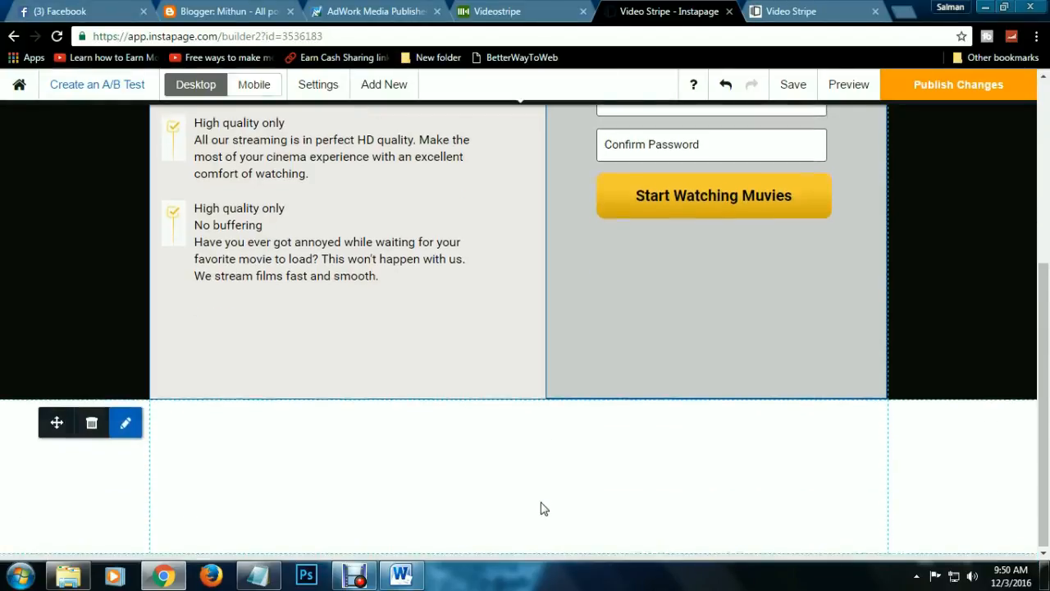
{"action": "left_click", "coordinate": [485, 354]}
{"action": "left_click_drag", "start_coordinate": [518, 398], "coordinate": [521, 429]}
{"action": "left_click", "coordinate": [971, 467]}
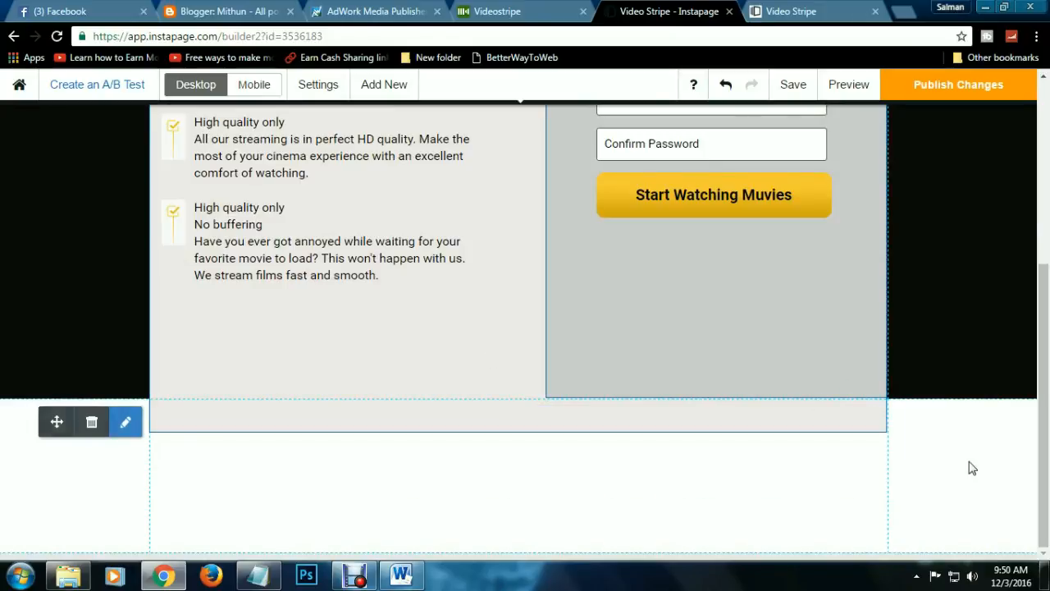
{"action": "left_click_drag", "start_coordinate": [142, 400], "coordinate": [129, 492]}
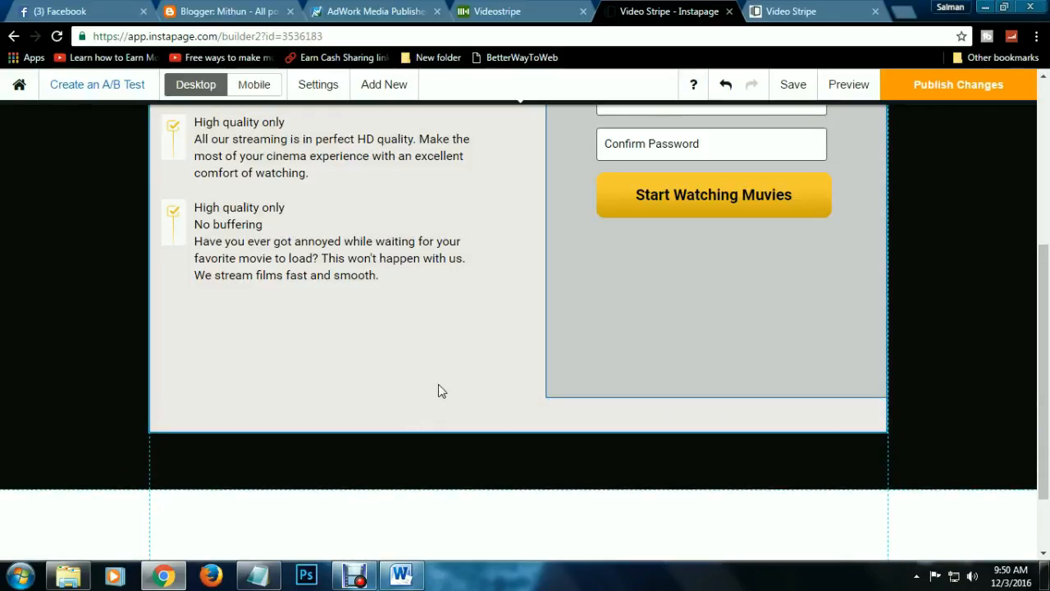
- Stretch the light background box and the grey form panel down to the black section's bottom edge
{"action": "left_click", "coordinate": [495, 420]}
{"action": "left_click_drag", "start_coordinate": [518, 433], "coordinate": [509, 490]}
{"action": "left_click", "coordinate": [706, 377]}
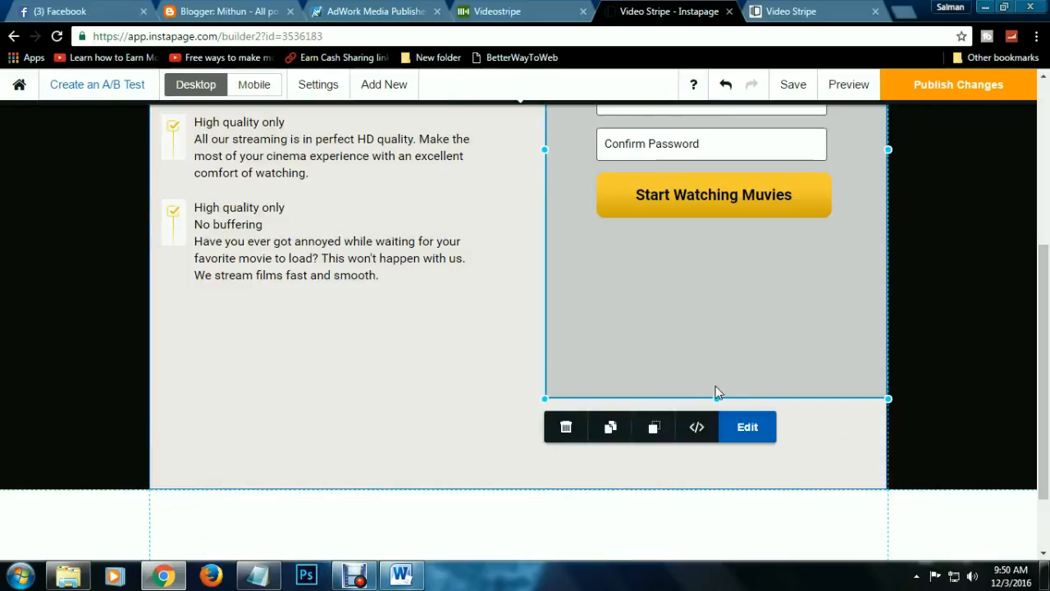
{"action": "left_click_drag", "start_coordinate": [716, 397], "coordinate": [706, 488]}
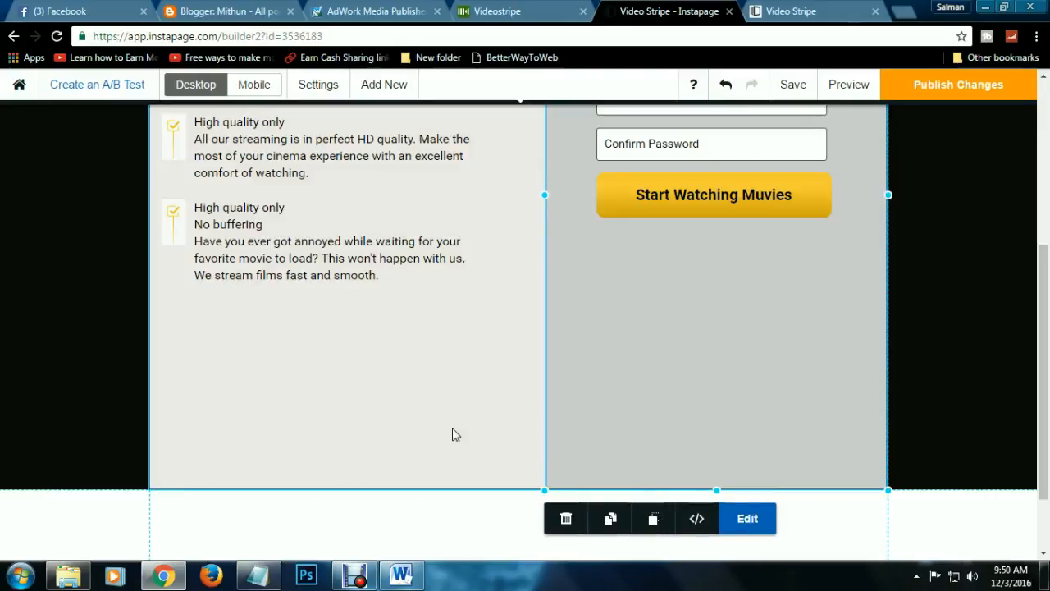
{"action": "left_click", "coordinate": [465, 523]}
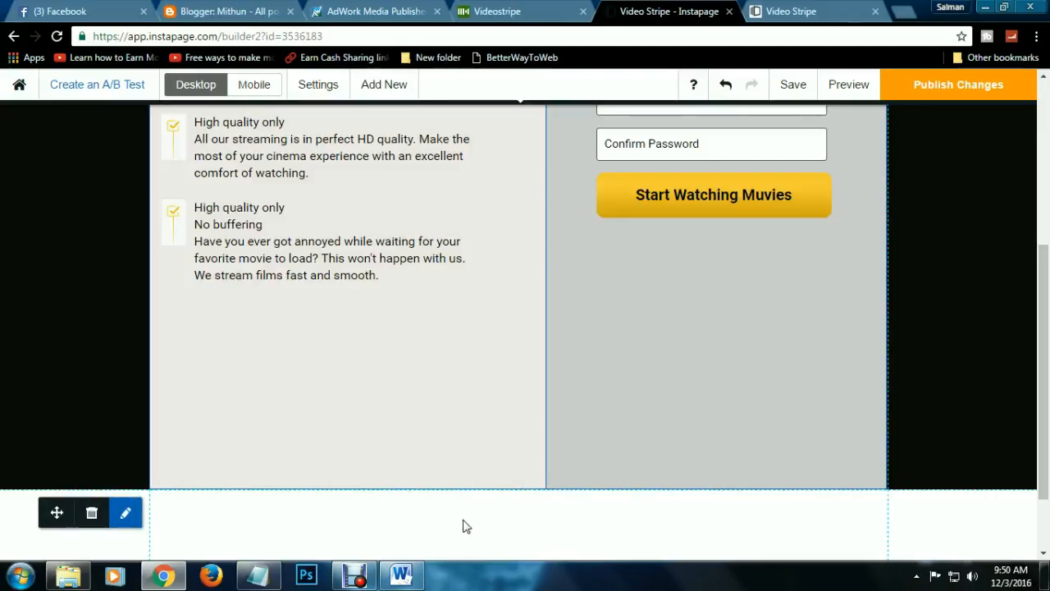
- Check the original Videostripe footer, insert the uploaded videostripe logo, and place it at the left end of the new footer section
{"action": "left_click", "coordinate": [498, 12]}
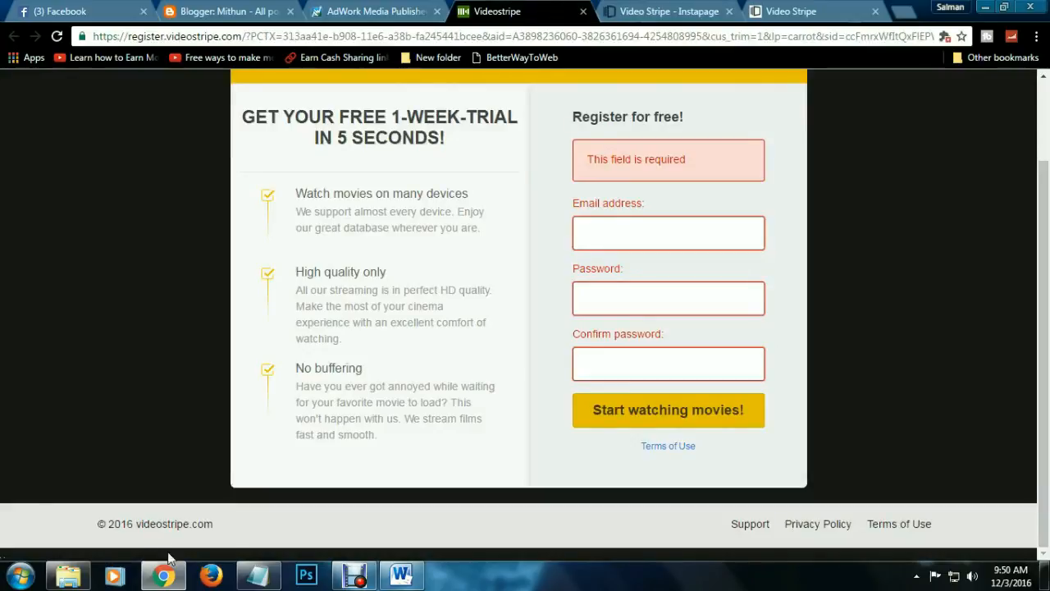
{"action": "left_click", "coordinate": [679, 12]}
{"action": "left_click", "coordinate": [390, 87]}
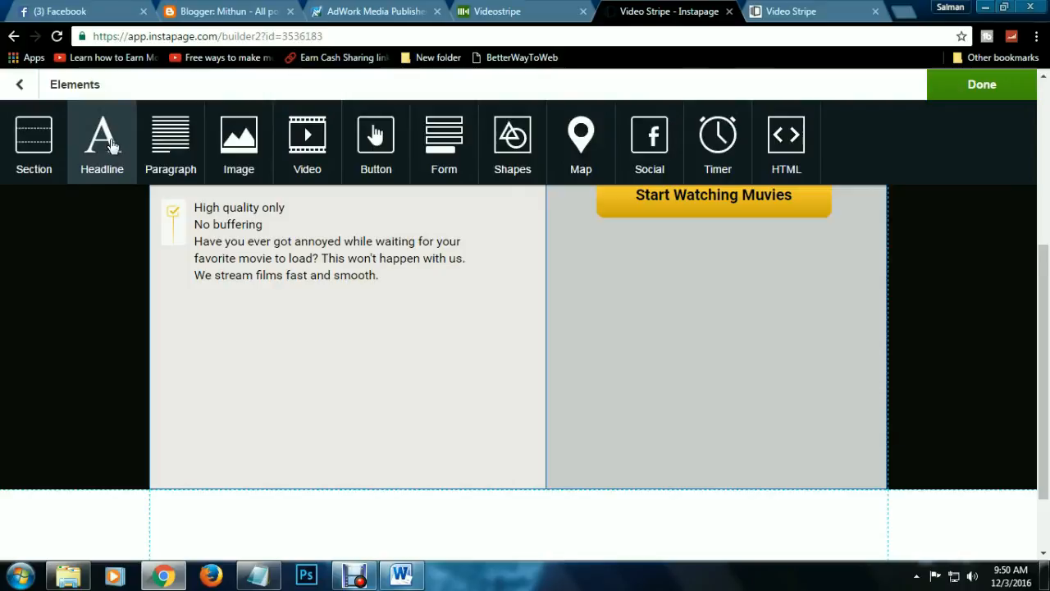
{"action": "left_click", "coordinate": [238, 138]}
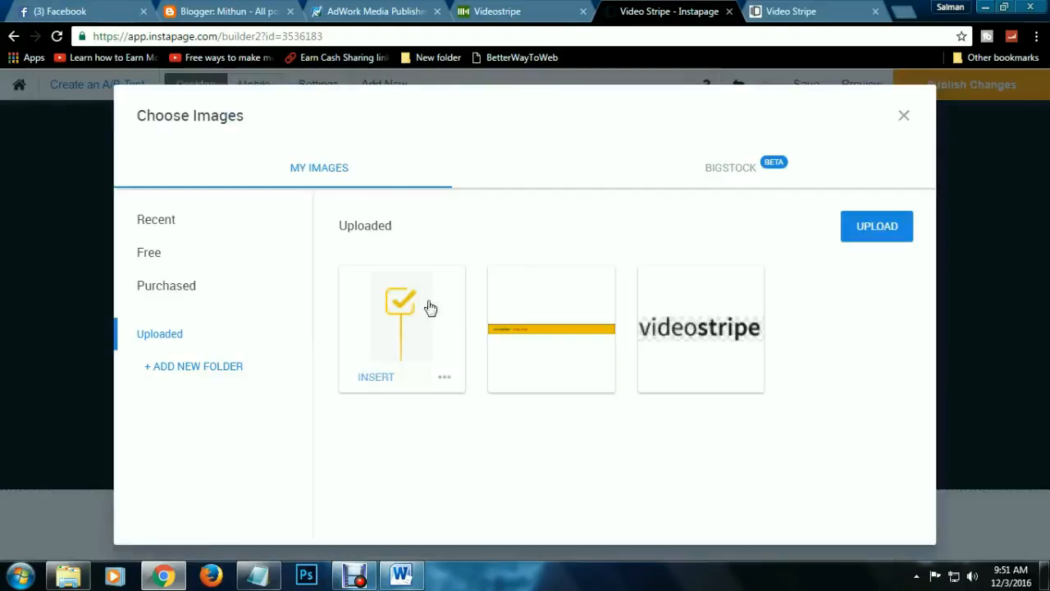
{"action": "left_click", "coordinate": [701, 334]}
{"action": "left_click", "coordinate": [467, 240]}
{"action": "left_click_drag", "start_coordinate": [520, 321], "coordinate": [170, 537]}
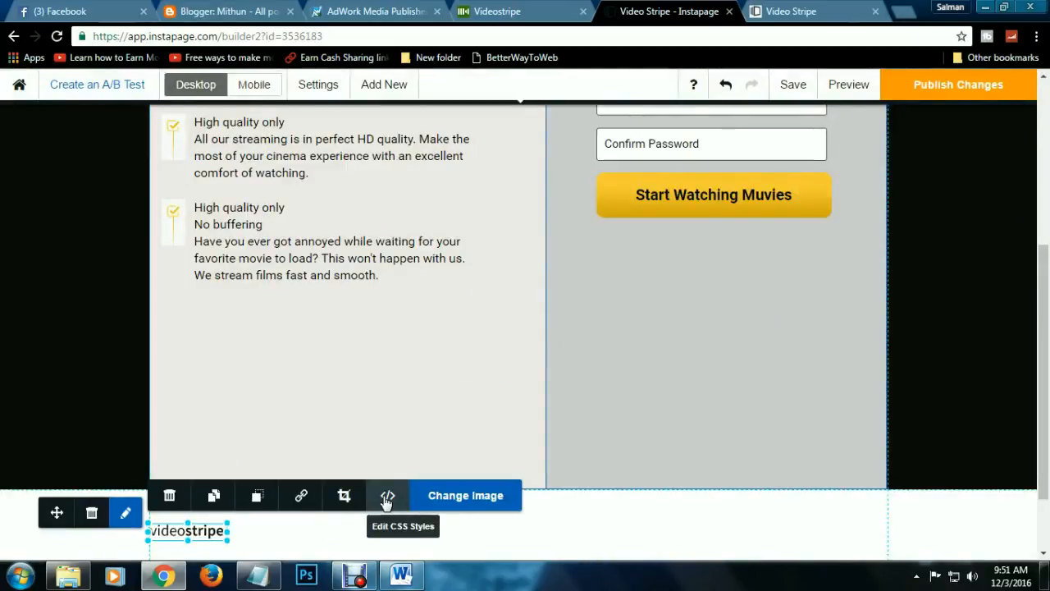
{"action": "left_click", "coordinate": [582, 539]}
{"action": "left_click", "coordinate": [385, 84]}
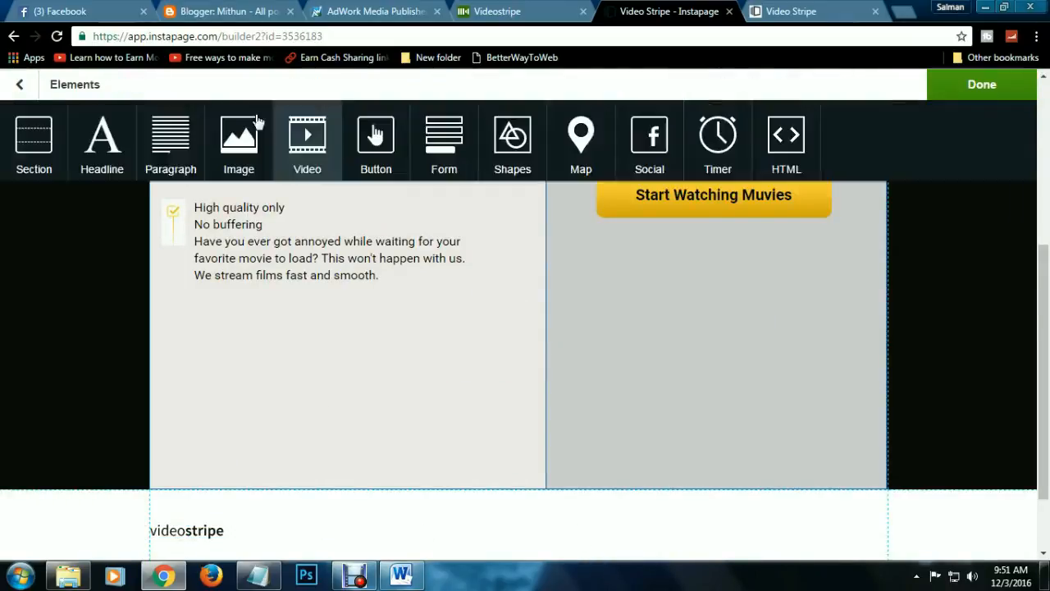
{"action": "left_click", "coordinate": [164, 150]}
{"action": "left_click_drag", "start_coordinate": [569, 373], "coordinate": [343, 317]}
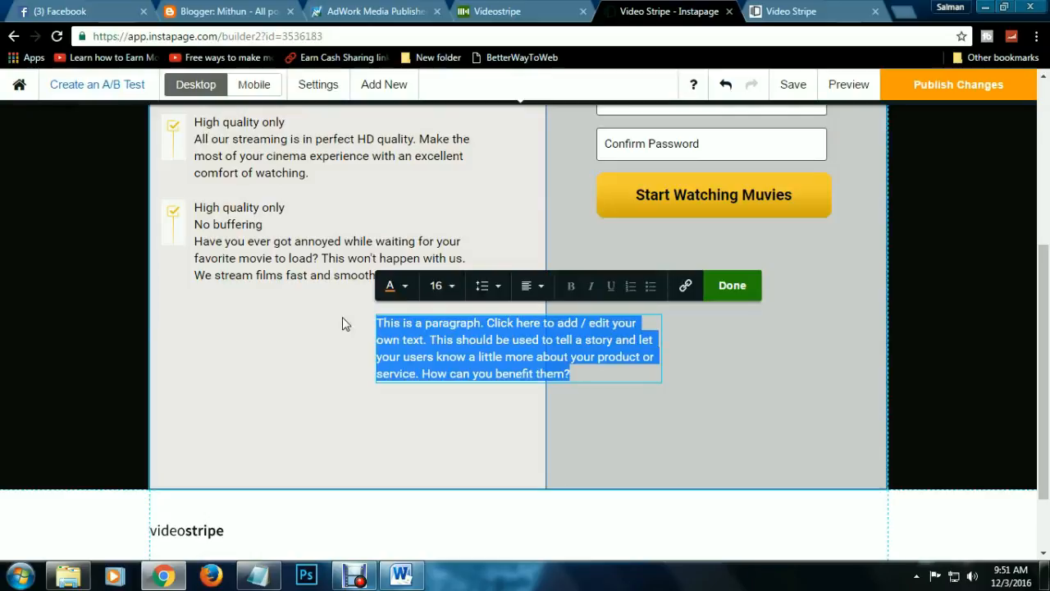
{"action": "type", "text": "@cop"}
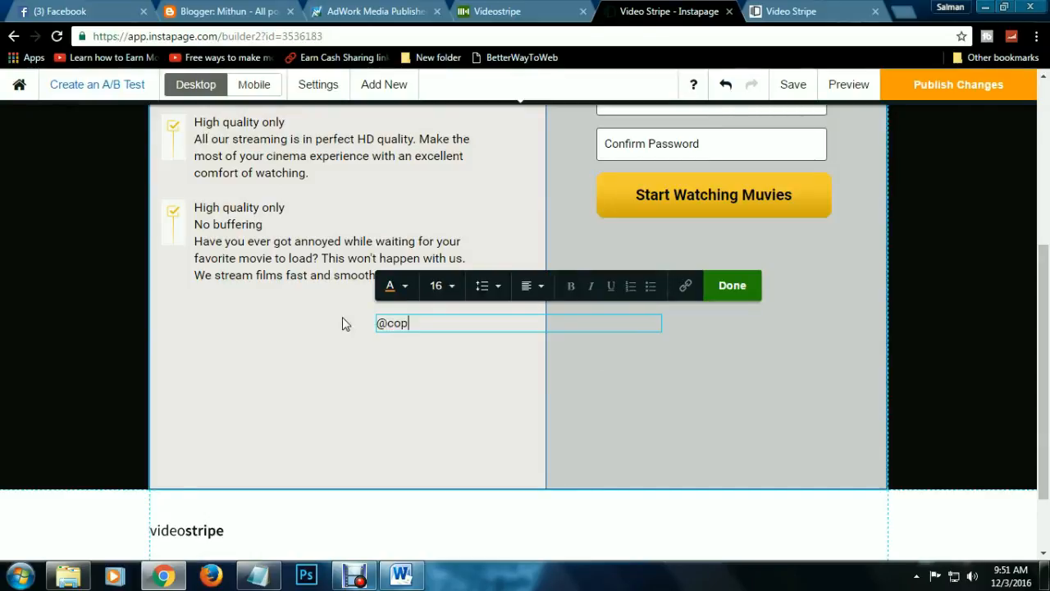
{"action": "type", "text": "y Right"}
{"action": "left_click", "coordinate": [422, 332]}
{"action": "left_click_drag", "start_coordinate": [422, 332], "coordinate": [280, 540]}
{"action": "scroll", "coordinate": [408, 457], "scroll_direction": "down", "scroll_amount": 1}
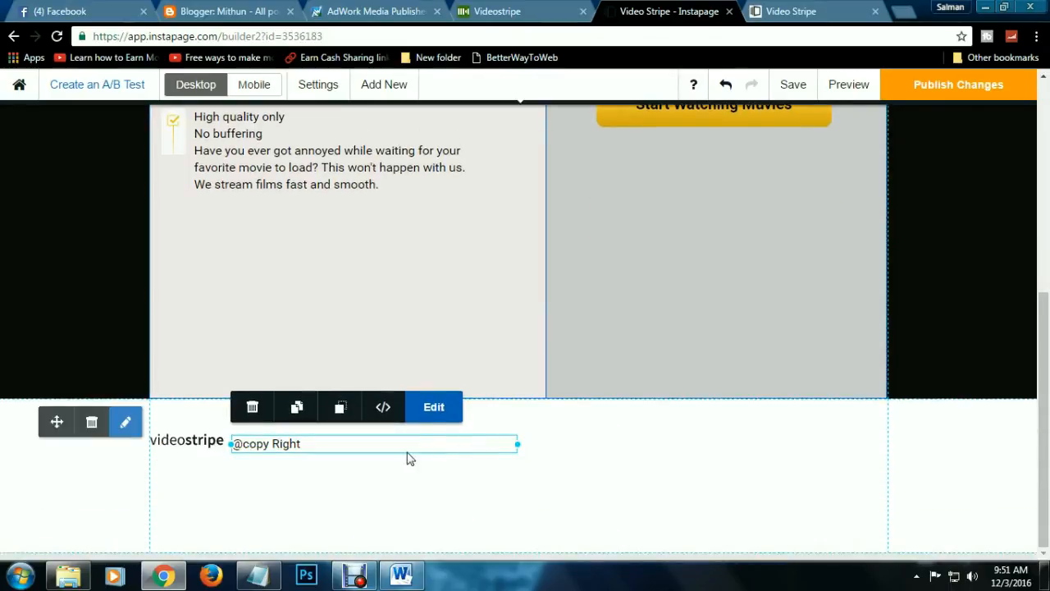
{"action": "left_click_drag", "start_coordinate": [517, 442], "coordinate": [328, 444]}
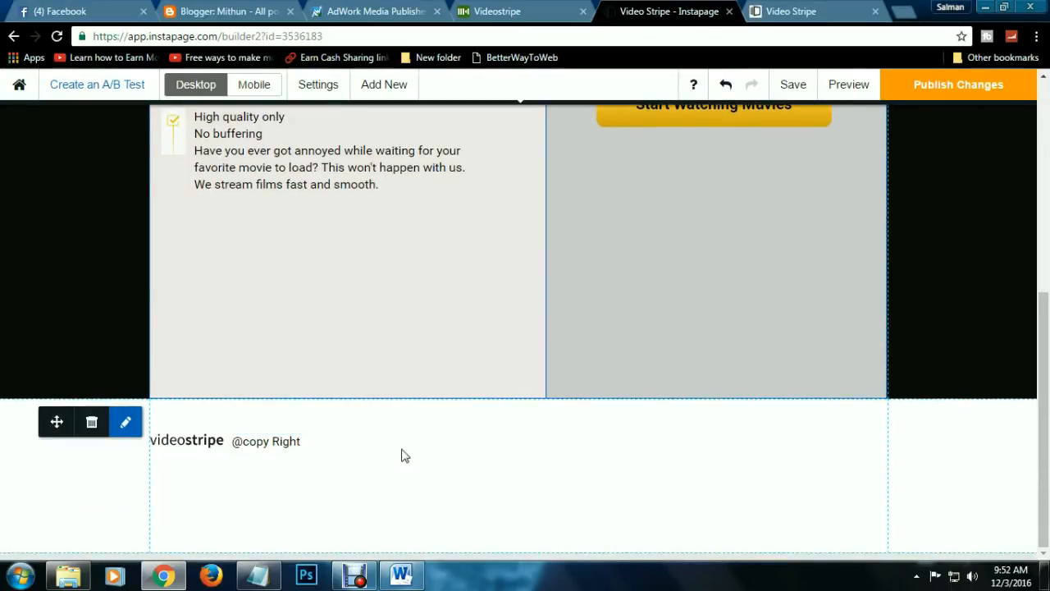
{"action": "left_click", "coordinate": [492, 457]}
- Check the original footer links, add another paragraph, place it in the right part of the footer section and open its text for editing
{"action": "left_click", "coordinate": [505, 10]}
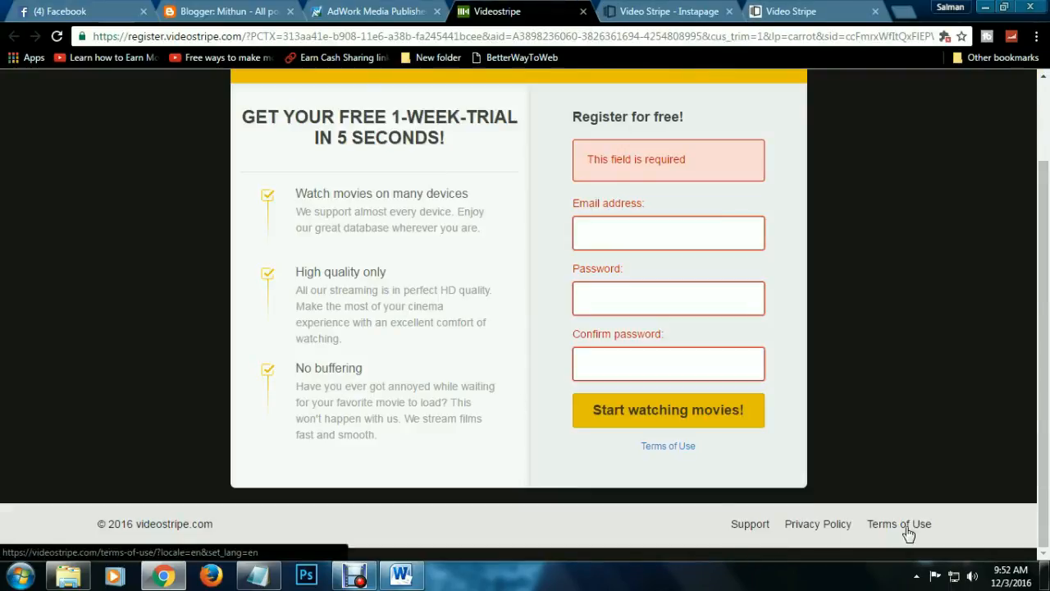
{"action": "left_click", "coordinate": [666, 11]}
{"action": "left_click", "coordinate": [384, 84]}
{"action": "left_click", "coordinate": [172, 165]}
{"action": "left_click_drag", "start_coordinate": [488, 362], "coordinate": [671, 451]}
{"action": "left_click", "coordinate": [793, 399]}
- Replace the placeholder text with "Terms of Use", "Privacy Policy" and "Support" copied from the Videostripe footer, spacing the labels apart
{"action": "left_click_drag", "start_coordinate": [801, 486], "coordinate": [595, 441]}
{"action": "left_click", "coordinate": [499, 12]}
{"action": "left_click_drag", "start_coordinate": [952, 527], "coordinate": [754, 530]}
{"action": "key", "text": "ctrl+c"}
{"action": "left_click", "coordinate": [670, 11]}
{"action": "key", "text": "ctrl+v"}
{"action": "left_click", "coordinate": [666, 434]}
{"action": "left_click", "coordinate": [759, 435]}
- Link the footer's "Terms of Use" text to an outside URL copied from the original Videostripe footer
{"action": "left_click_drag", "start_coordinate": [675, 441], "coordinate": [592, 435]}
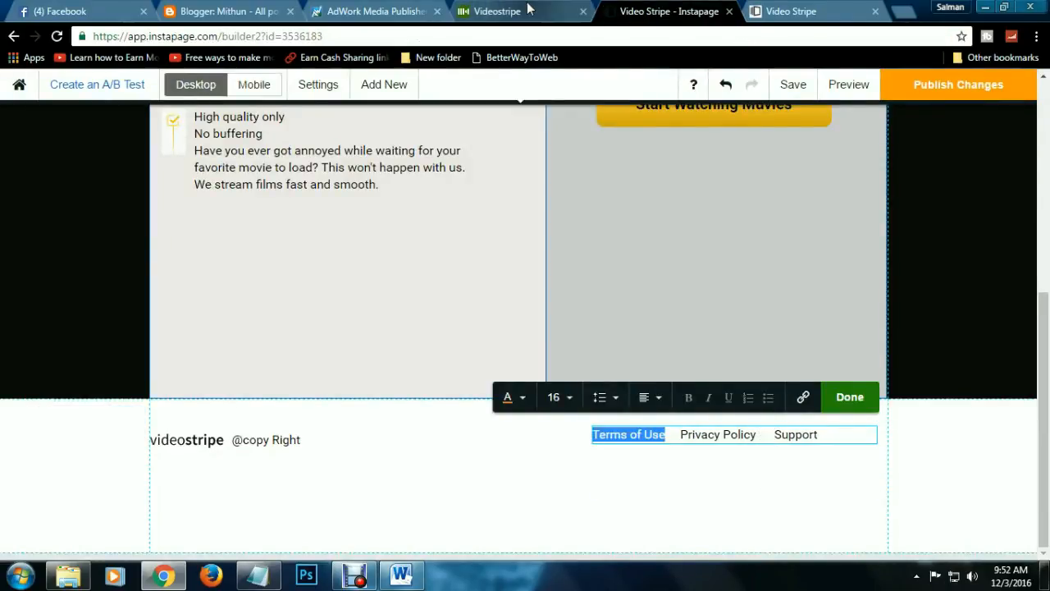
{"action": "left_click", "coordinate": [528, 10]}
{"action": "right_click", "coordinate": [742, 524]}
{"action": "left_click", "coordinate": [797, 482]}
{"action": "left_click", "coordinate": [669, 11]}
{"action": "left_click", "coordinate": [802, 398]}
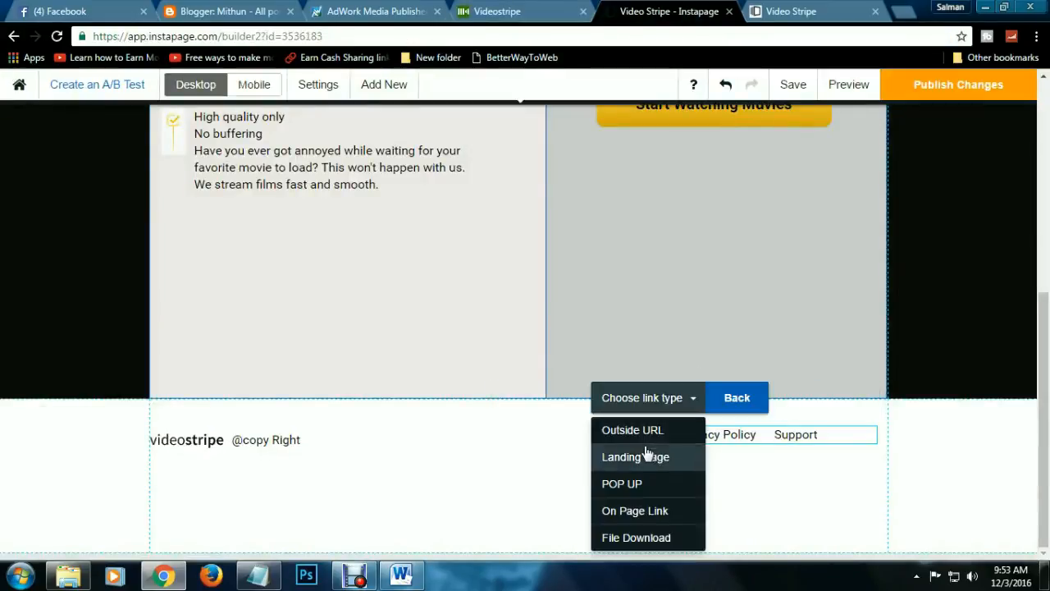
{"action": "left_click", "coordinate": [642, 434]}
{"action": "key", "text": "ctrl+v"}
{"action": "left_click", "coordinate": [865, 402]}
{"action": "left_click", "coordinate": [850, 398]}
- Link the footer's "Privacy Policy" text to the outside URL of the Videostripe privacy policy link
{"action": "double_click", "coordinate": [685, 441]}
{"action": "left_click_drag", "start_coordinate": [680, 435], "coordinate": [758, 435]}
{"action": "left_click", "coordinate": [526, 11]}
{"action": "right_click", "coordinate": [805, 524]}
{"action": "left_click", "coordinate": [820, 480]}
{"action": "left_click", "coordinate": [669, 12]}
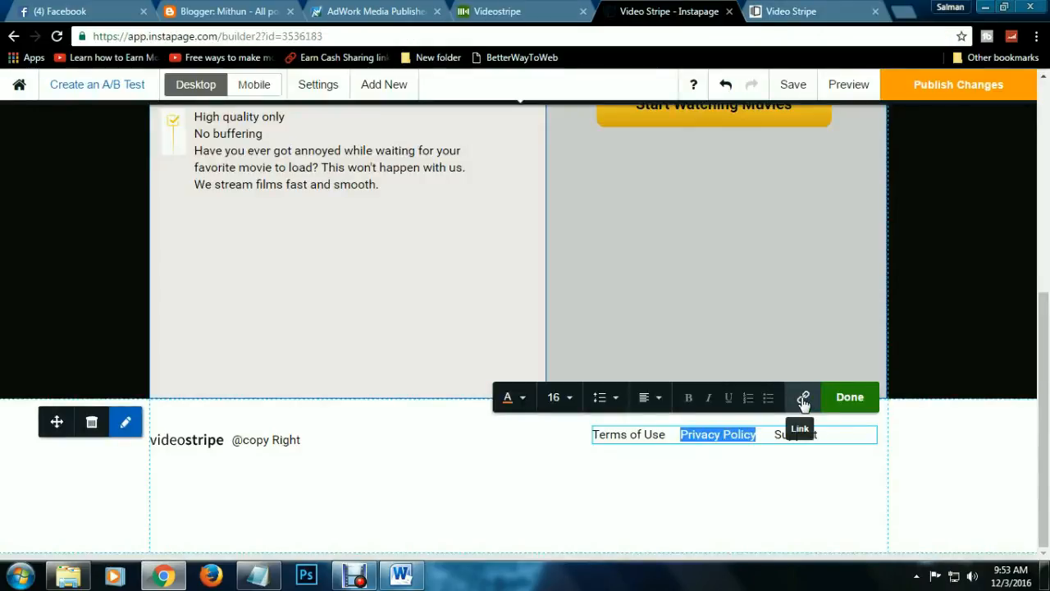
{"action": "left_click", "coordinate": [803, 398]}
{"action": "left_click", "coordinate": [619, 432]}
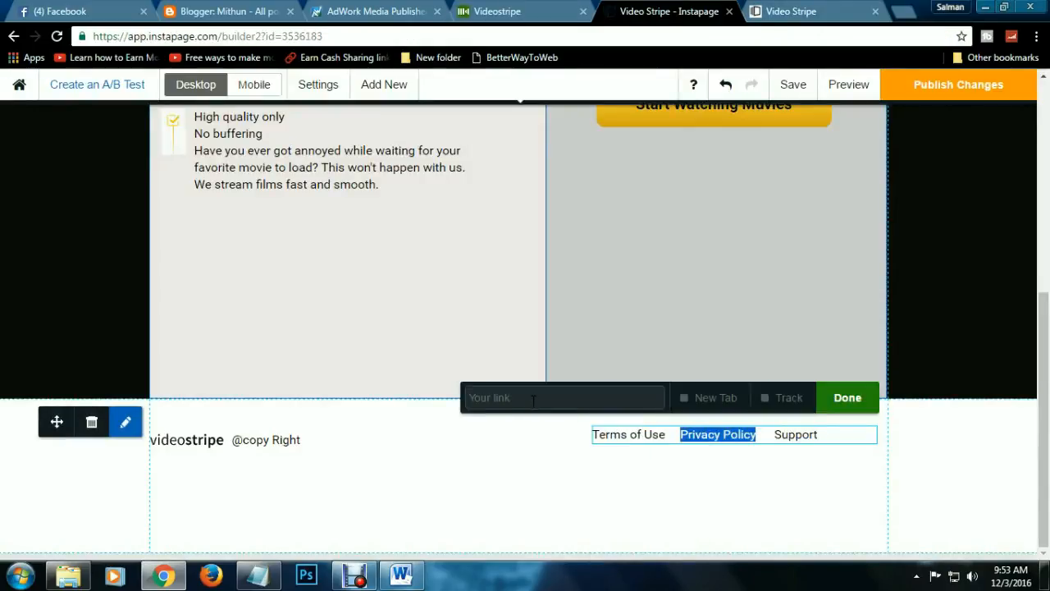
{"action": "key", "text": "ctrl+v"}
{"action": "left_click", "coordinate": [850, 397]}
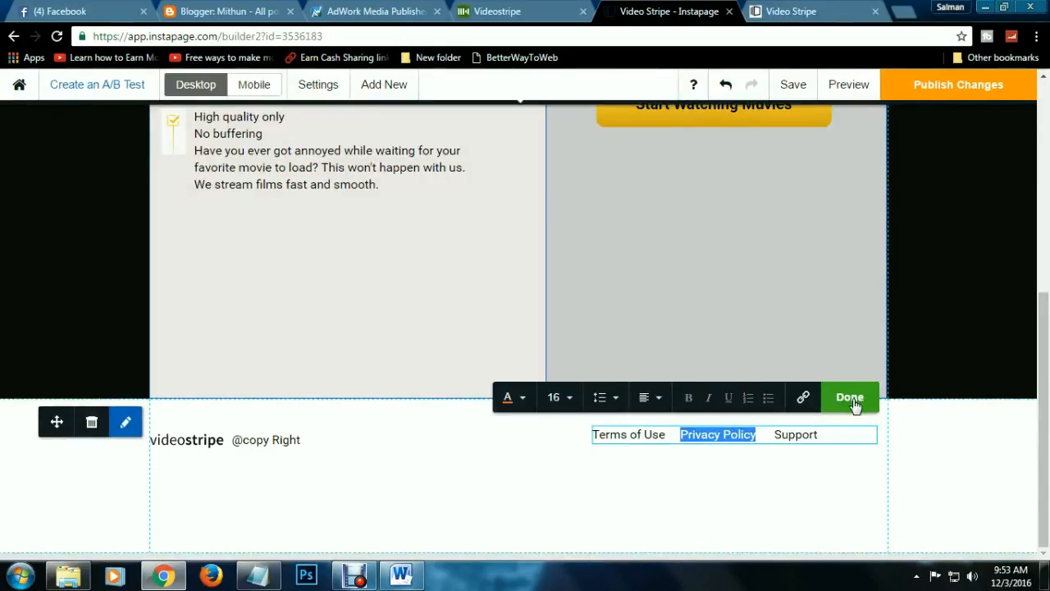
{"action": "left_click", "coordinate": [850, 398]}
{"action": "left_click", "coordinate": [793, 399]}
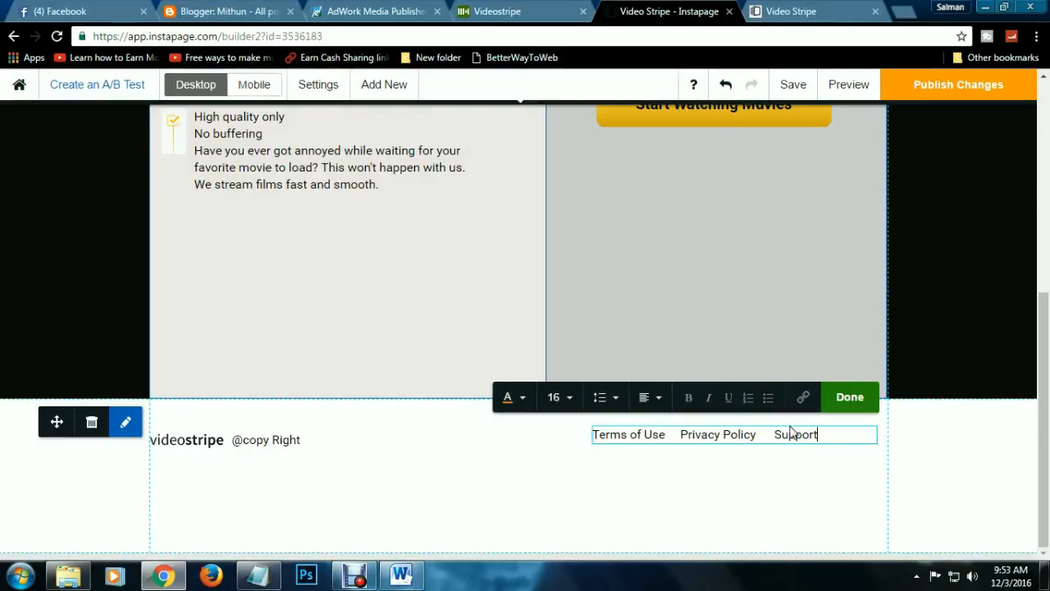
{"action": "left_click_drag", "start_coordinate": [776, 435], "coordinate": [821, 436]}
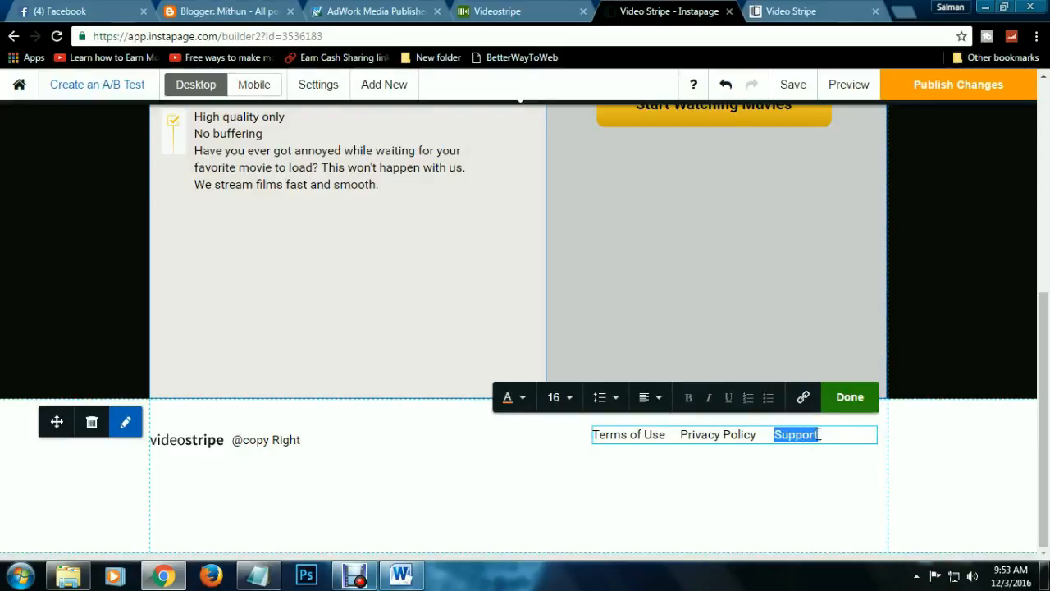
{"action": "left_click", "coordinate": [517, 11]}
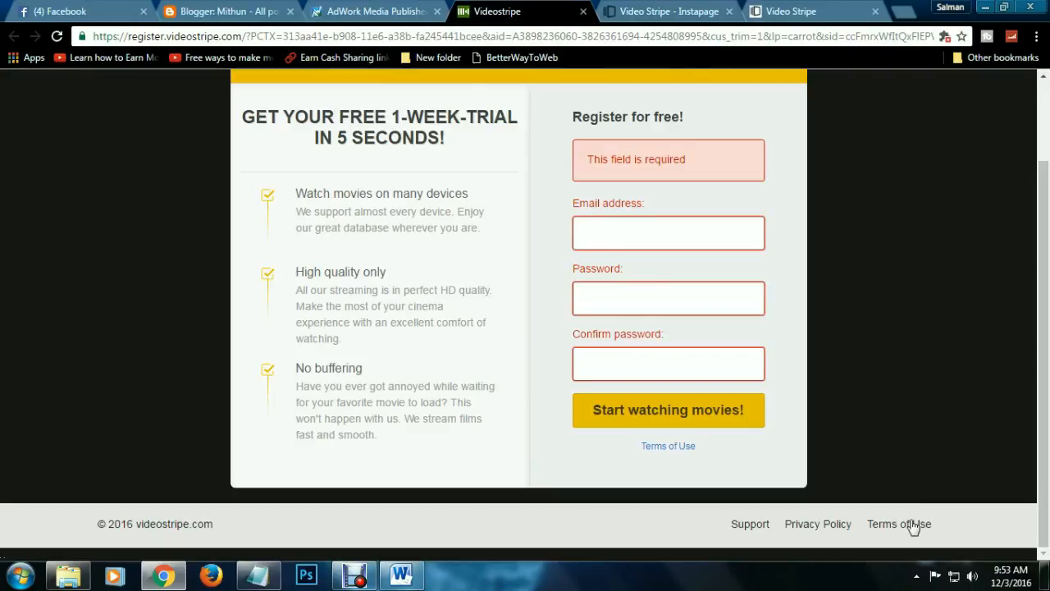
{"action": "right_click", "coordinate": [748, 524]}
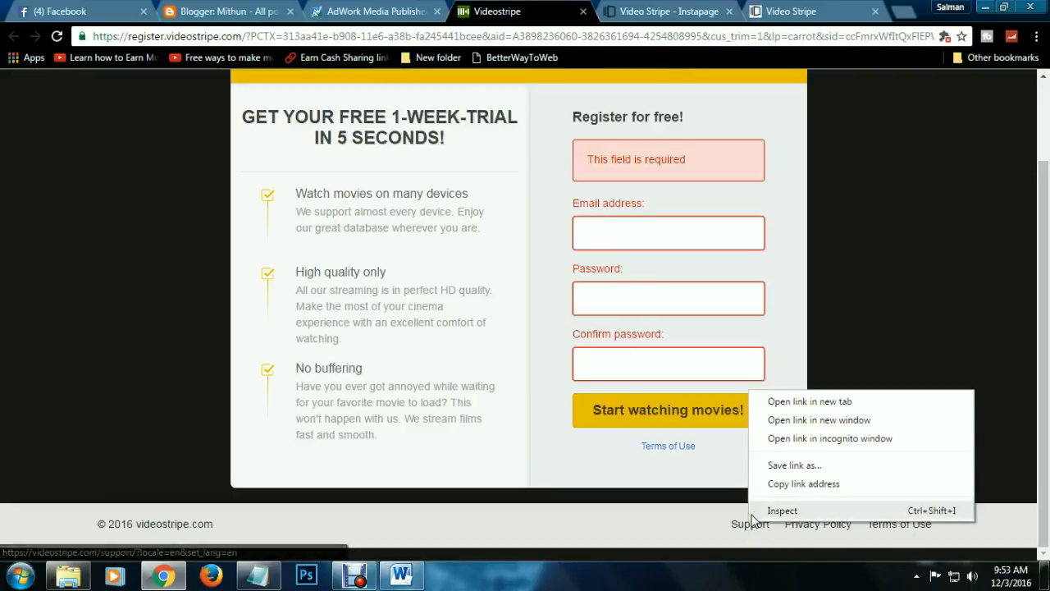
{"action": "left_click", "coordinate": [790, 484]}
{"action": "left_click", "coordinate": [678, 10]}
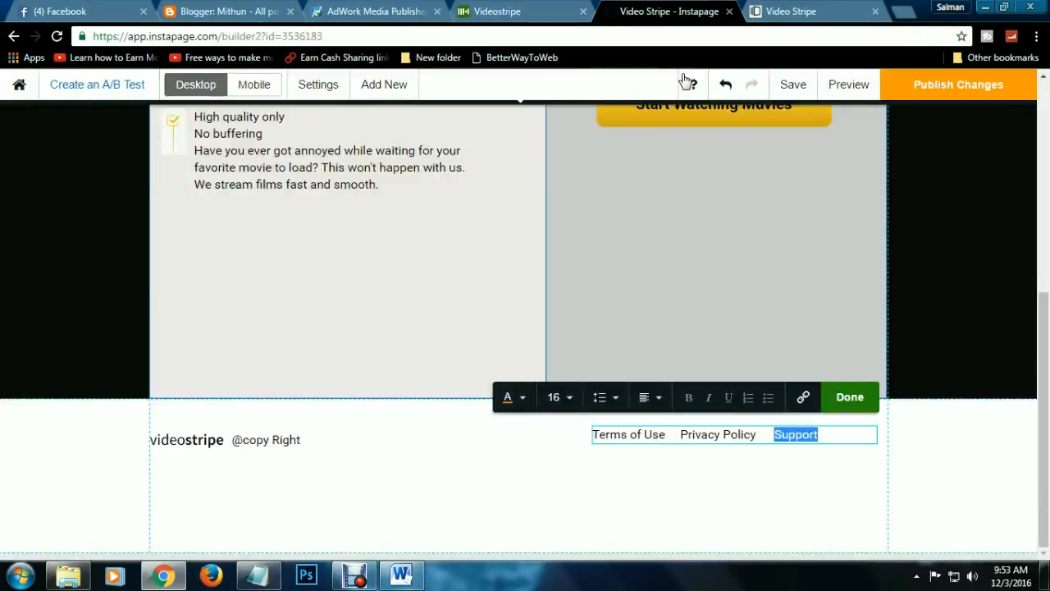
{"action": "left_click", "coordinate": [803, 402]}
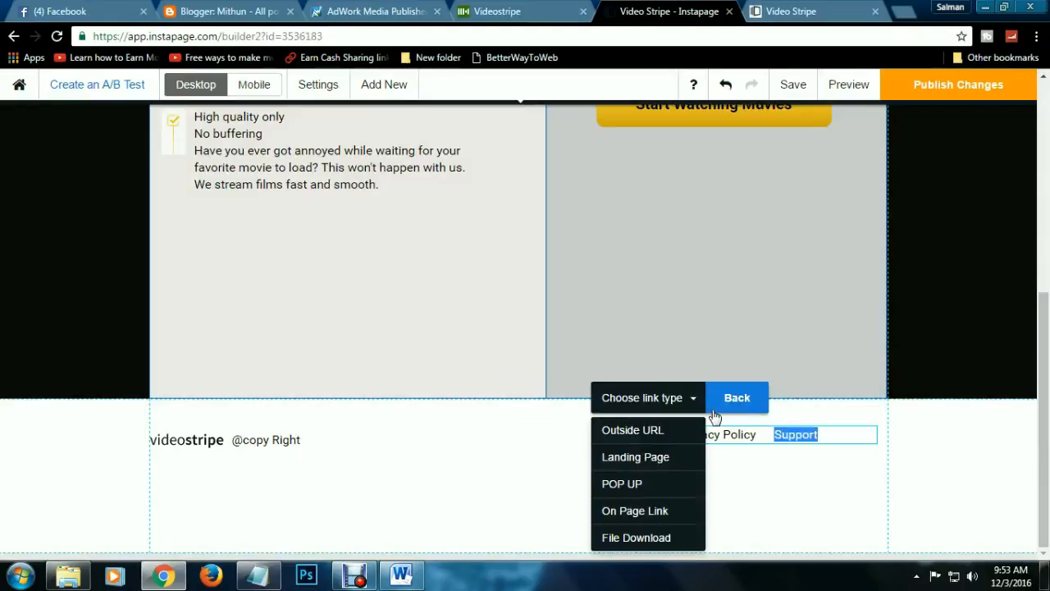
{"action": "left_click", "coordinate": [685, 433]}
{"action": "key", "text": "ctrl+v"}
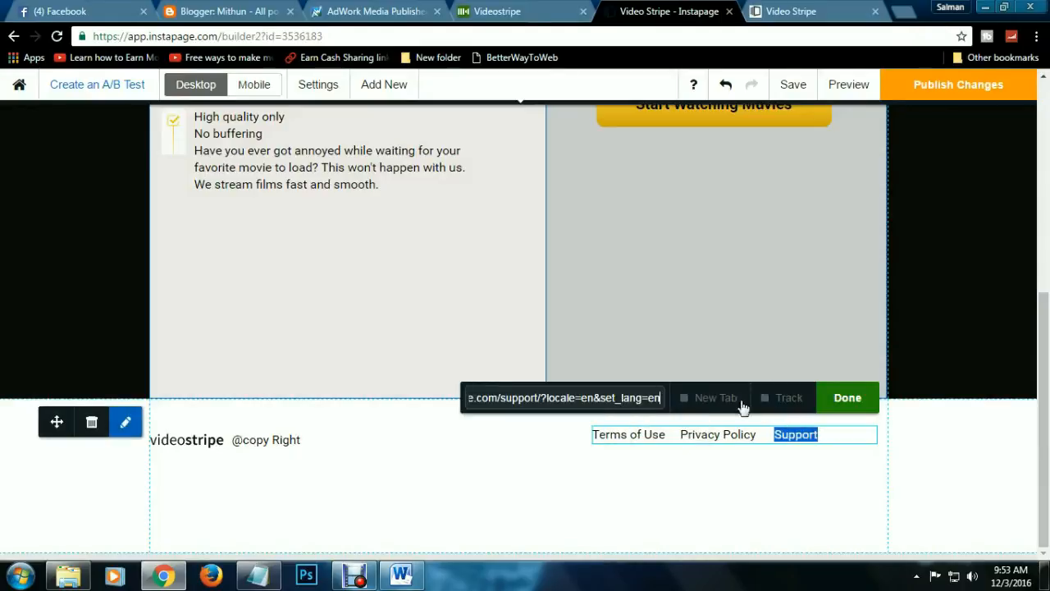
{"action": "left_click", "coordinate": [848, 399]}
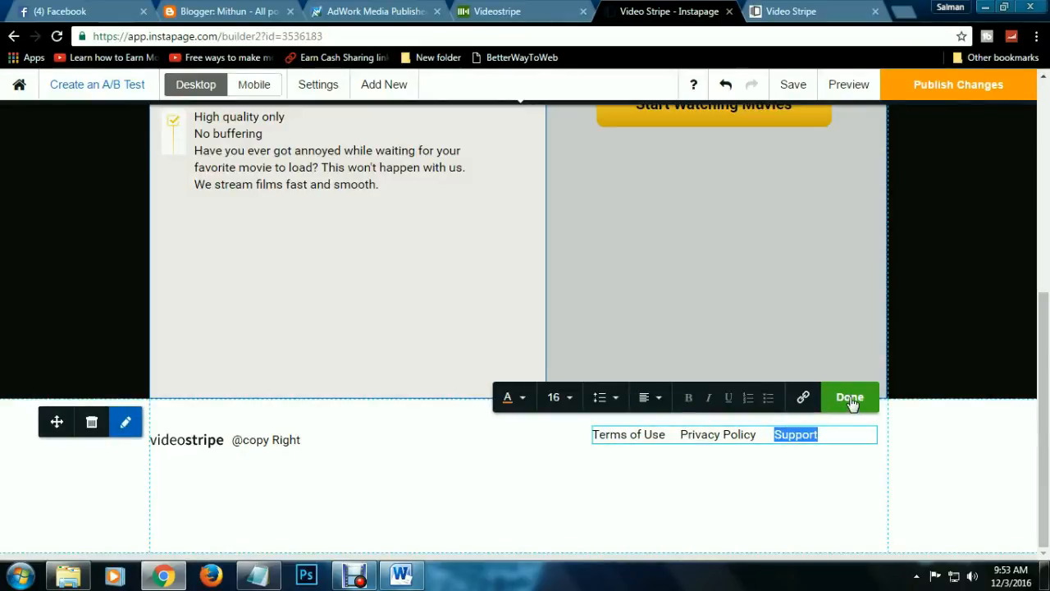
- Finish editing the footer link text, shorten the footer section and nudge its contents upward to fit
{"action": "left_click", "coordinate": [851, 399]}
{"action": "left_click", "coordinate": [509, 477]}
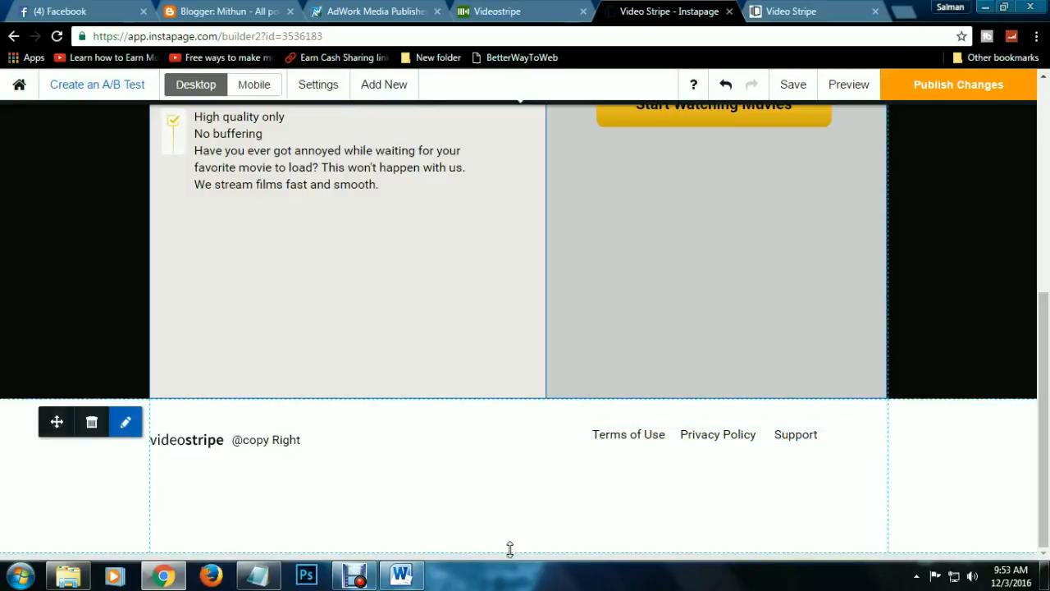
{"action": "left_click_drag", "start_coordinate": [509, 551], "coordinate": [510, 515]}
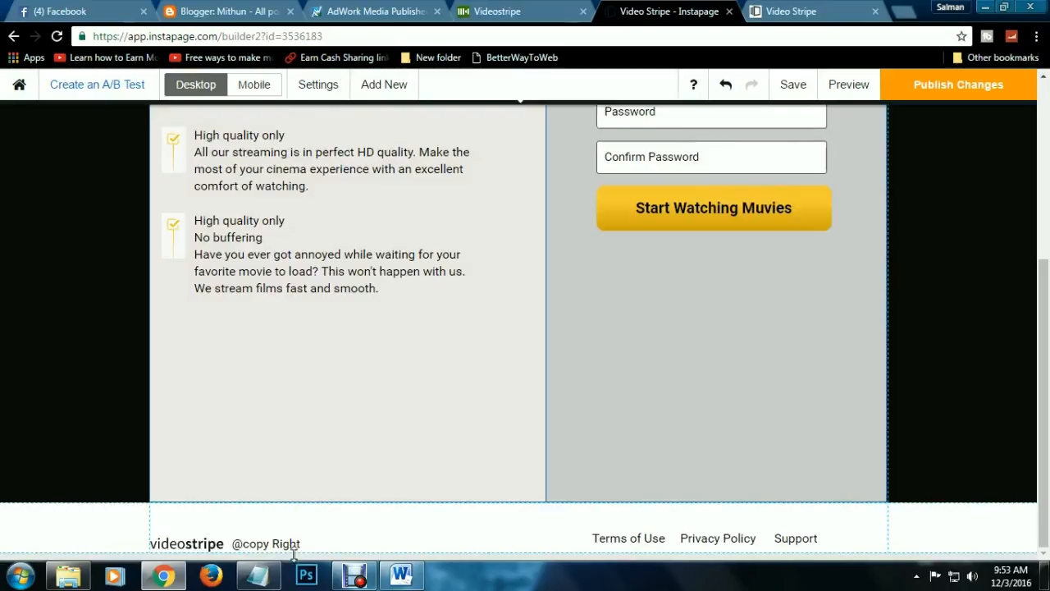
{"action": "left_click", "coordinate": [603, 535]}
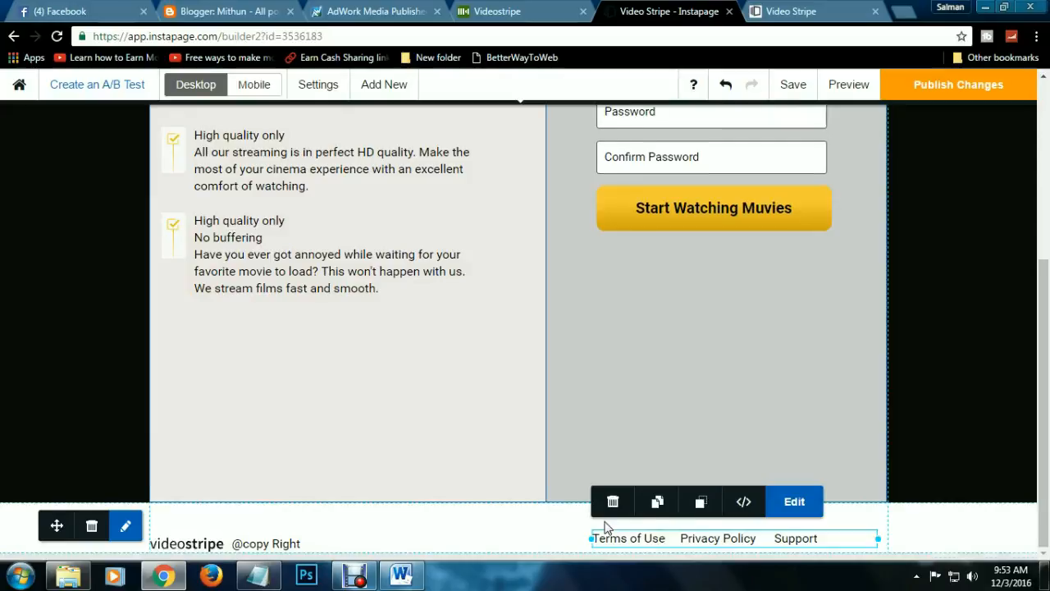
{"action": "key", "text": "Up"}
{"action": "key", "text": "Down"}
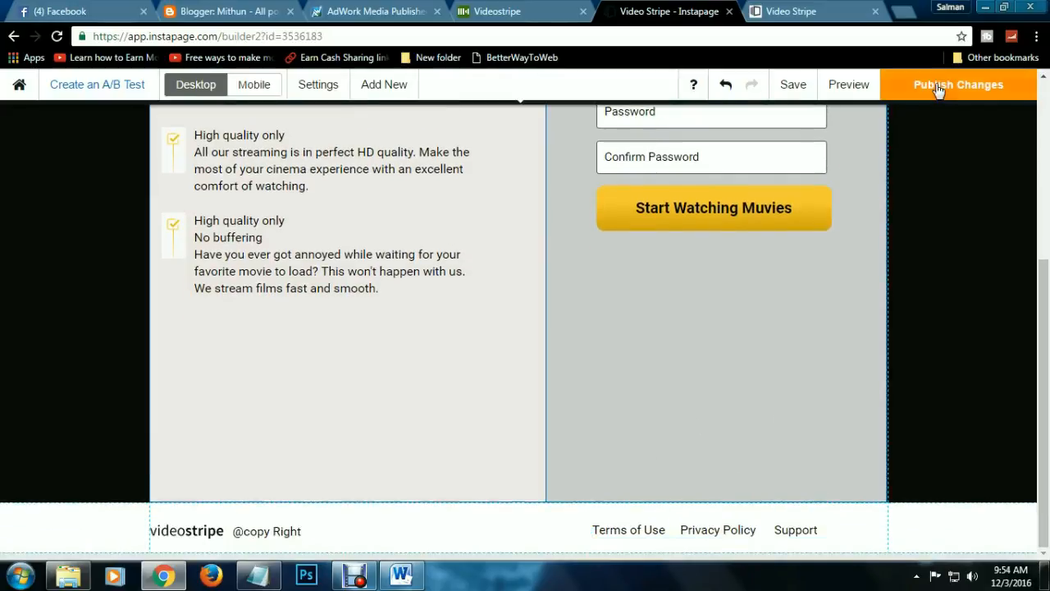
- Publish the changes to the live page, reload video-stripe.pagedemo.co to check it, and return to the builder
{"action": "left_click", "coordinate": [938, 90]}
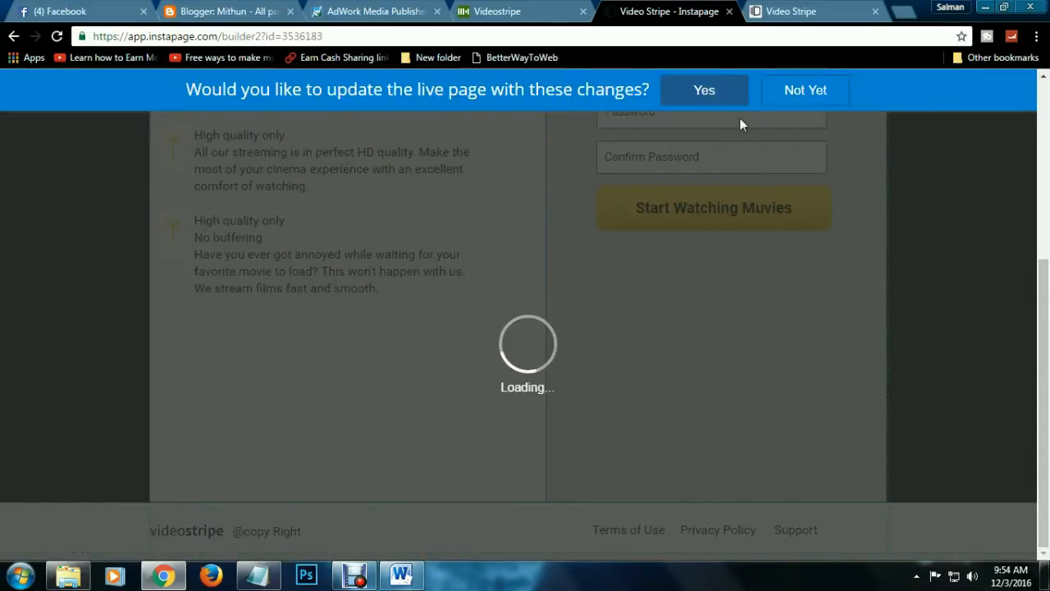
{"action": "left_click", "coordinate": [710, 101]}
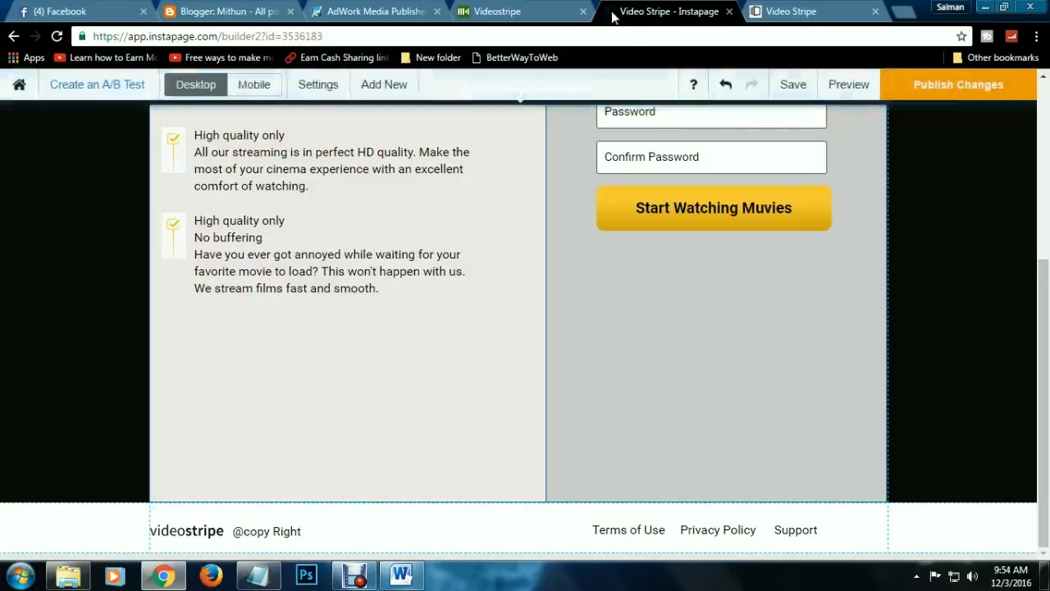
{"action": "left_click", "coordinate": [763, 12]}
{"action": "left_click", "coordinate": [690, 41]}
{"action": "key", "text": "Return"}
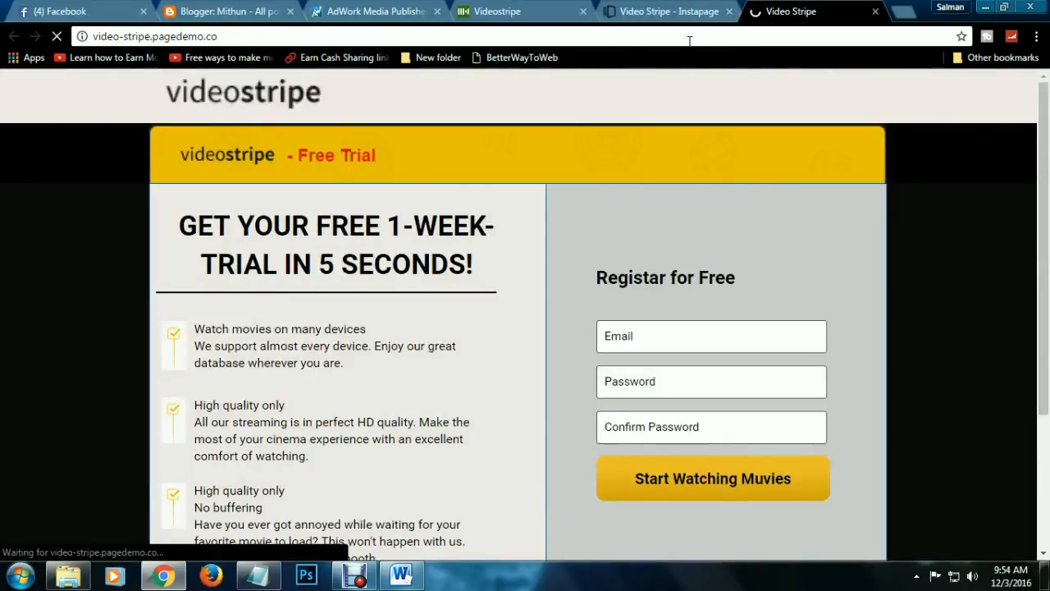
{"action": "scroll", "coordinate": [537, 293], "scroll_direction": "down", "scroll_amount": 2}
{"action": "scroll", "coordinate": [540, 288], "scroll_direction": "up", "scroll_amount": 5}
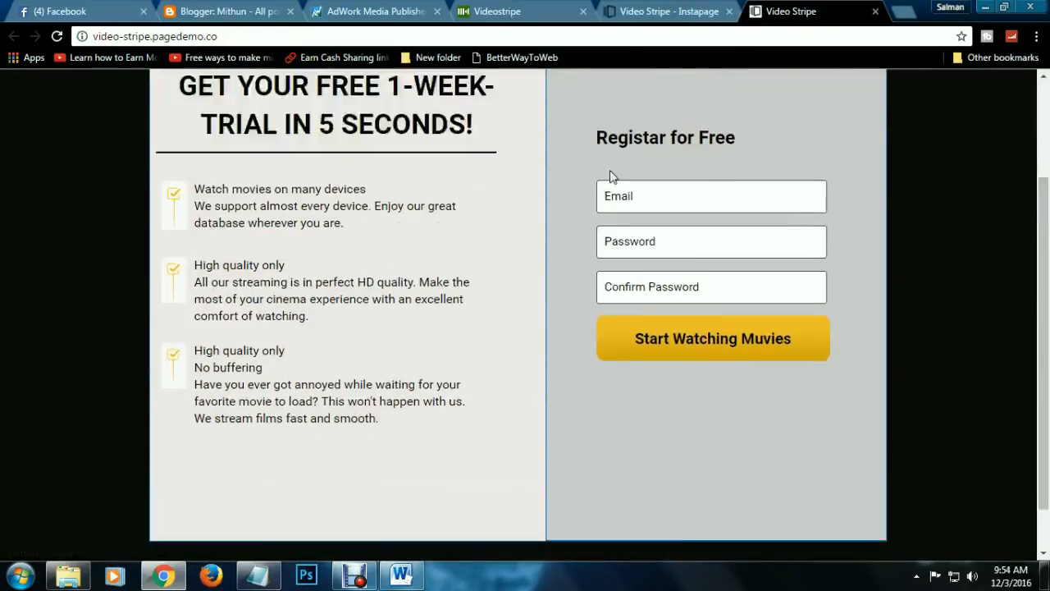
{"action": "left_click", "coordinate": [876, 11]}
{"action": "left_click", "coordinate": [650, 10]}
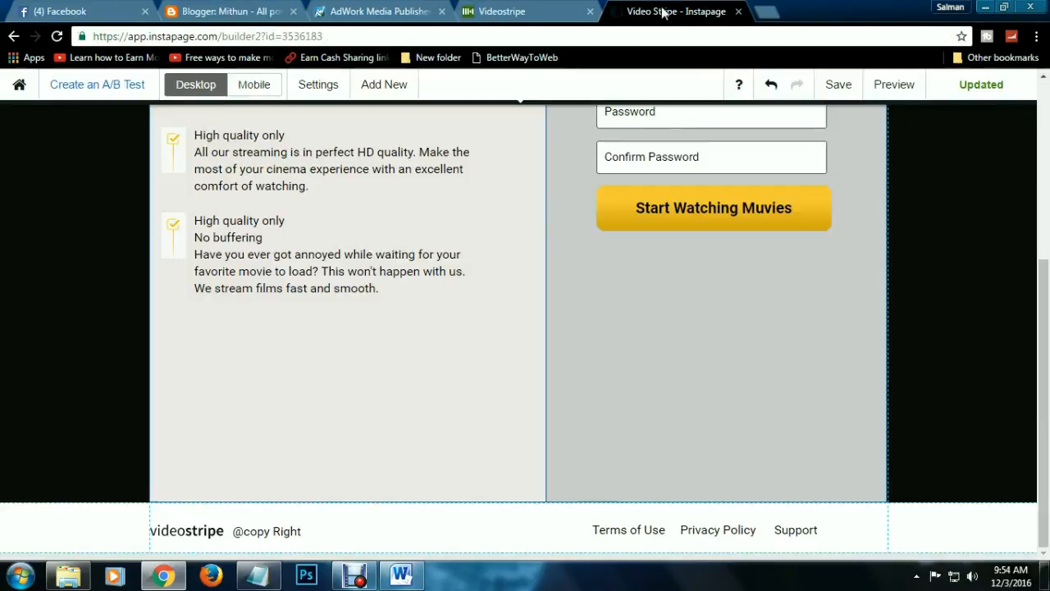
- Open the live Video Stripe page from the Instapage dashboard, check its lower part, reload it and return to the dashboard
{"action": "left_click", "coordinate": [19, 85]}
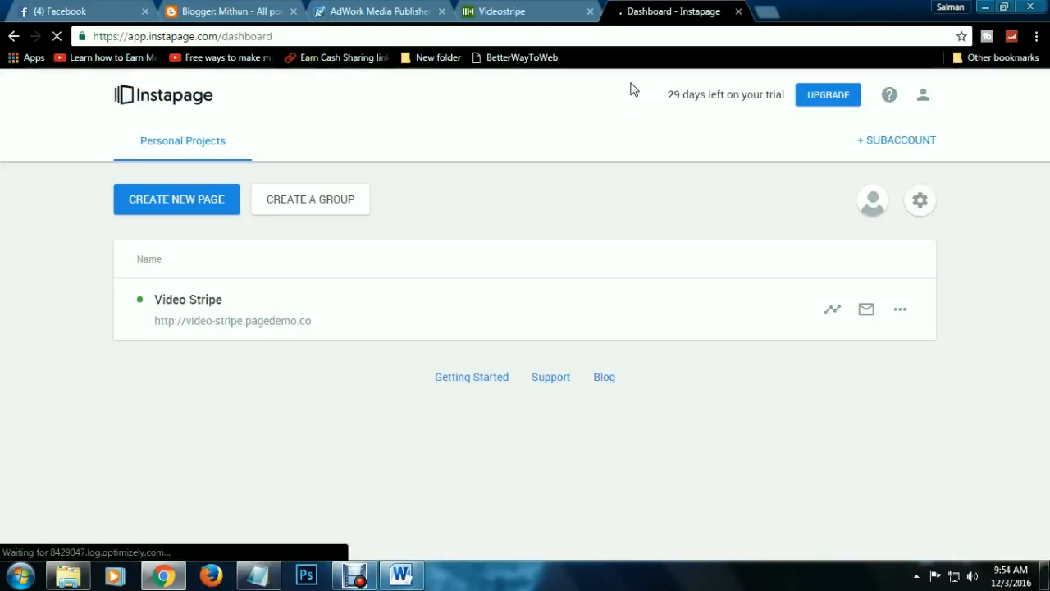
{"action": "left_click", "coordinate": [259, 324]}
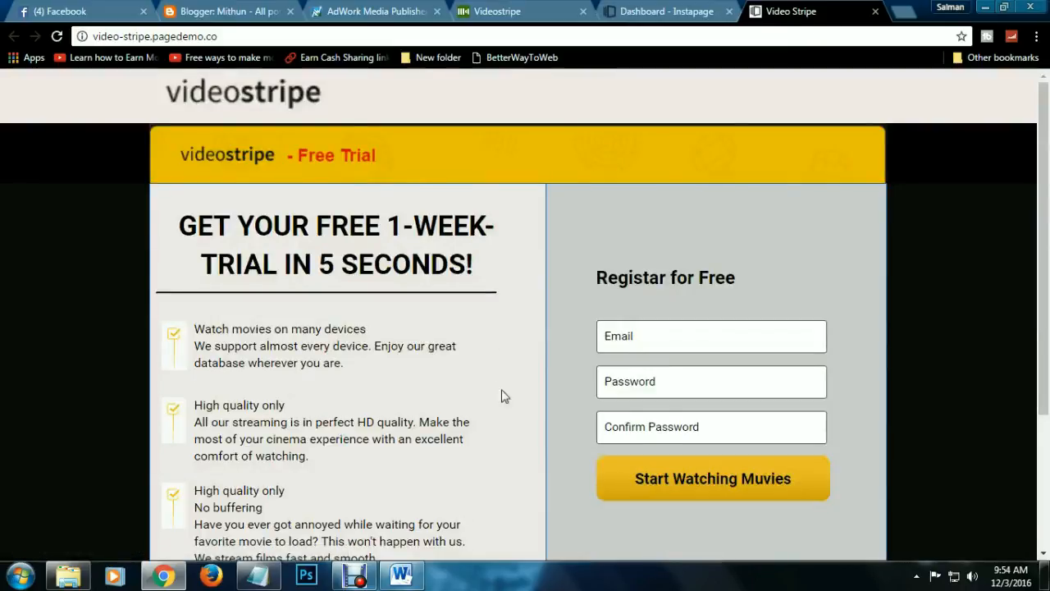
{"action": "scroll", "coordinate": [542, 419], "scroll_direction": "down", "scroll_amount": 2}
{"action": "left_click", "coordinate": [58, 34]}
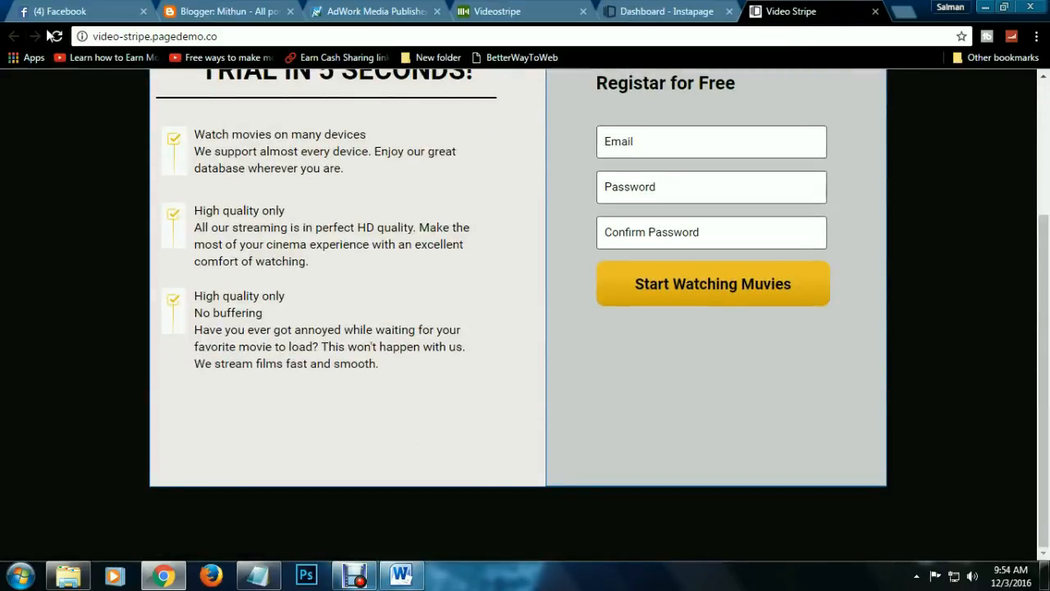
{"action": "left_click", "coordinate": [663, 10]}
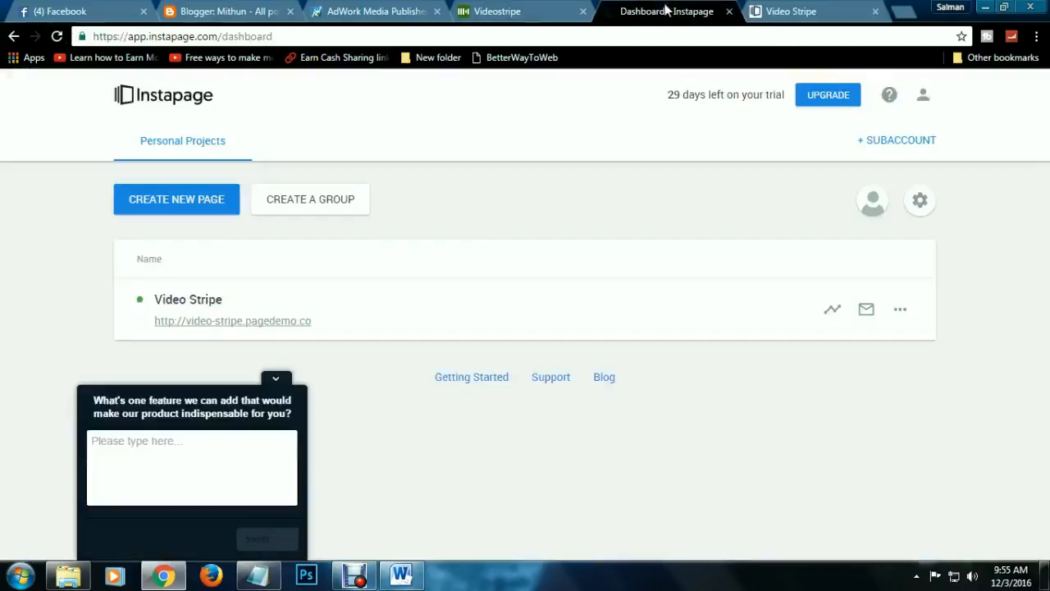
- Reopen the Video Stripe page in the Instapage builder, look it over and save it
{"action": "left_click", "coordinate": [191, 309]}
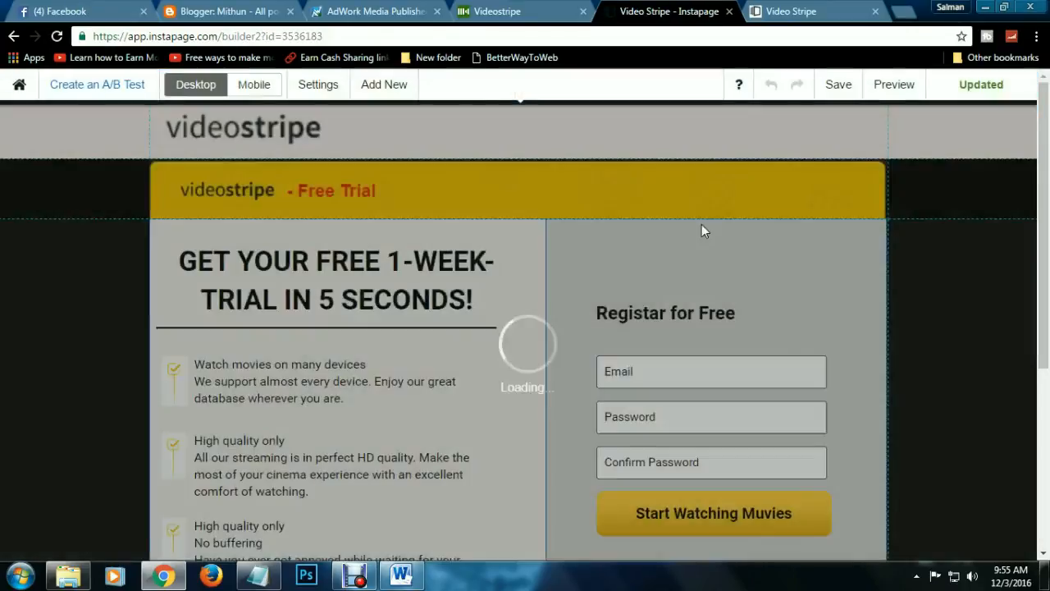
{"action": "scroll", "coordinate": [570, 400], "scroll_direction": "down", "scroll_amount": 4}
{"action": "scroll", "coordinate": [894, 346], "scroll_direction": "up", "scroll_amount": 5}
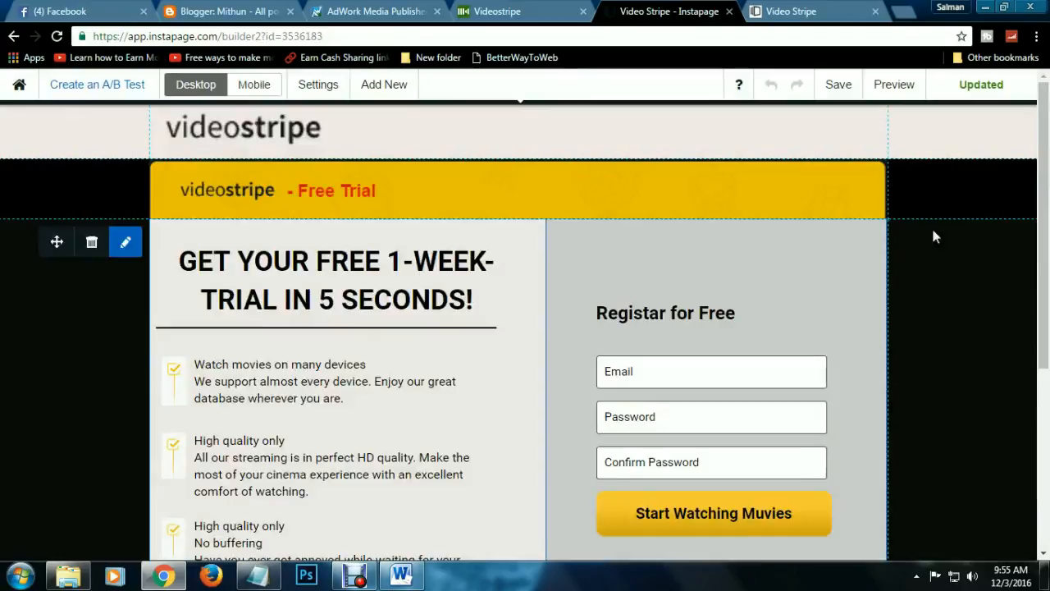
{"action": "left_click", "coordinate": [845, 90]}
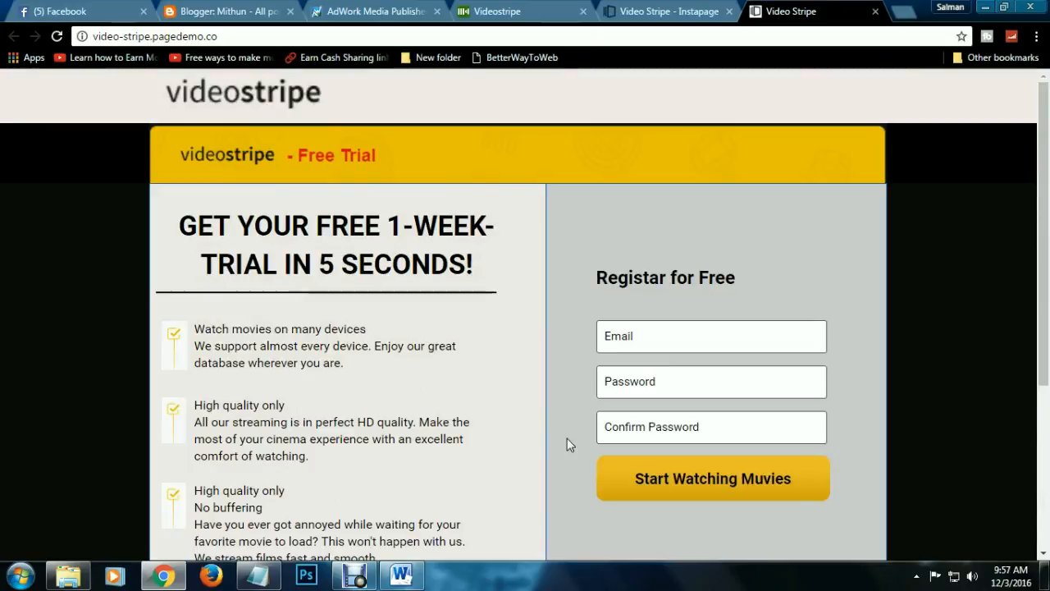
- Review the published page down to its footer and compare it with the original Videostripe registration page
{"action": "scroll", "coordinate": [558, 299], "scroll_direction": "down", "scroll_amount": 3}
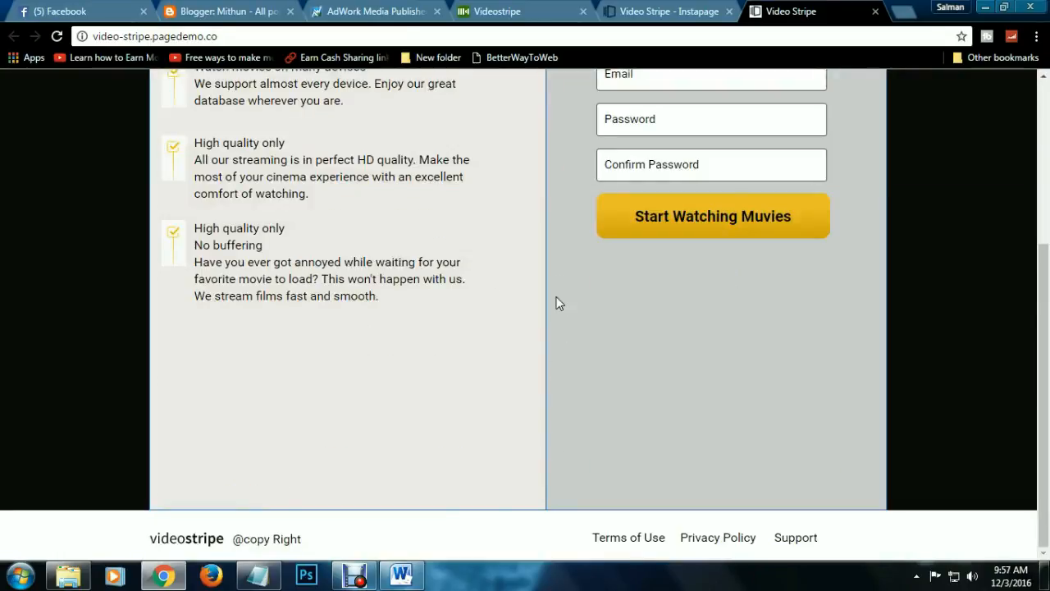
{"action": "scroll", "coordinate": [556, 291], "scroll_direction": "up", "scroll_amount": 3}
{"action": "scroll", "coordinate": [555, 279], "scroll_direction": "down", "scroll_amount": 3}
{"action": "scroll", "coordinate": [578, 303], "scroll_direction": "up", "scroll_amount": 3}
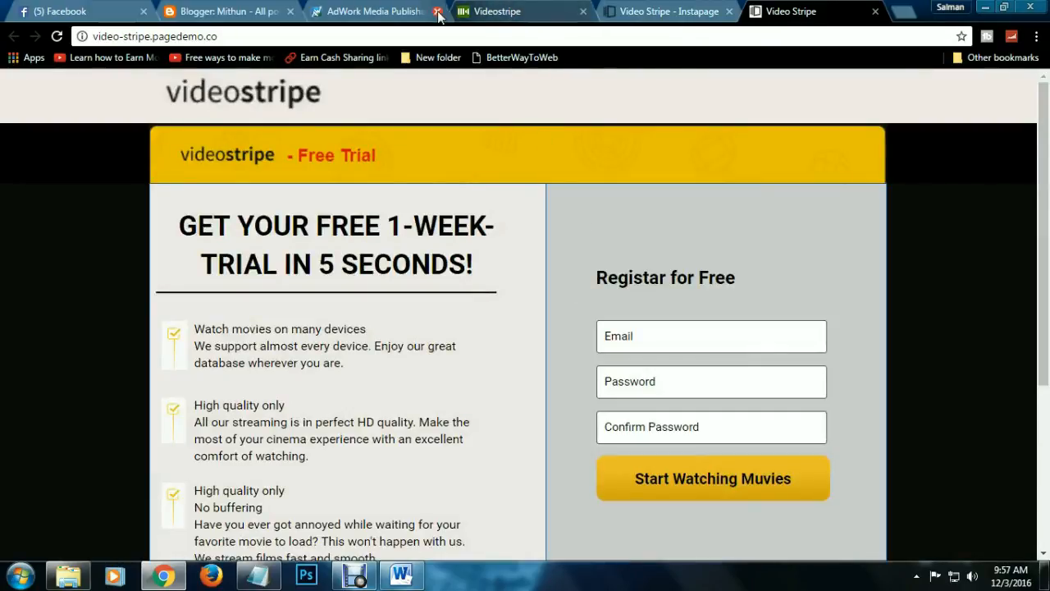
{"action": "left_click", "coordinate": [517, 13]}
{"action": "scroll", "coordinate": [549, 336], "scroll_direction": "up", "scroll_amount": 2}
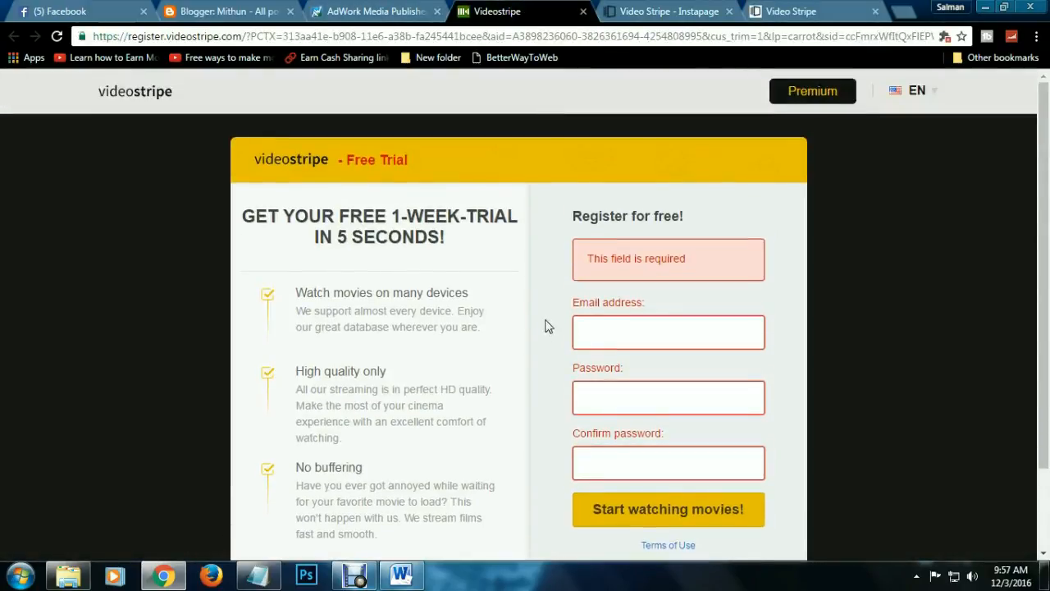
{"action": "left_click", "coordinate": [791, 11]}
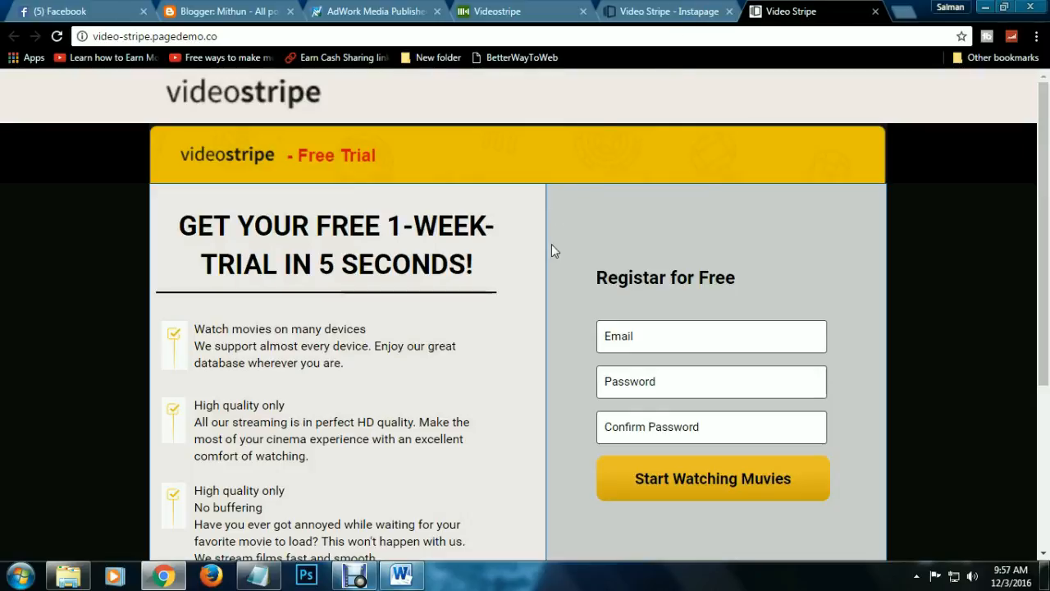
- Open the source code of the published video-stripe.pagedemo.co page and select all of it
{"action": "key", "text": "ctrl+u"}
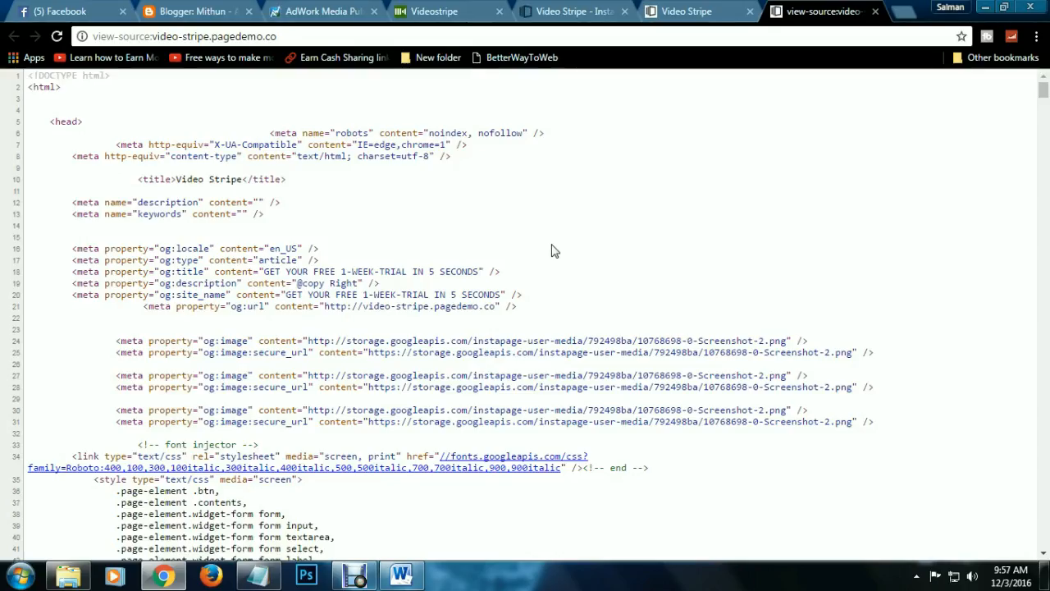
{"action": "key", "text": "ctrl+a"}
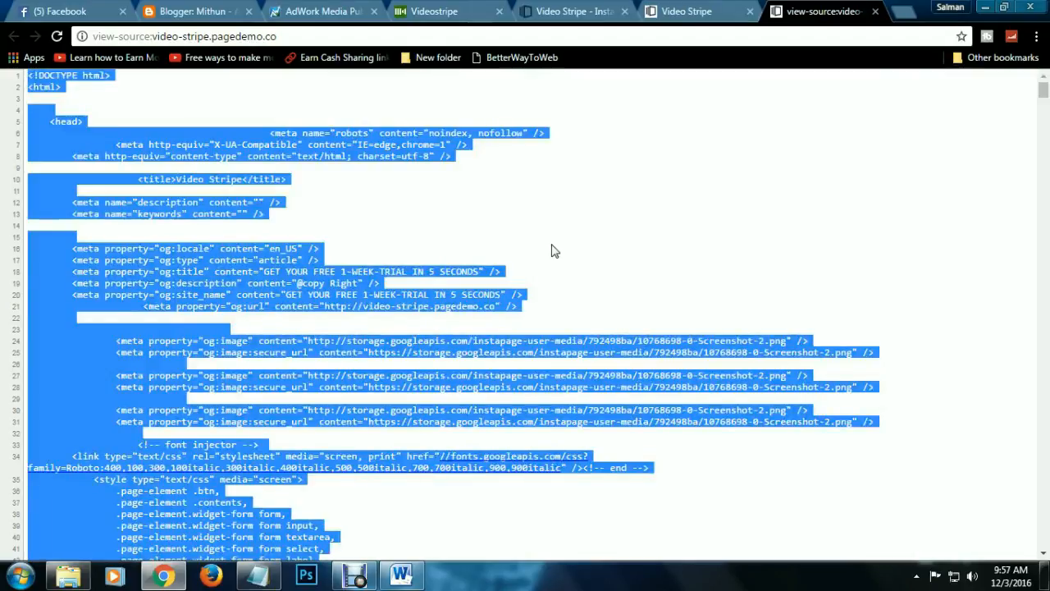
{"action": "left_click", "coordinate": [697, 13]}
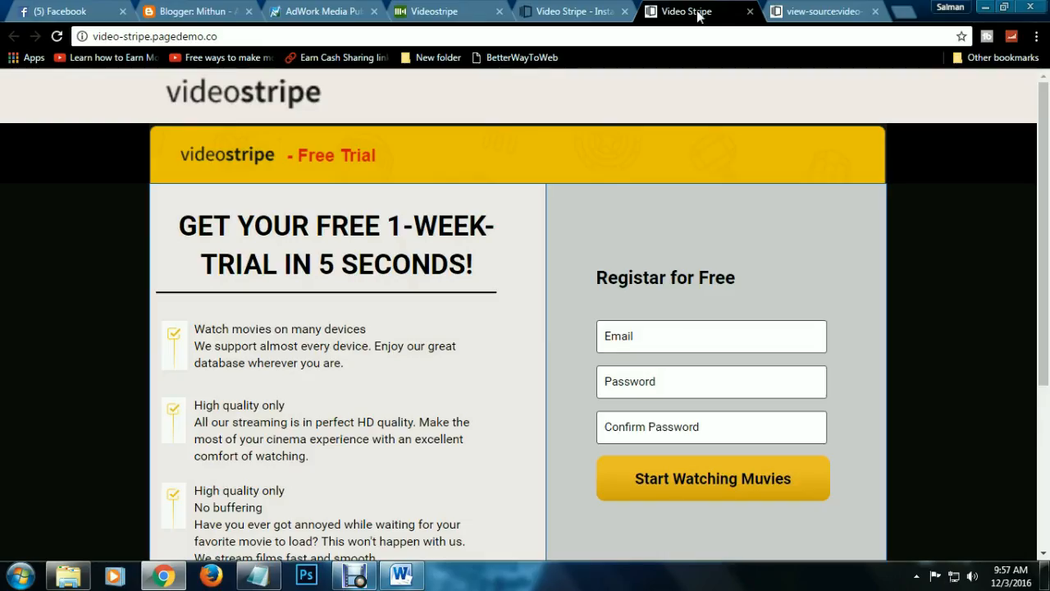
- Close the original Videostripe registration page
{"action": "left_click", "coordinate": [575, 11]}
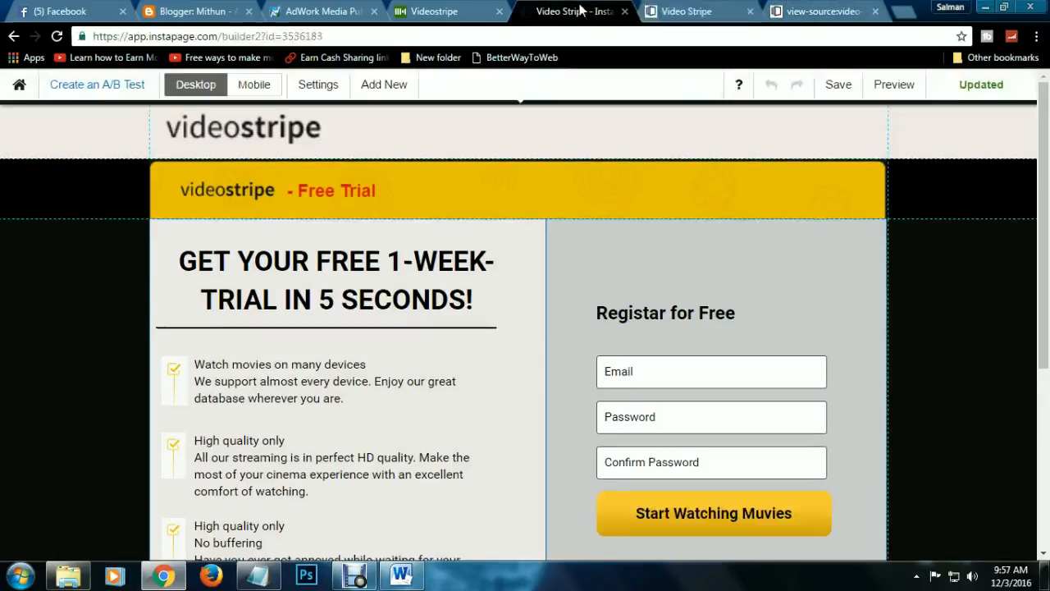
{"action": "left_click", "coordinate": [454, 12]}
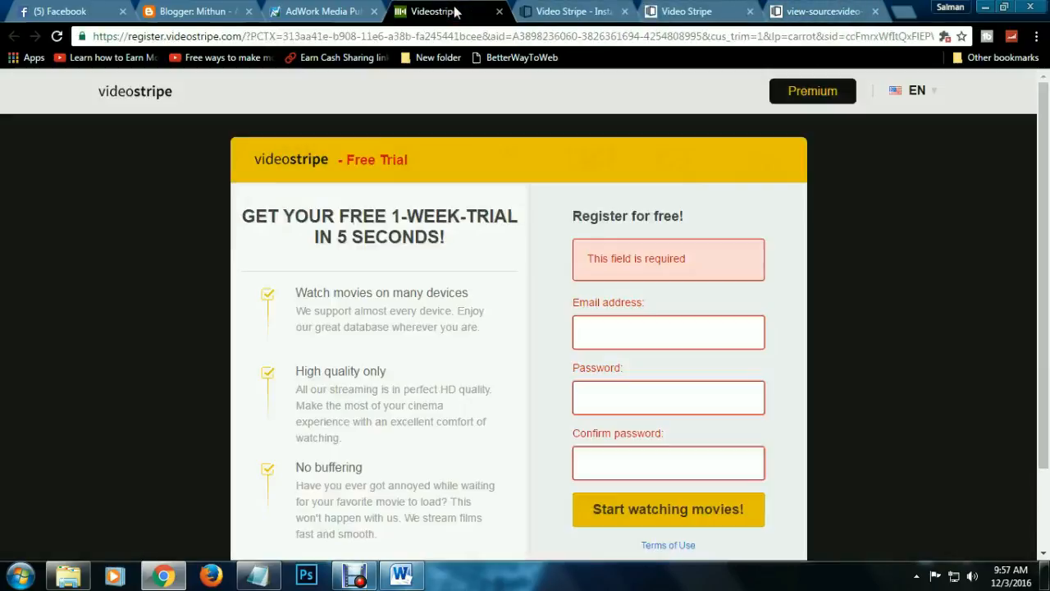
{"action": "left_click", "coordinate": [499, 14]}
{"action": "left_click", "coordinate": [587, 123]}
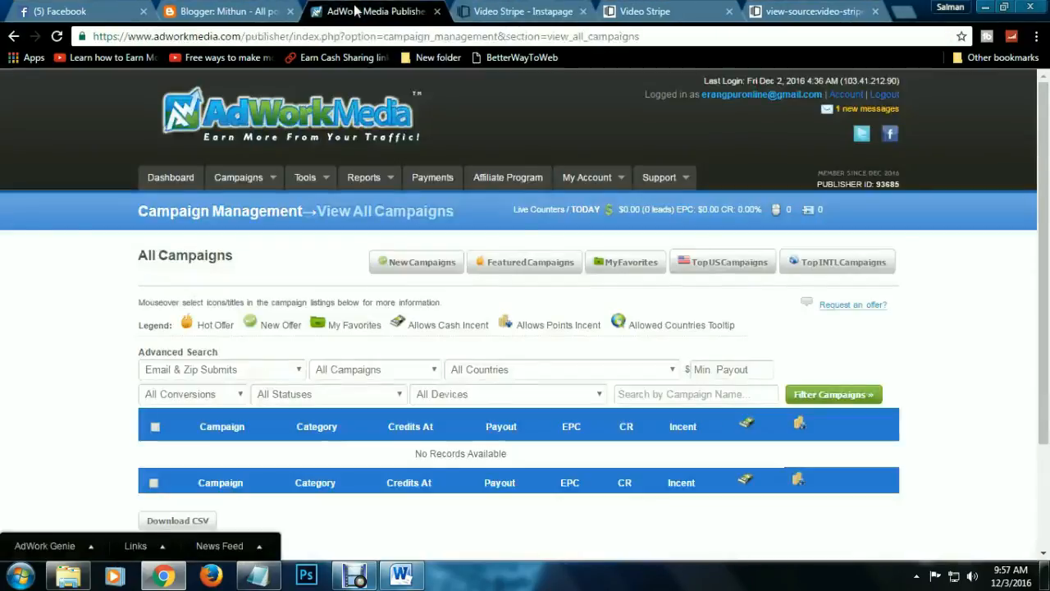
{"action": "left_click", "coordinate": [352, 12]}
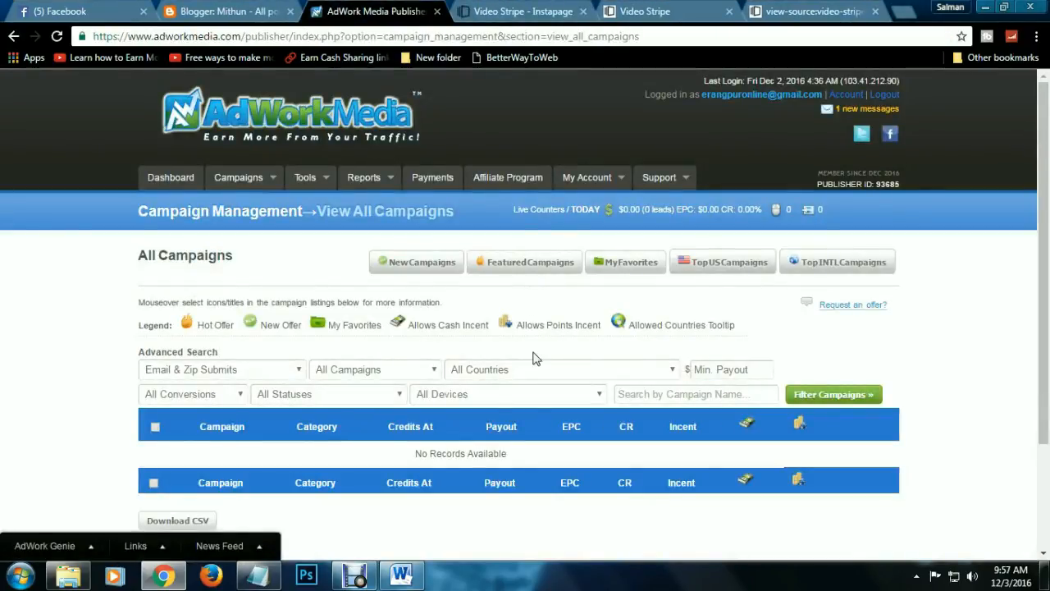
- Switch to Blogger and start a new blog titled "Video Stripe"
{"action": "left_click", "coordinate": [248, 10]}
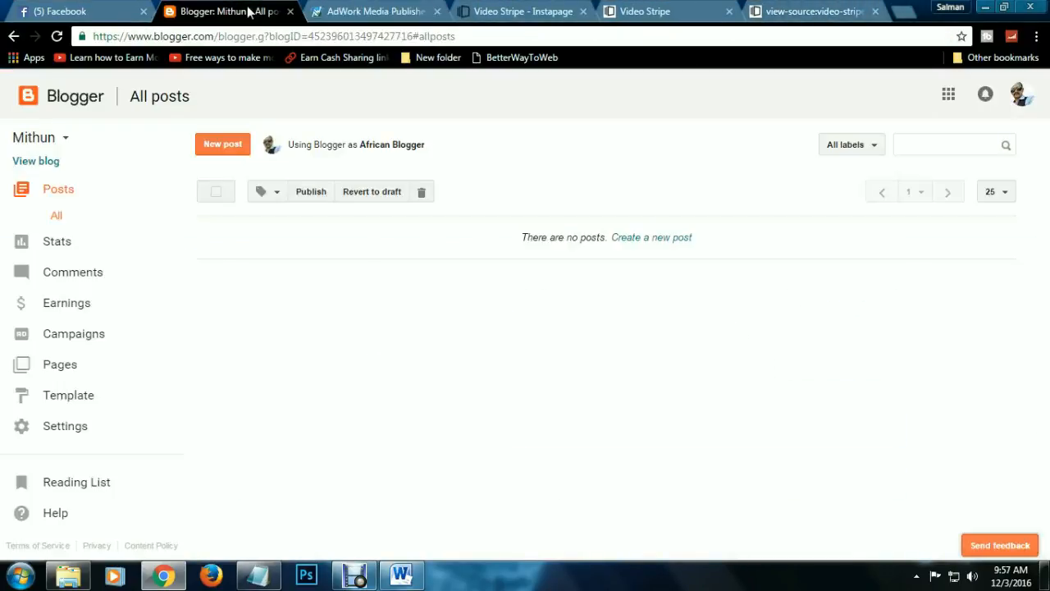
{"action": "left_click", "coordinate": [64, 140]}
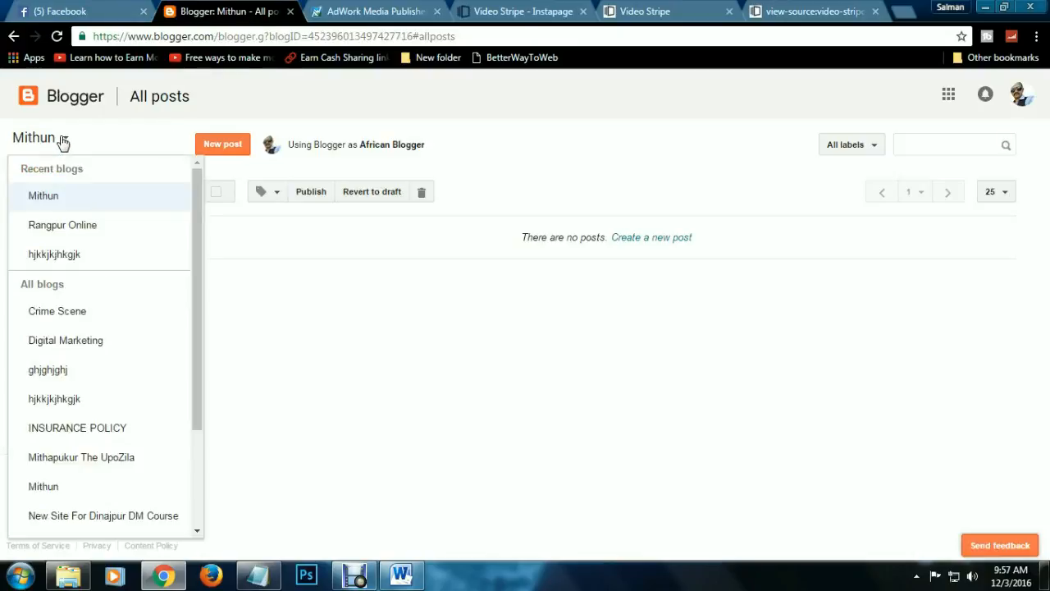
{"action": "scroll", "coordinate": [119, 443], "scroll_direction": "down", "scroll_amount": 2}
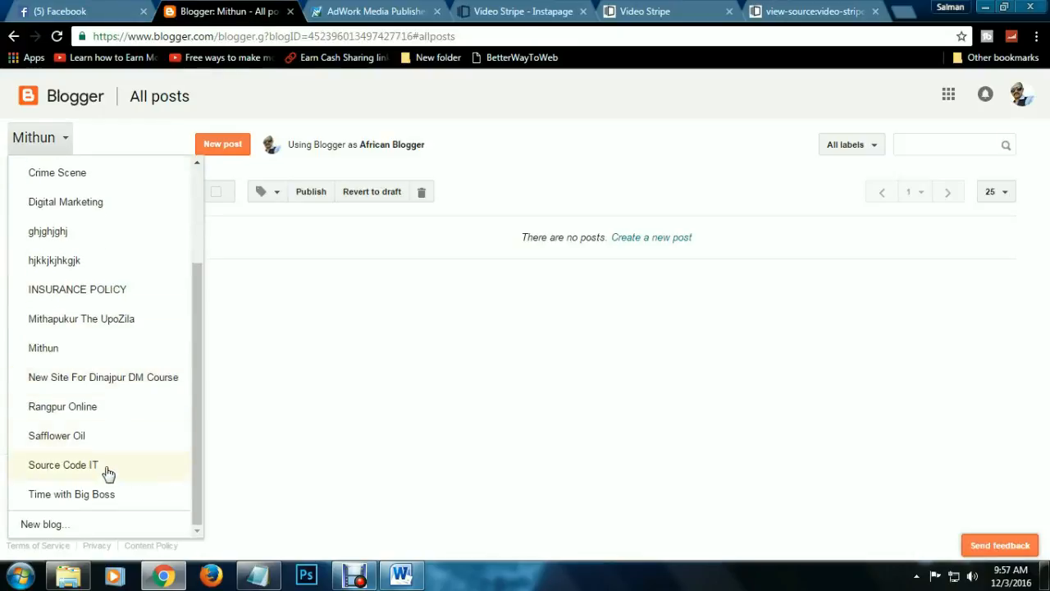
{"action": "left_click", "coordinate": [82, 526]}
{"action": "left_click", "coordinate": [507, 168]}
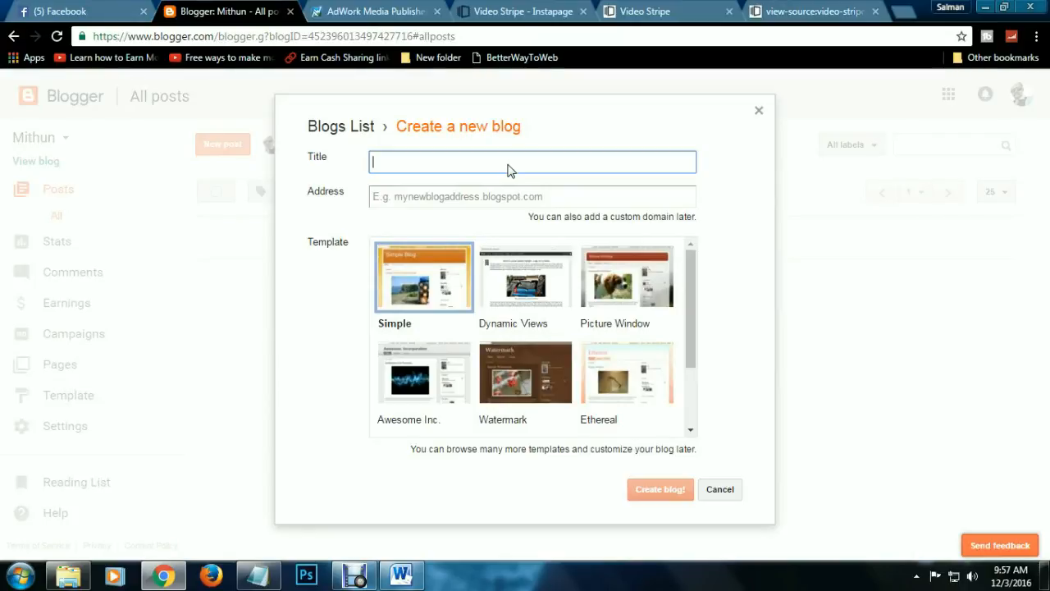
{"action": "type", "text": "Video Stripe"}
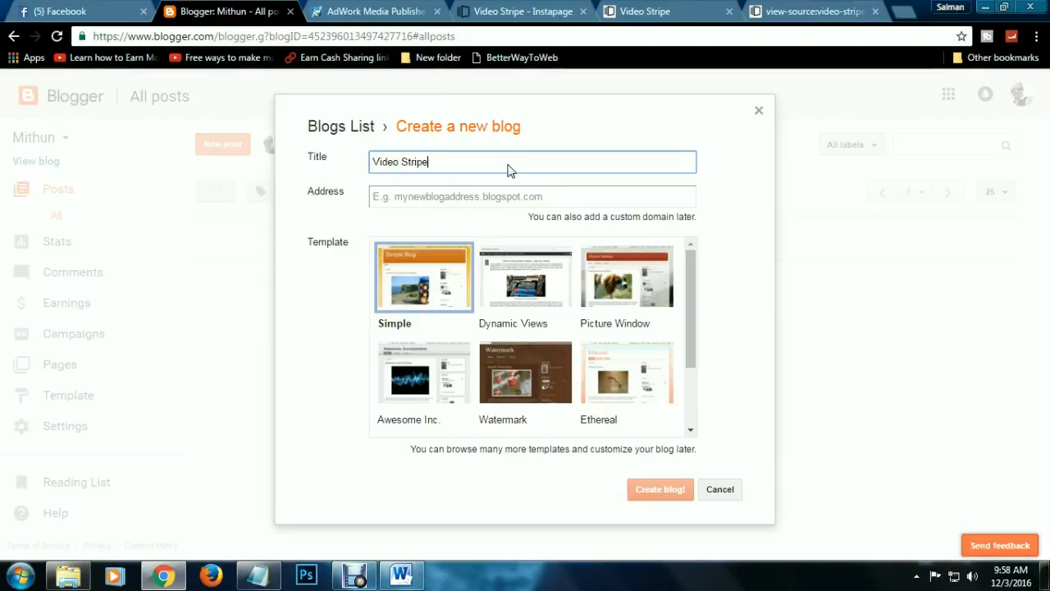
- Try the address video-stripe.blogspot.com for the new blog
{"action": "left_click", "coordinate": [532, 195]}
{"action": "type", "text": "vi"}
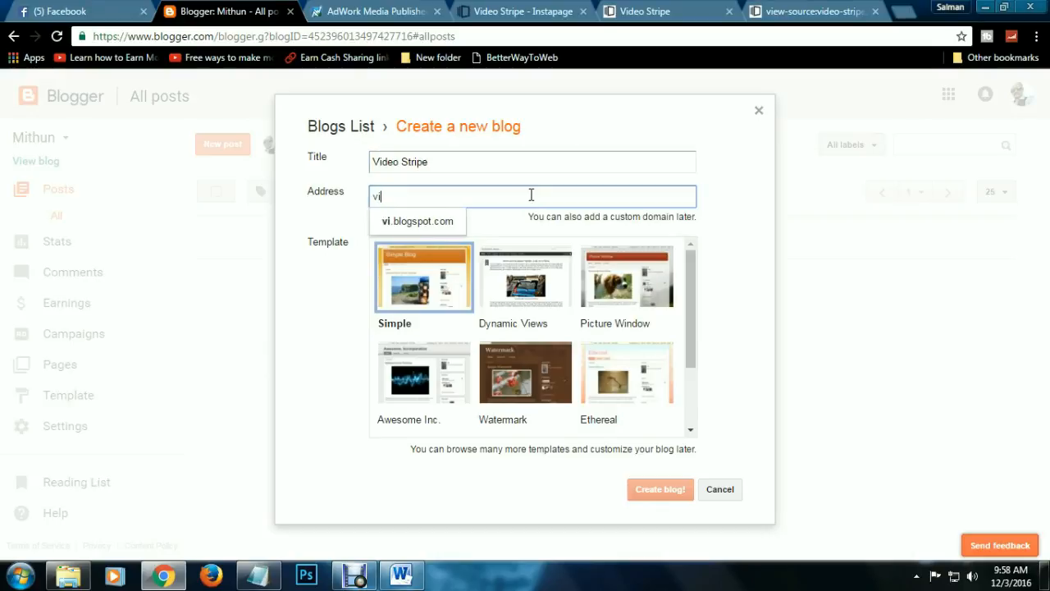
{"action": "type", "text": "deo-stripe"}
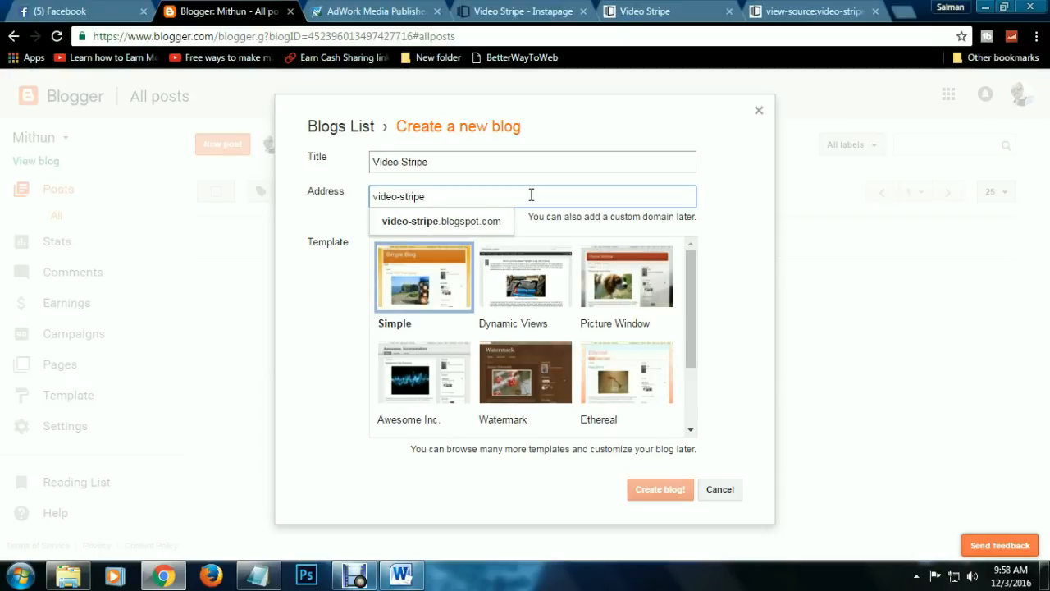
{"action": "left_click", "coordinate": [476, 223]}
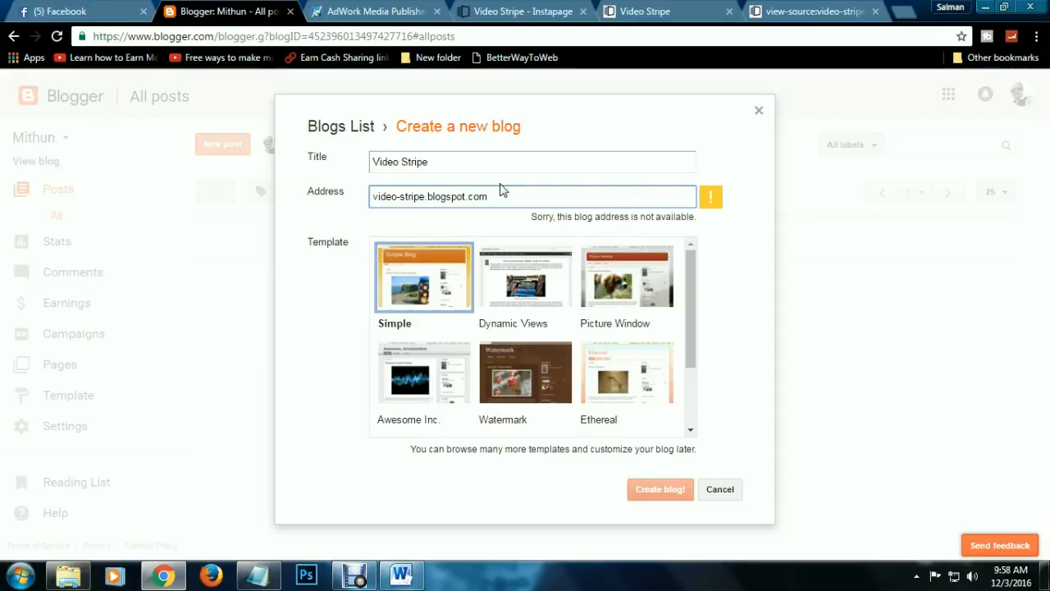
- Set the new blog's address to video-stripe-updated.blogspot.com and create the blog
{"action": "type", "text": "-upd"}
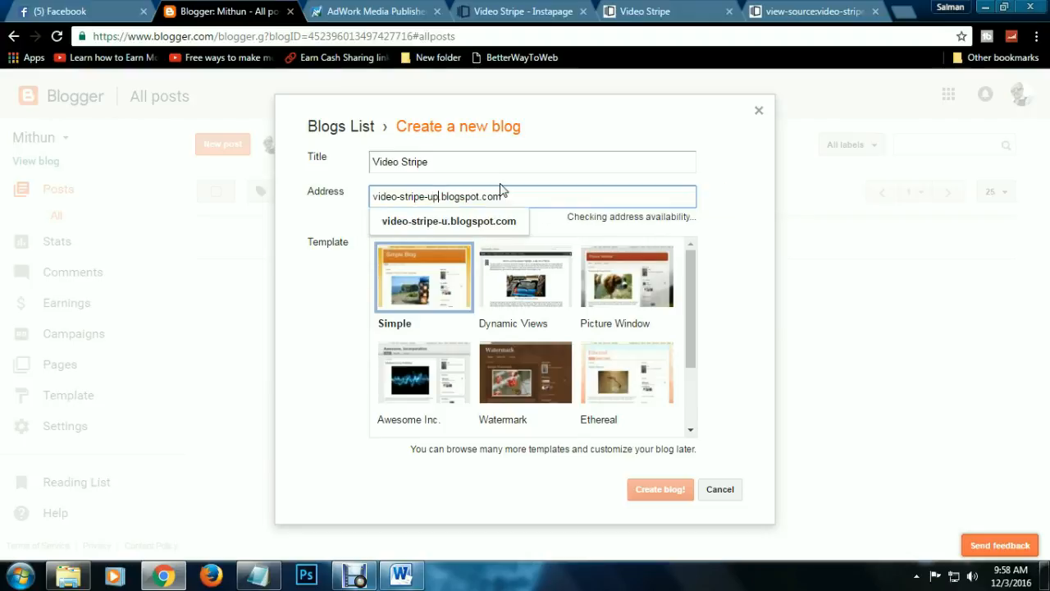
{"action": "type", "text": "ated"}
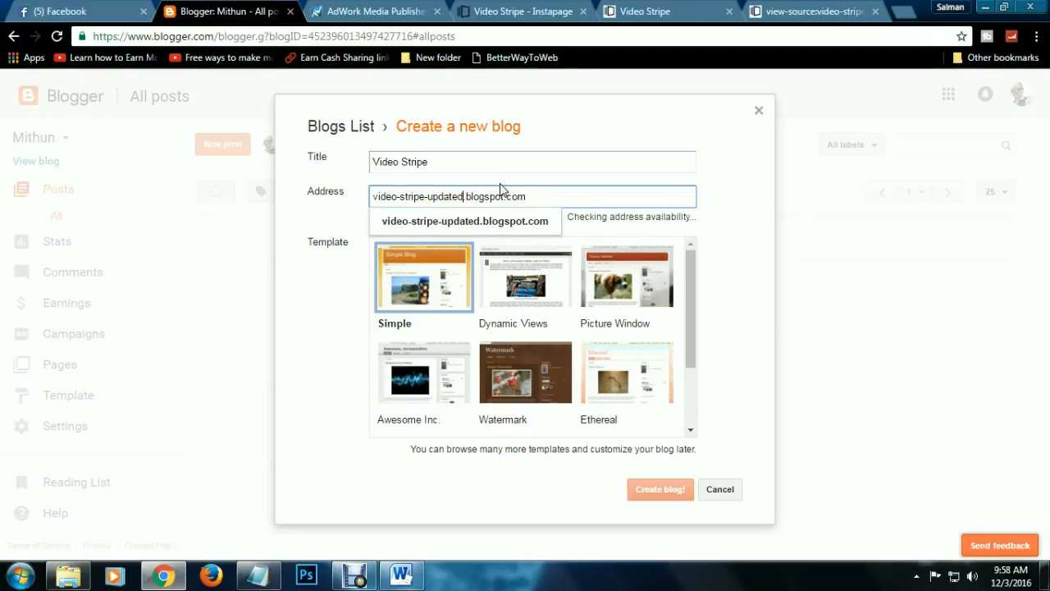
{"action": "left_click", "coordinate": [509, 224]}
{"action": "left_click", "coordinate": [662, 492]}
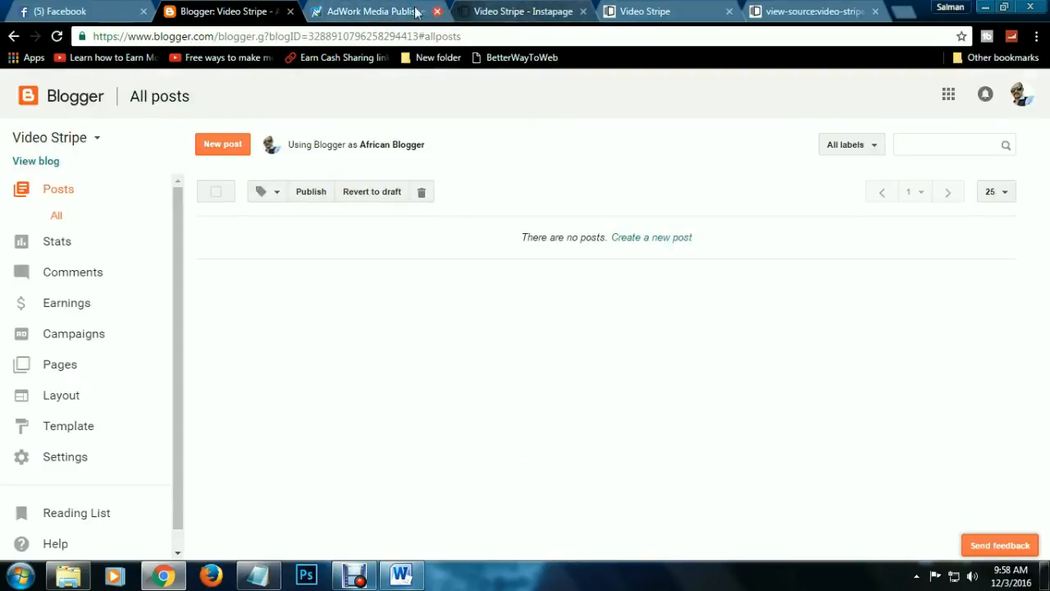
- Check the AdWork Media campaign list, then copy the AdWork Media campaign link from the Notepad notes
{"action": "left_click", "coordinate": [389, 11]}
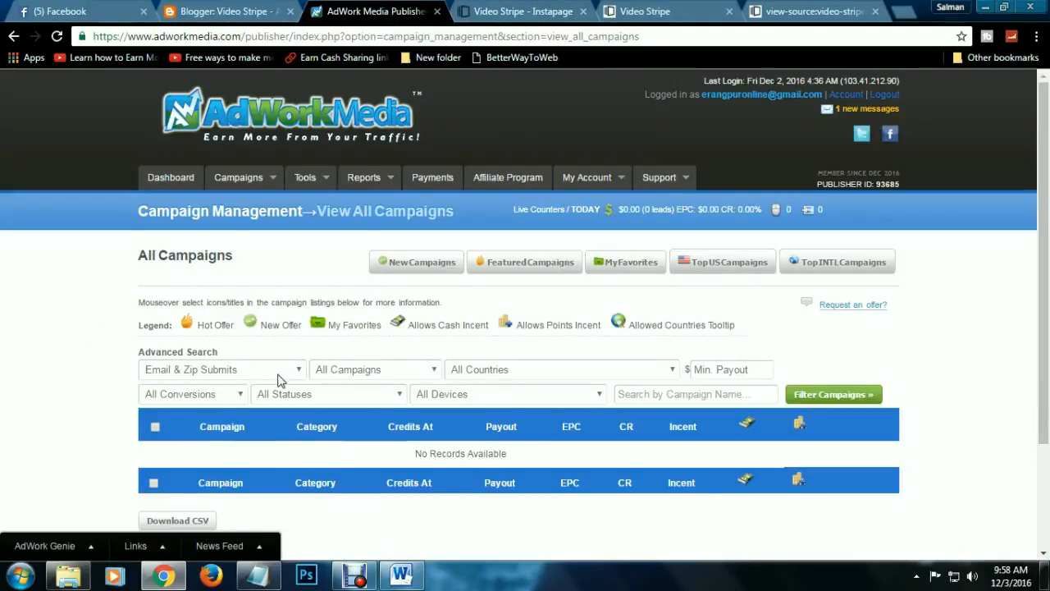
{"action": "scroll", "coordinate": [473, 500], "scroll_direction": "down", "scroll_amount": 3}
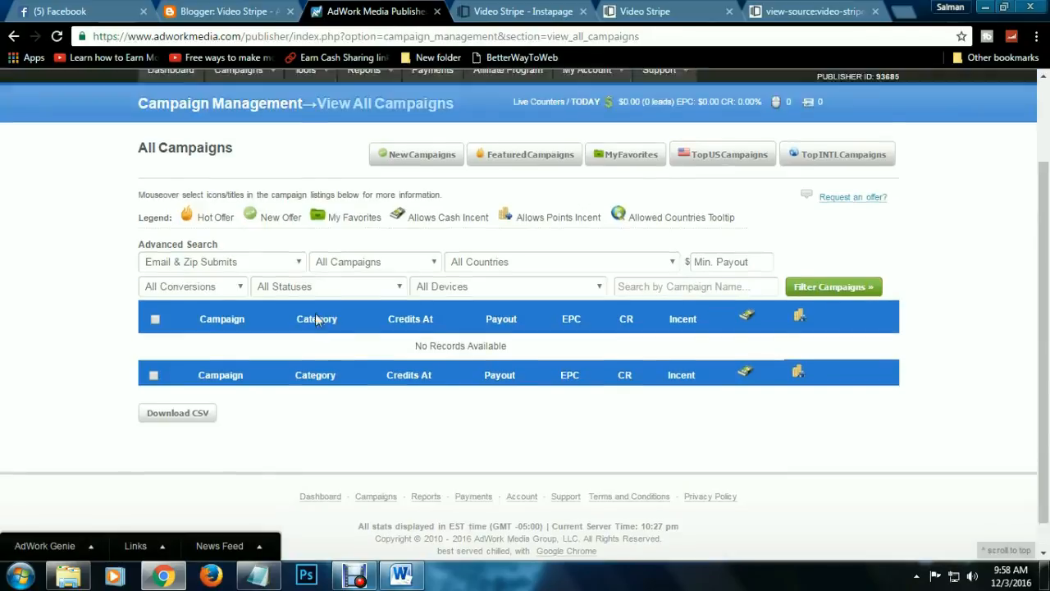
{"action": "scroll", "coordinate": [316, 319], "scroll_direction": "up", "scroll_amount": 3}
{"action": "left_click", "coordinate": [258, 575]}
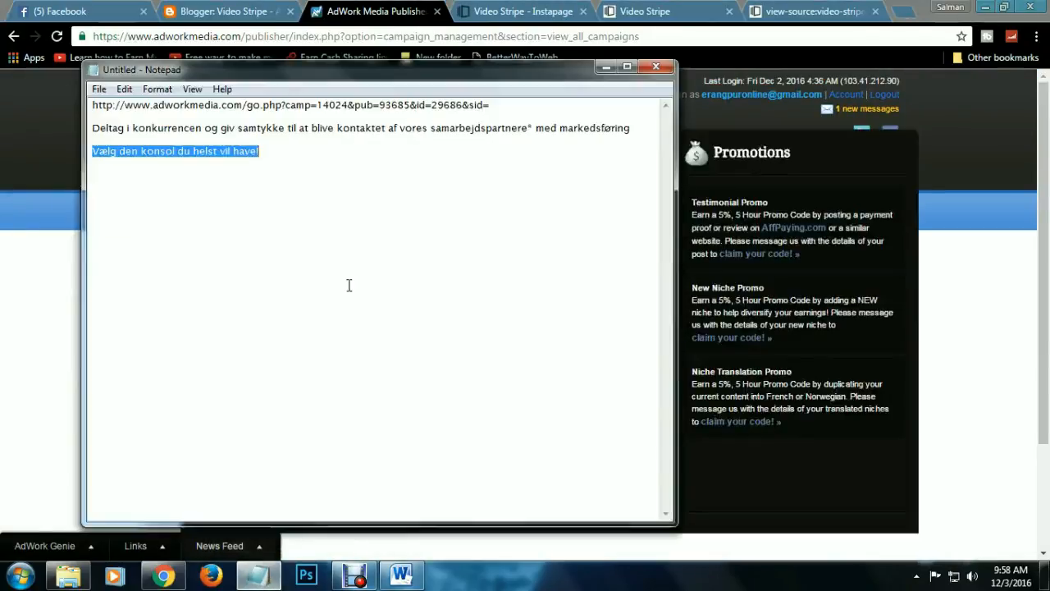
{"action": "left_click_drag", "start_coordinate": [498, 105], "coordinate": [87, 105]}
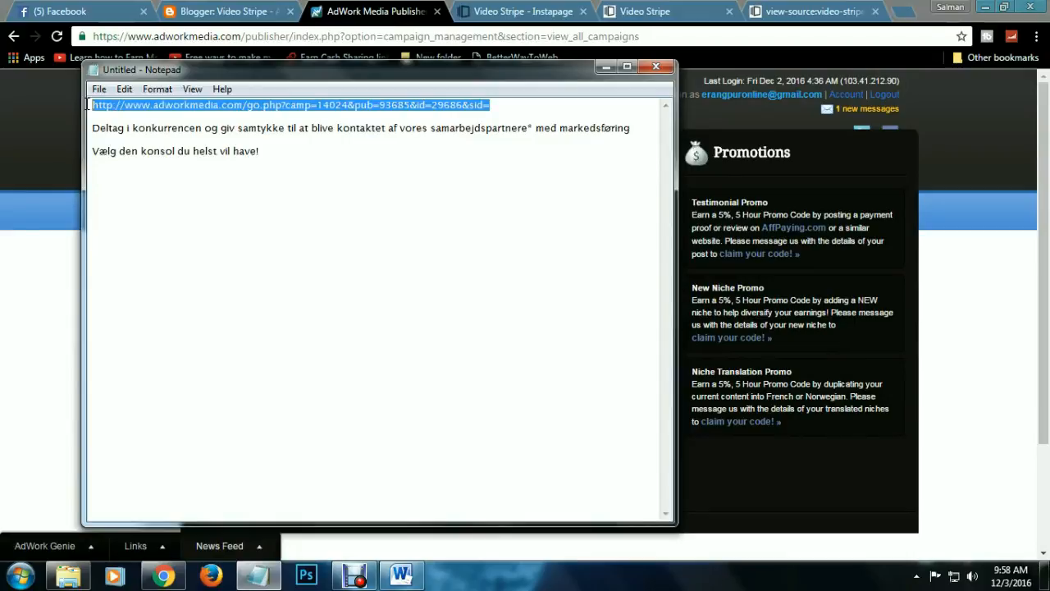
{"action": "right_click", "coordinate": [166, 105]}
{"action": "left_click", "coordinate": [215, 159]}
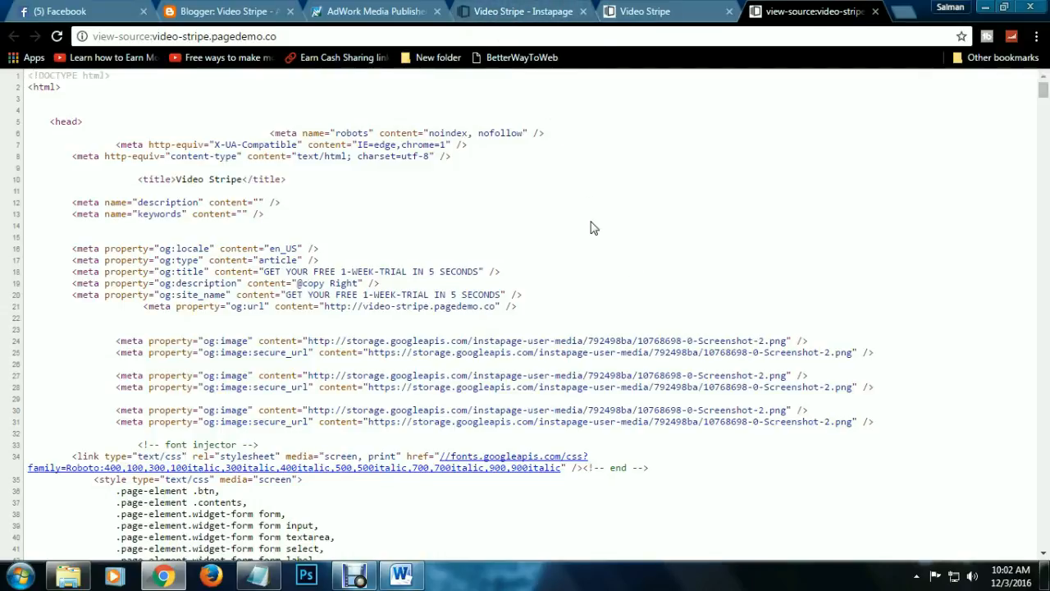
- Reopen the source code of the published video-stripe.pagedemo.co page and copy all of it
{"action": "left_click", "coordinate": [648, 12]}
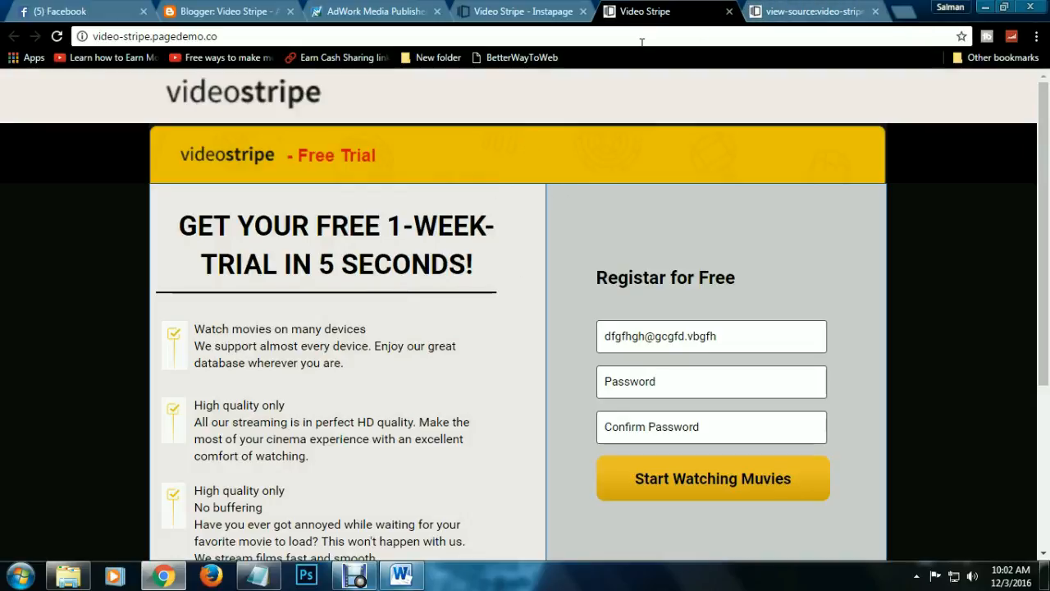
{"action": "key", "text": "ctrl+u"}
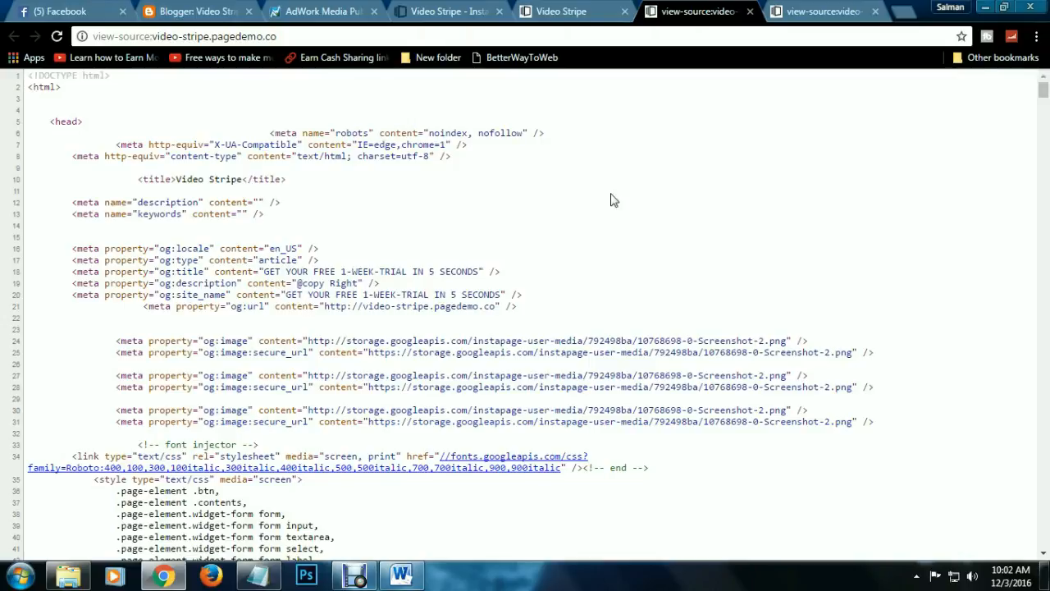
{"action": "key", "text": "ctrl+a"}
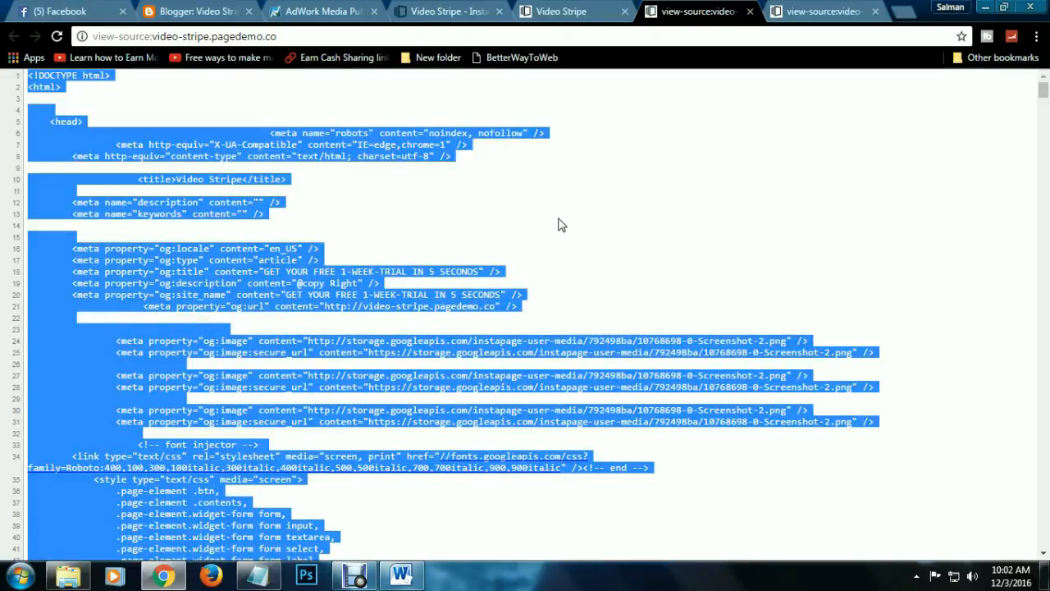
{"action": "right_click", "coordinate": [460, 213]}
{"action": "left_click", "coordinate": [492, 227]}
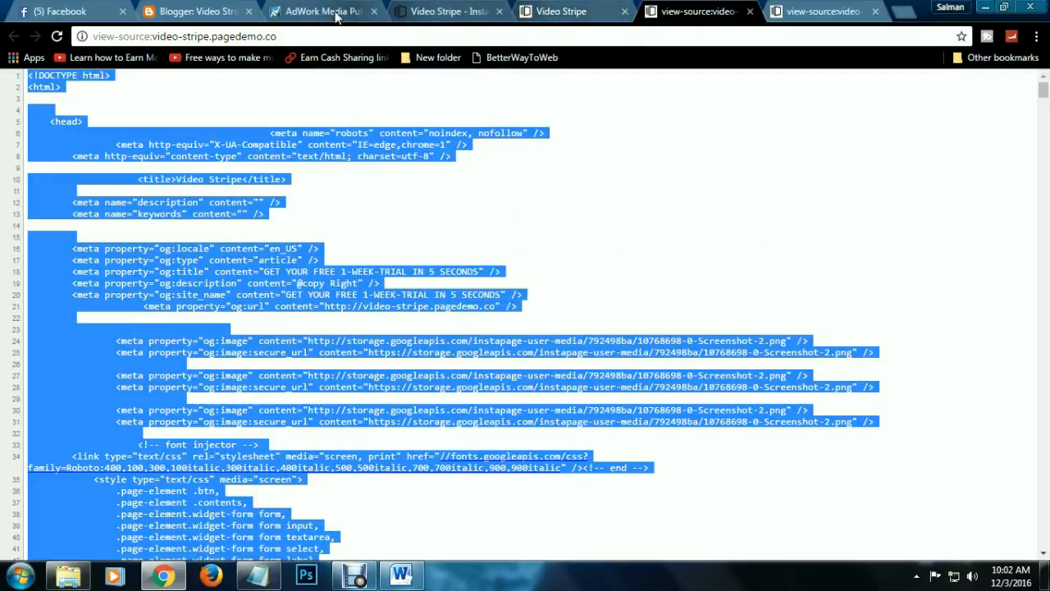
- Switch to Blogger and revert the Video Stripe blog to the classic template
{"action": "left_click", "coordinate": [205, 12]}
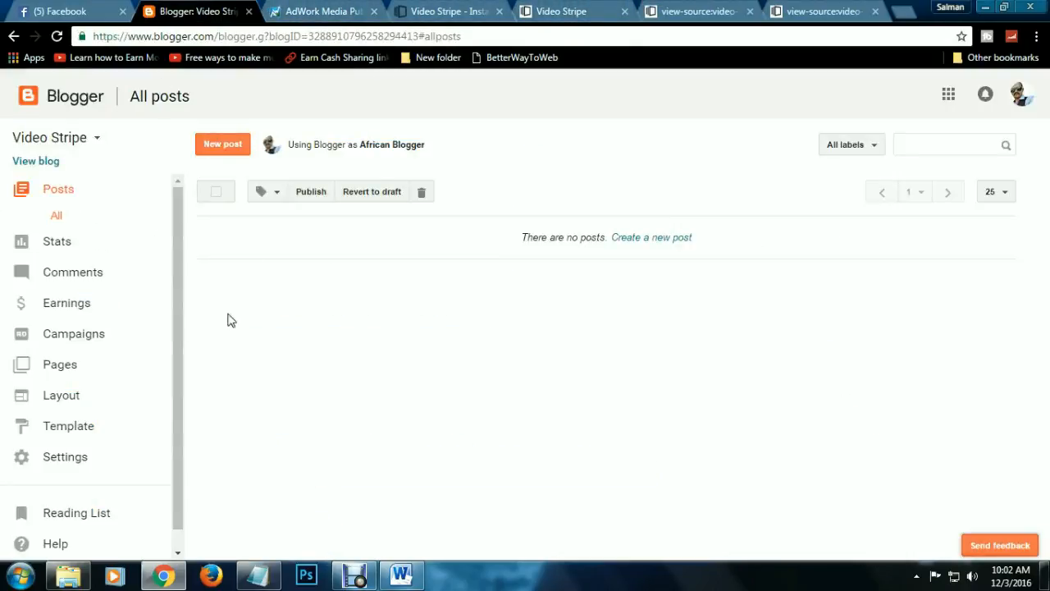
{"action": "left_click", "coordinate": [88, 433]}
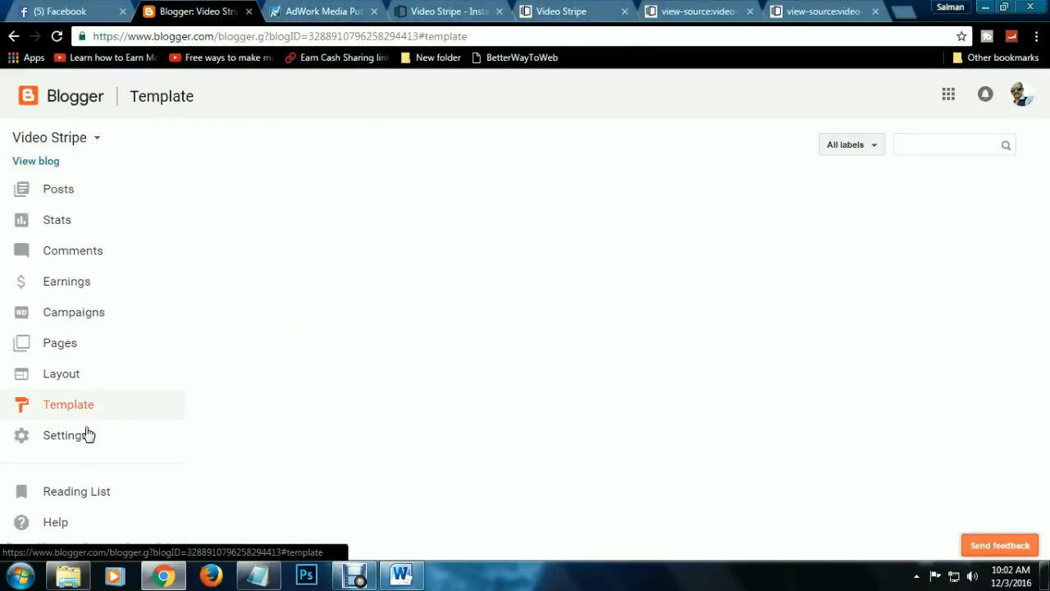
{"action": "scroll", "coordinate": [382, 316], "scroll_direction": "down", "scroll_amount": 8}
{"action": "scroll", "coordinate": [386, 326], "scroll_direction": "down", "scroll_amount": 6}
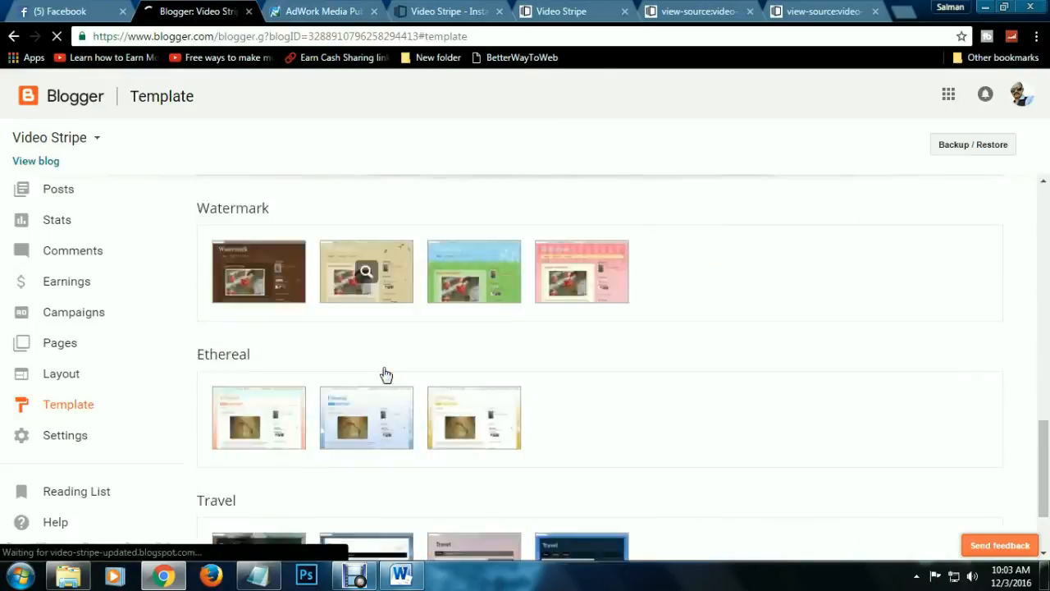
{"action": "left_click", "coordinate": [246, 522]}
{"action": "scroll", "coordinate": [251, 526], "scroll_direction": "down", "scroll_amount": 1}
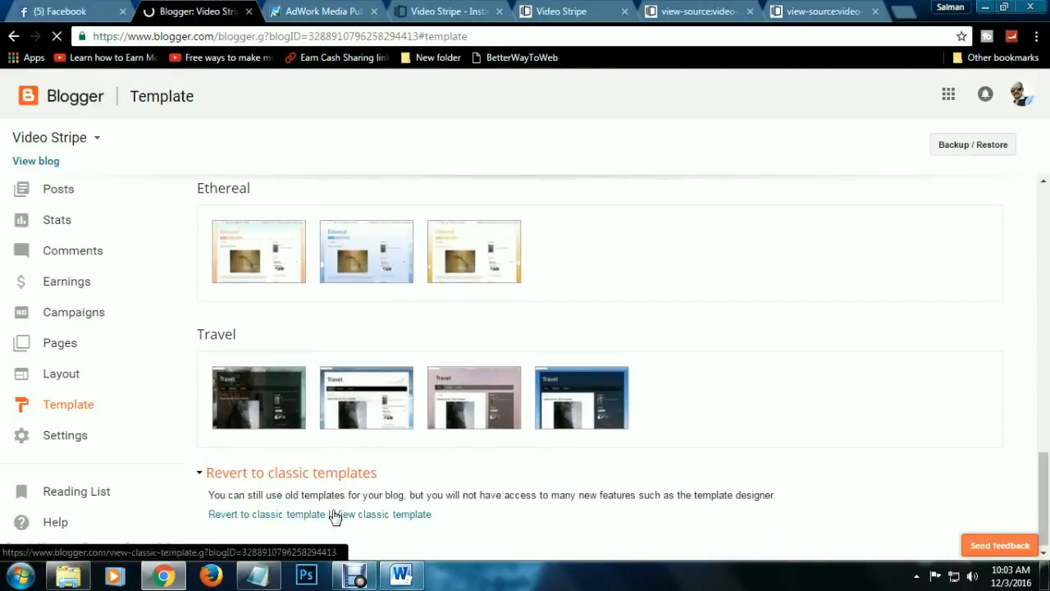
{"action": "left_click", "coordinate": [263, 509]}
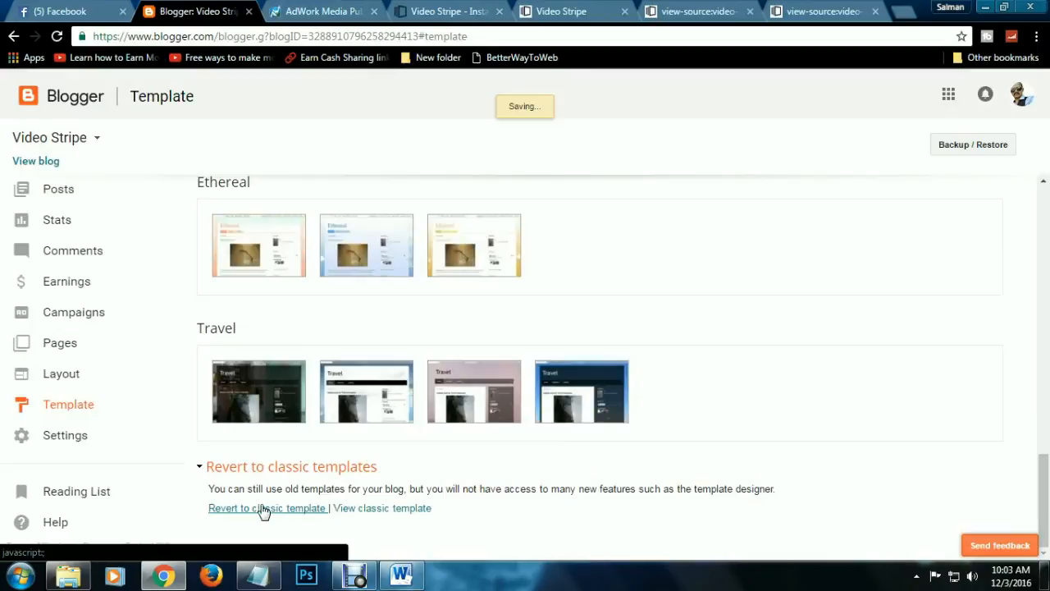
- Replace the classic template's entire HTML with the copied page source, save the template and view the blog
{"action": "scroll", "coordinate": [402, 329], "scroll_direction": "down", "scroll_amount": 3}
{"action": "left_click", "coordinate": [326, 397]}
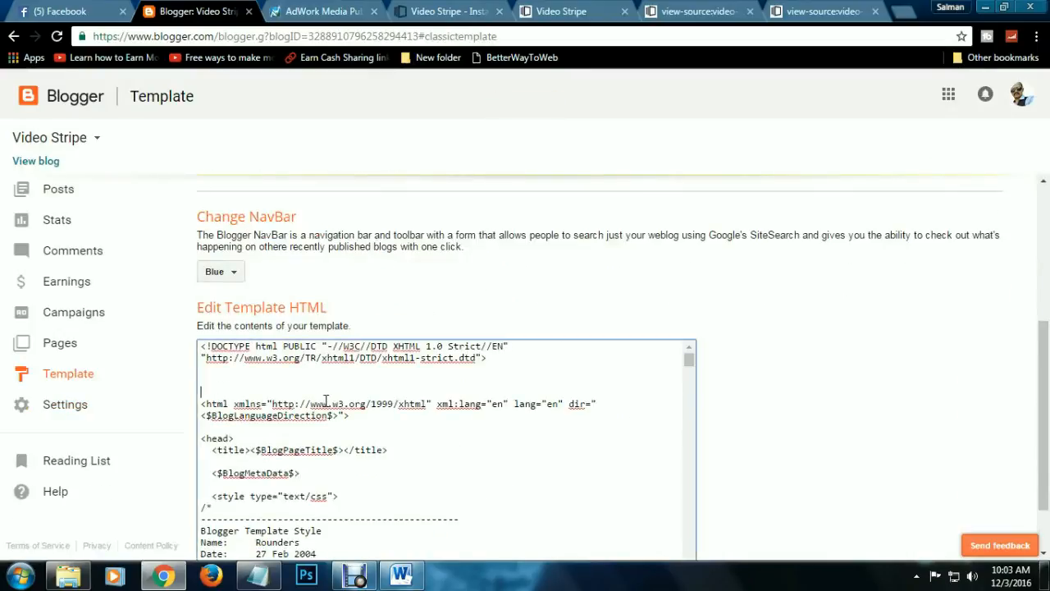
{"action": "scroll", "coordinate": [575, 361], "scroll_direction": "down", "scroll_amount": 1}
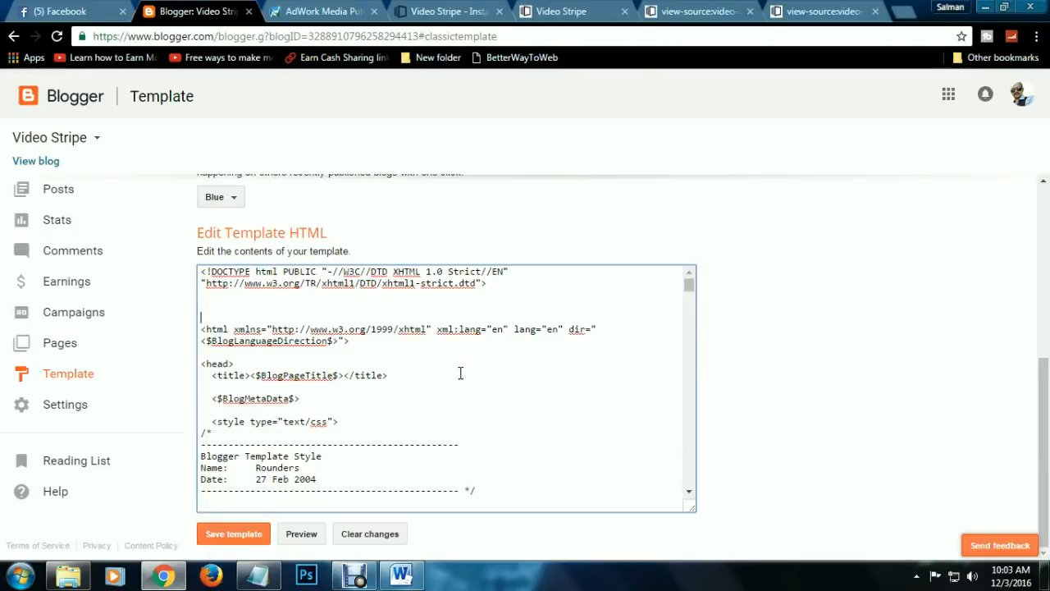
{"action": "key", "text": "ctrl+a"}
{"action": "key", "text": "BackSpace"}
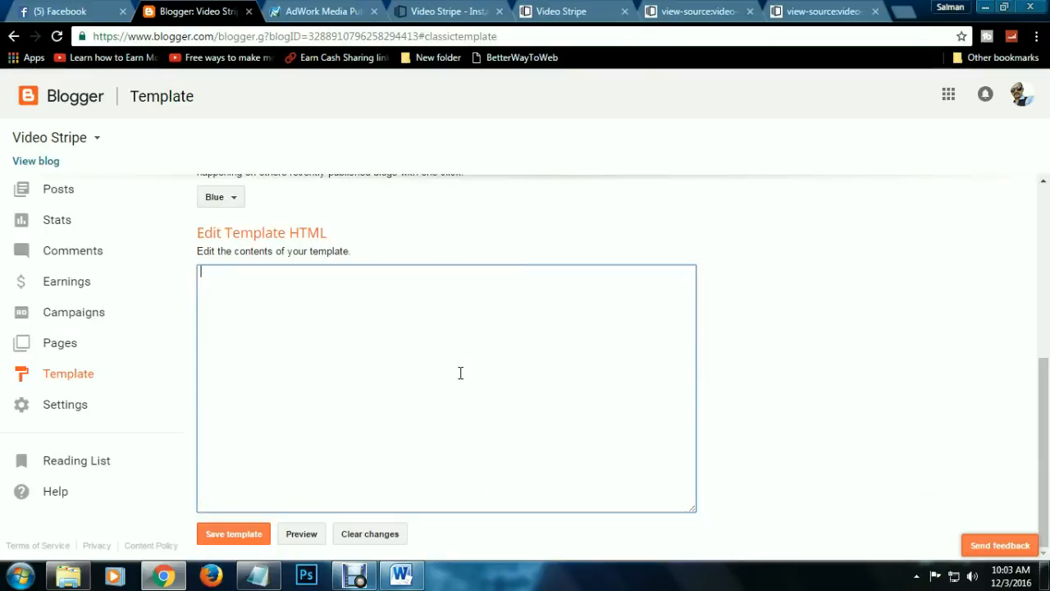
{"action": "key", "text": "ctrl+v"}
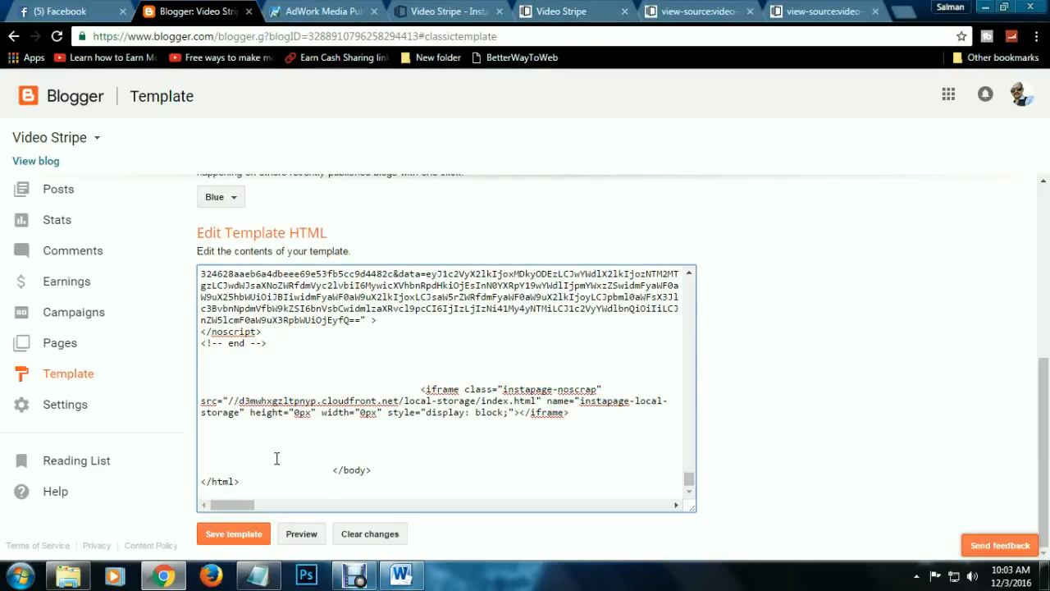
{"action": "left_click", "coordinate": [254, 542]}
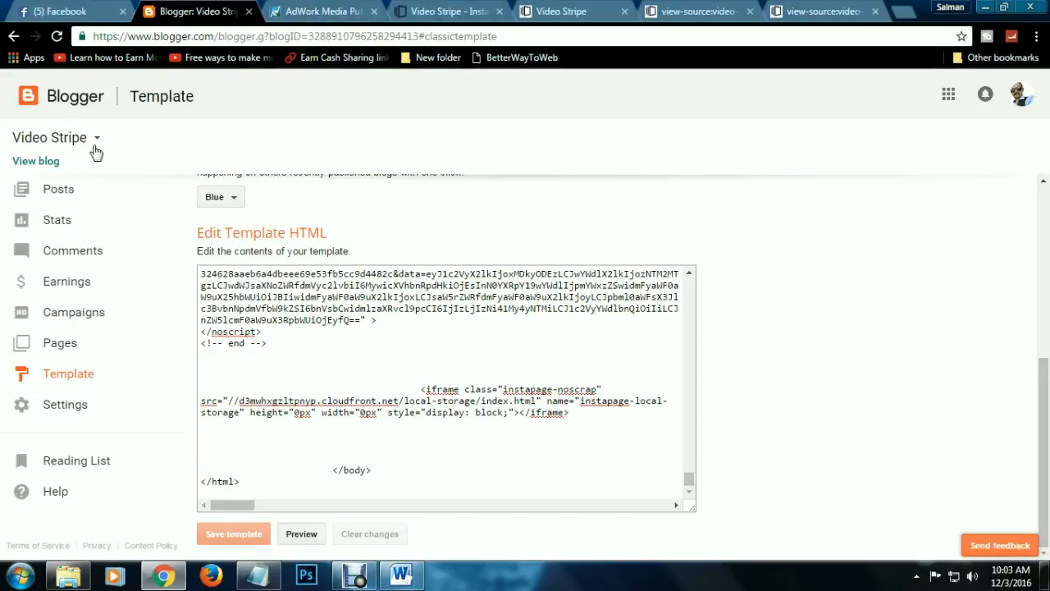
{"action": "left_click", "coordinate": [36, 162]}
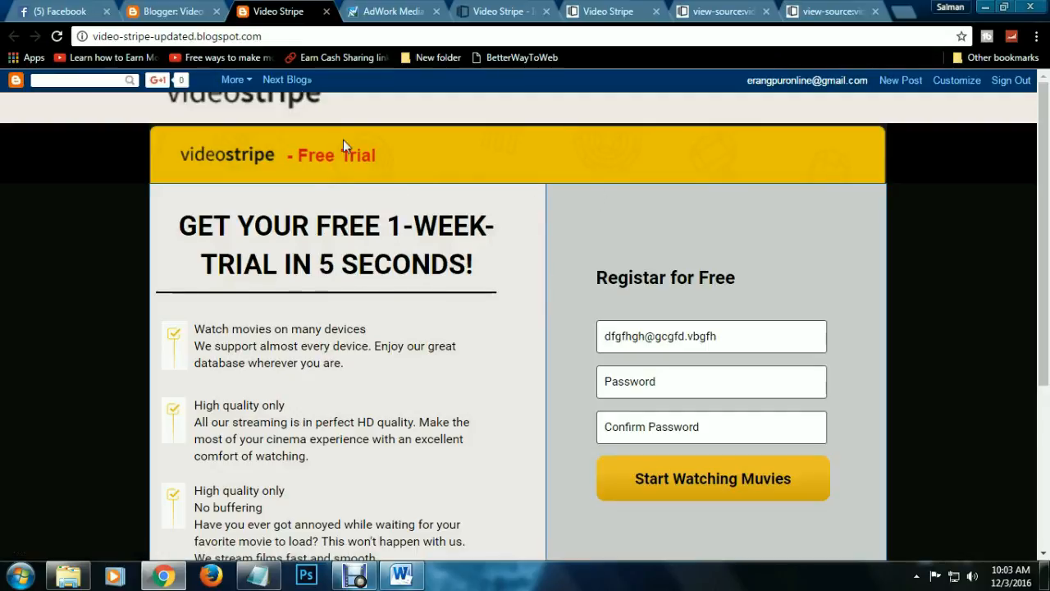
- Add an empty #navbar-iframe{} rule to the template's CSS, directly after the widget-headline h1–h6 font rule
{"action": "left_click", "coordinate": [181, 16]}
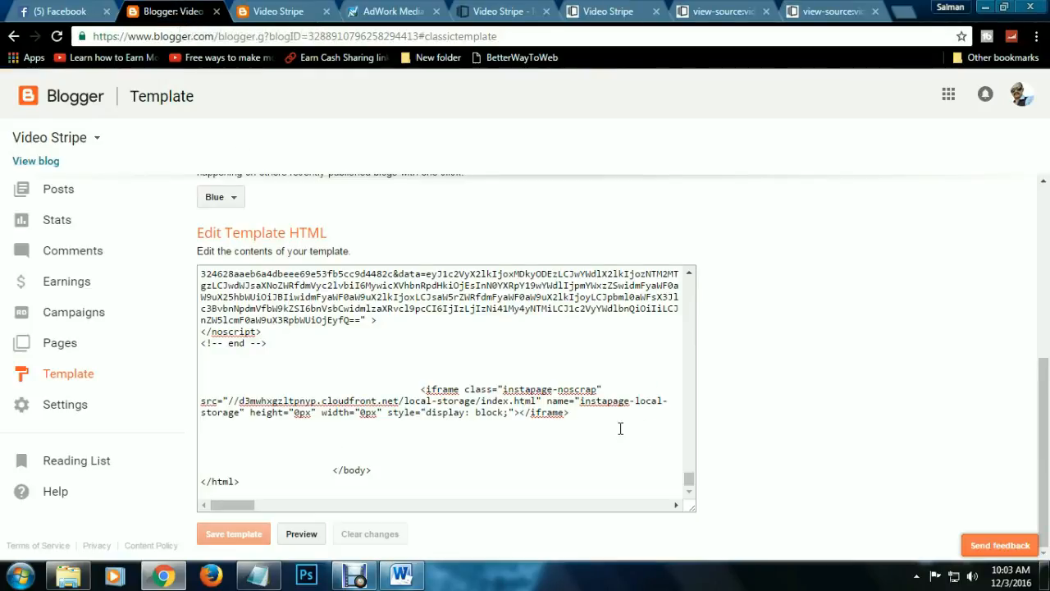
{"action": "left_click_drag", "start_coordinate": [692, 482], "coordinate": [692, 283]}
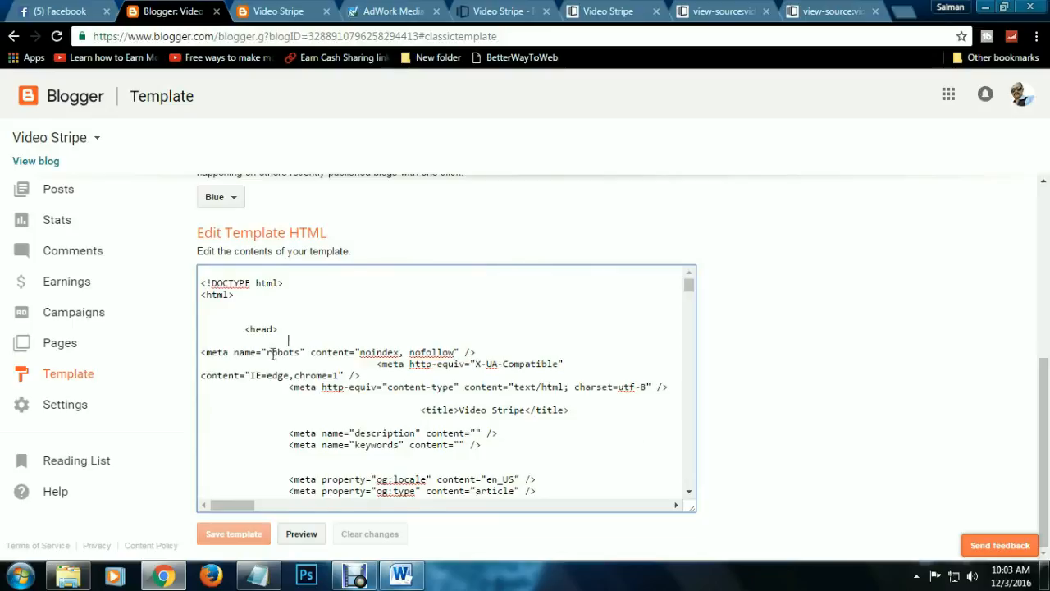
{"action": "scroll", "coordinate": [273, 358], "scroll_direction": "down", "scroll_amount": 10}
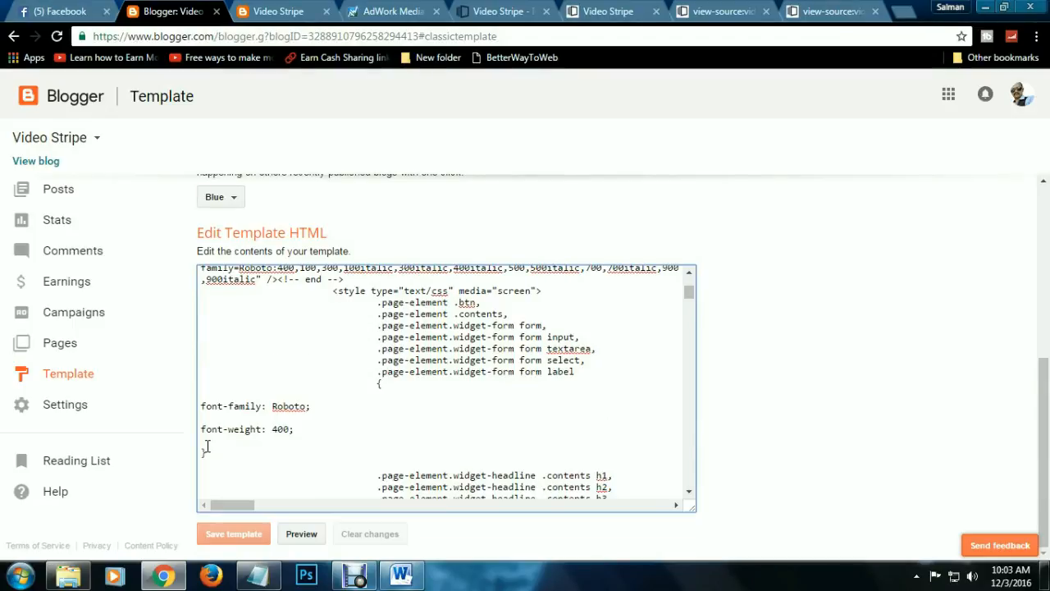
{"action": "scroll", "coordinate": [215, 444], "scroll_direction": "down", "scroll_amount": 2}
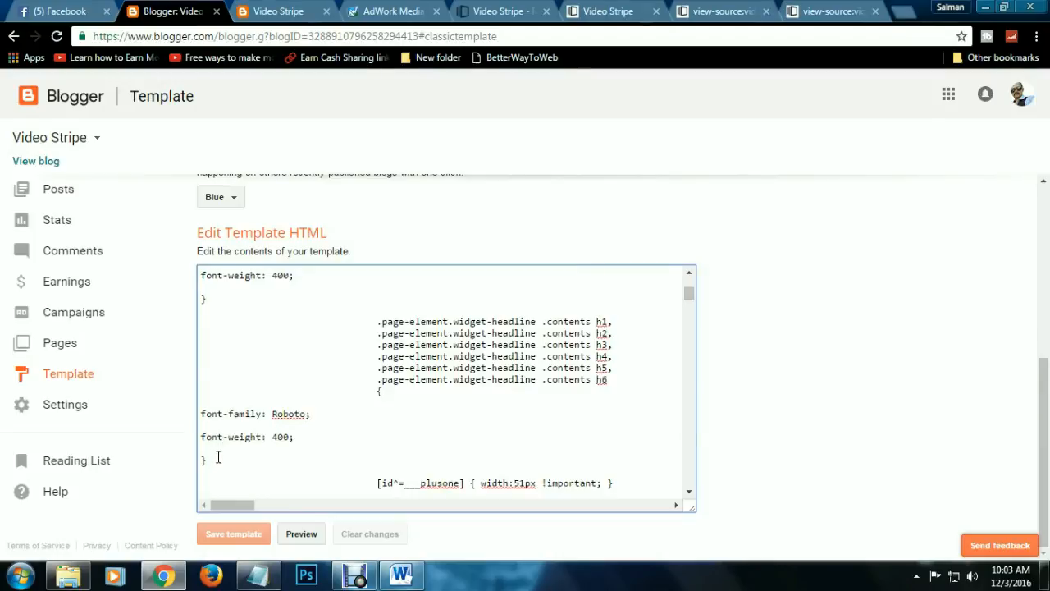
{"action": "key", "text": "Return"}
{"action": "key", "text": "Return"}
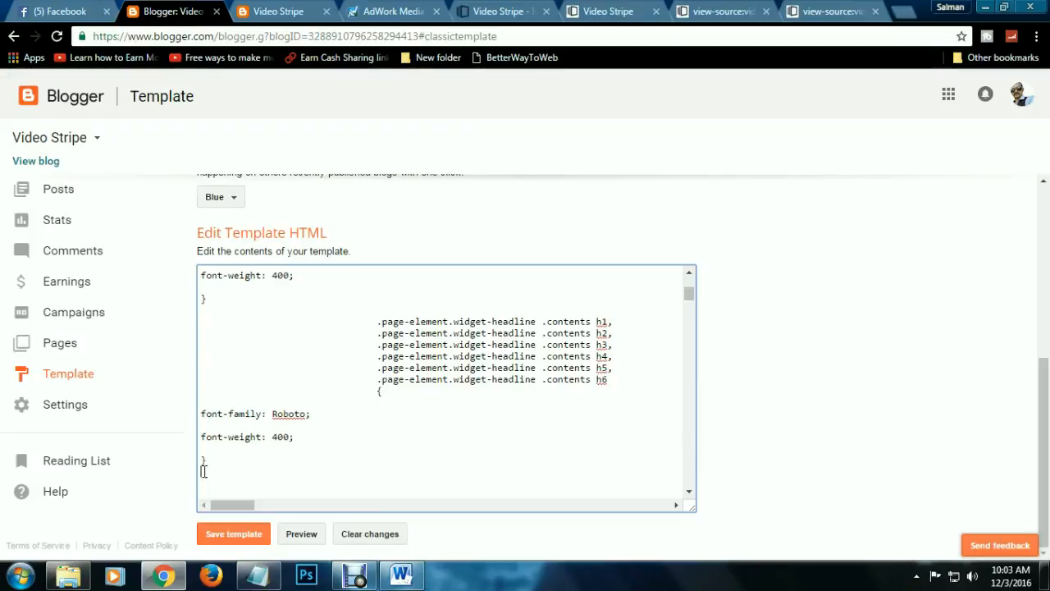
{"action": "scroll", "coordinate": [204, 471], "scroll_direction": "down", "scroll_amount": 1}
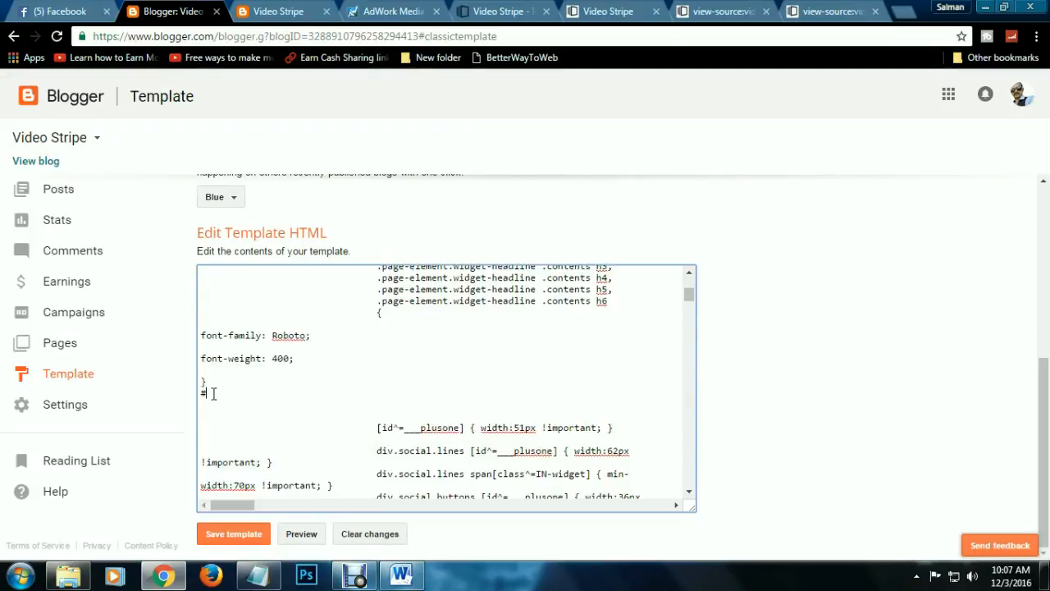
{"action": "left_click_drag", "start_coordinate": [204, 396], "coordinate": [200, 398]}
{"action": "left_click", "coordinate": [245, 398]}
{"action": "type", "text": "navbar-iframe{}"}
{"action": "key", "text": "Return"}
{"action": "key", "text": "Return"}
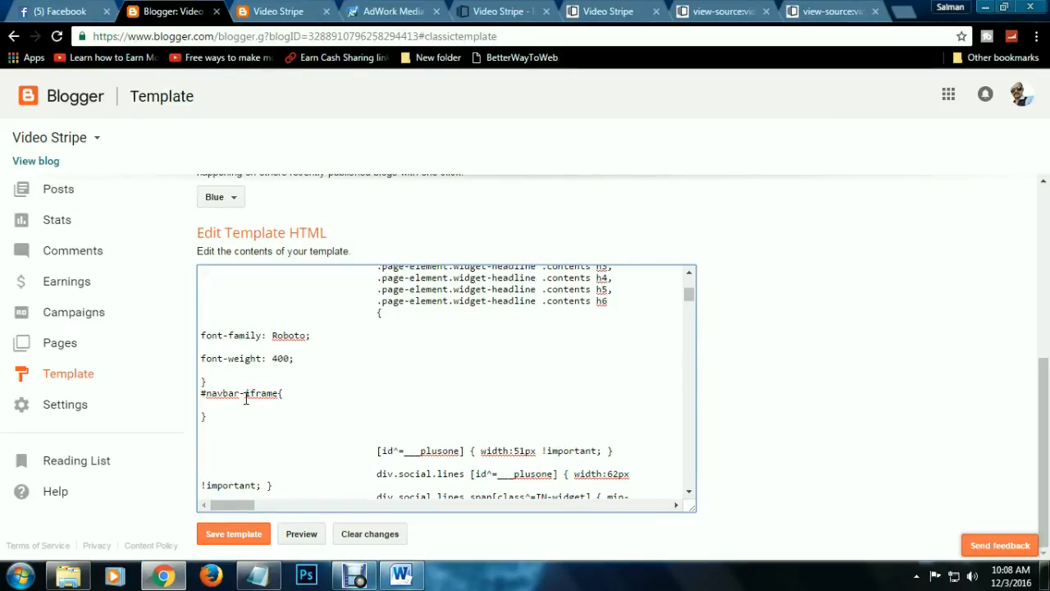
- Enter display:none!important; inside the #navbar-iframe rule and save the template
{"action": "type", "text": "display:none!"}
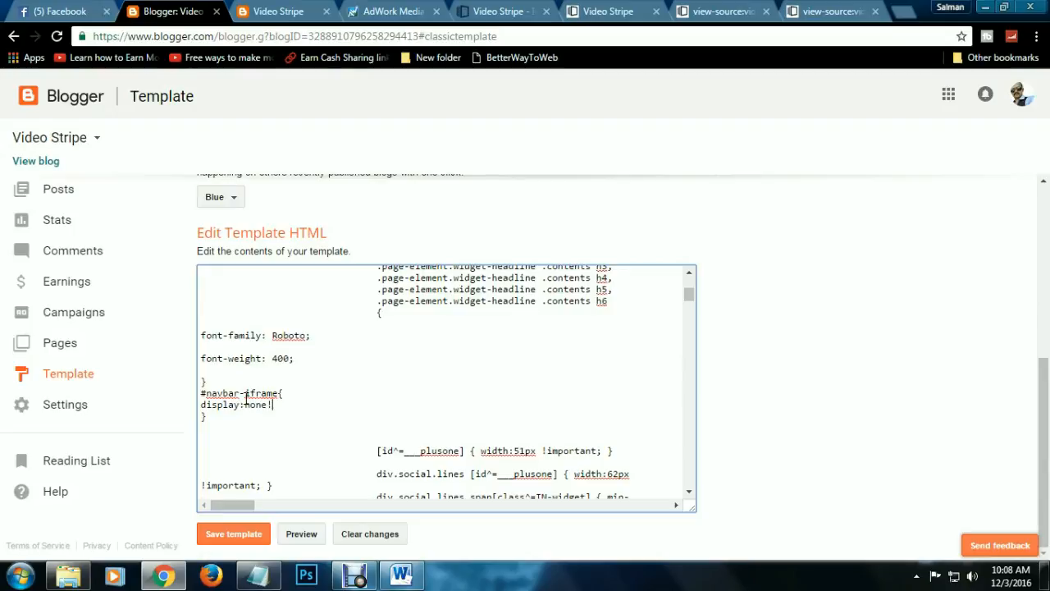
{"action": "type", "text": "important;"}
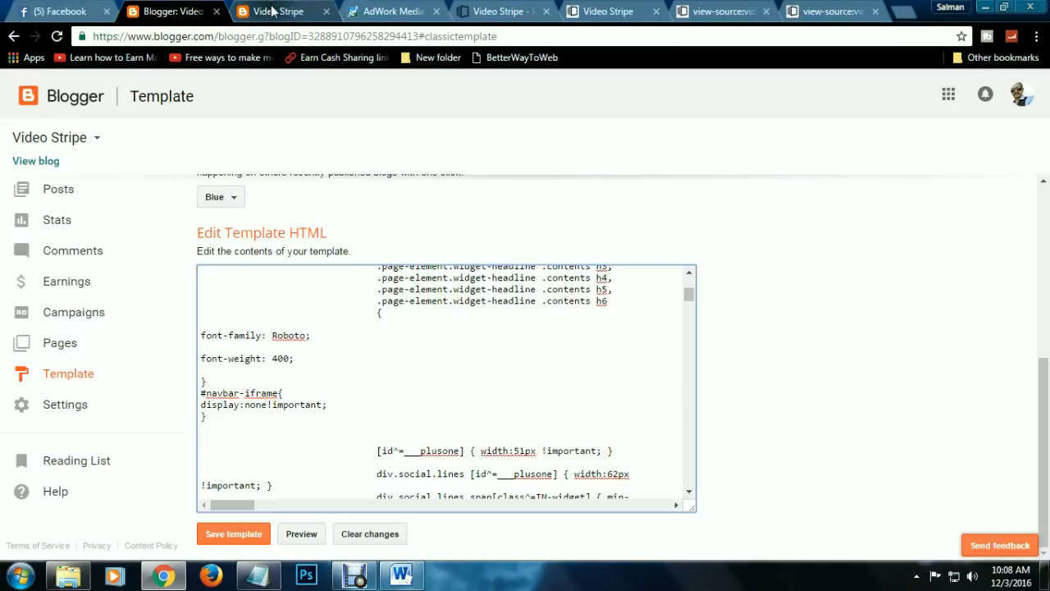
{"action": "left_click", "coordinate": [259, 535]}
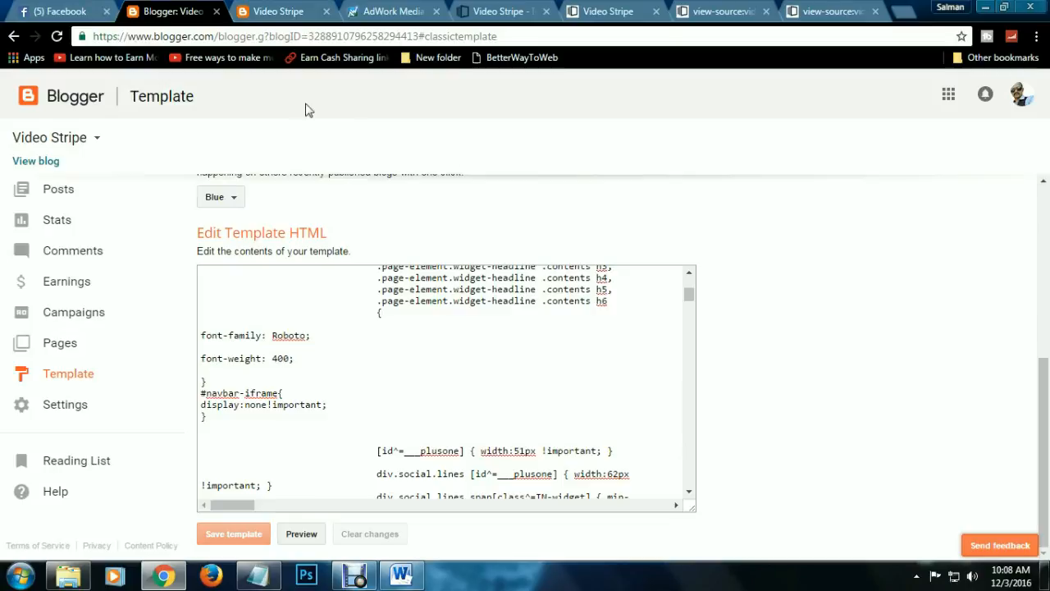
- Reload video-stripe-updated.blogspot.com and compare the blog with the published video-stripe.pagedemo.co page
{"action": "left_click", "coordinate": [267, 12]}
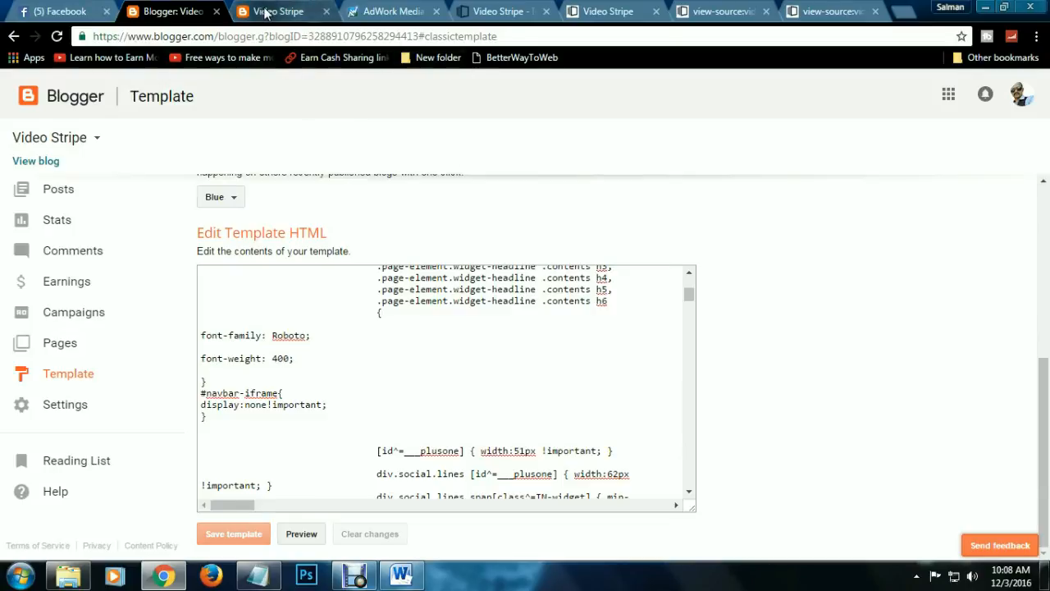
{"action": "left_click", "coordinate": [316, 37]}
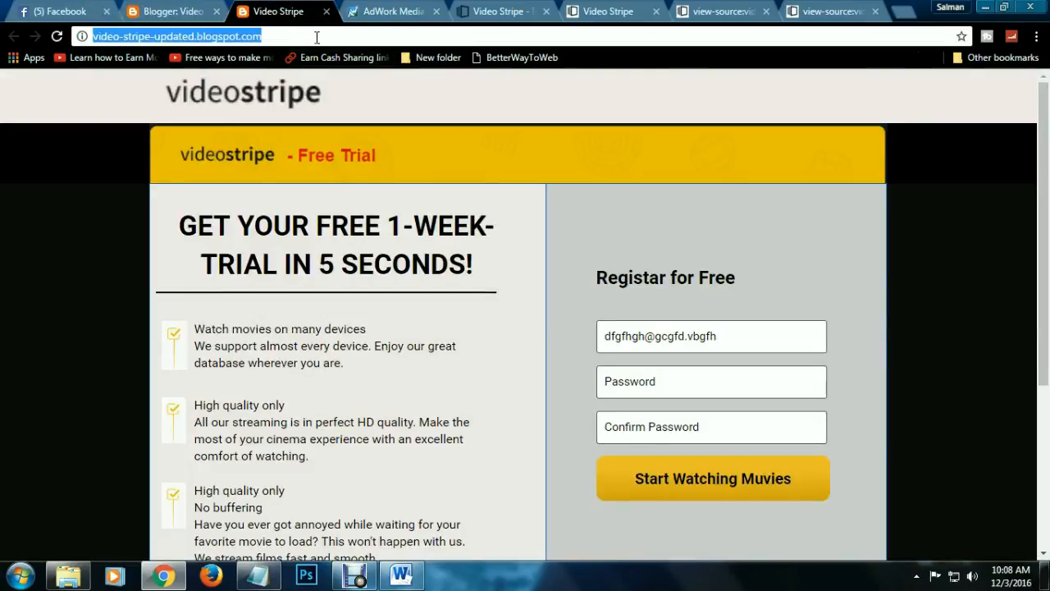
{"action": "key", "text": "Return"}
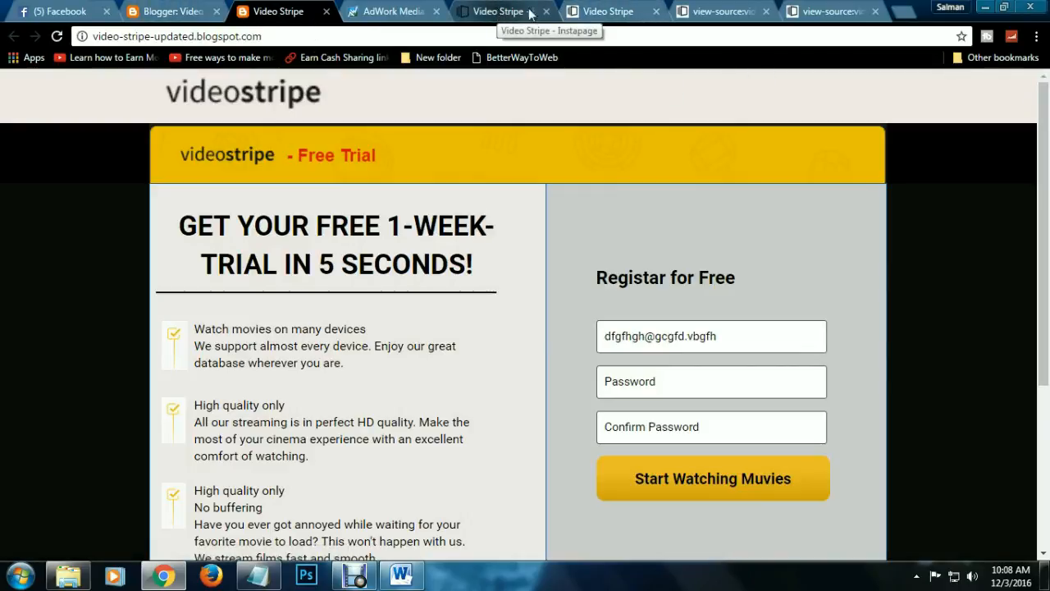
{"action": "left_click", "coordinate": [599, 10]}
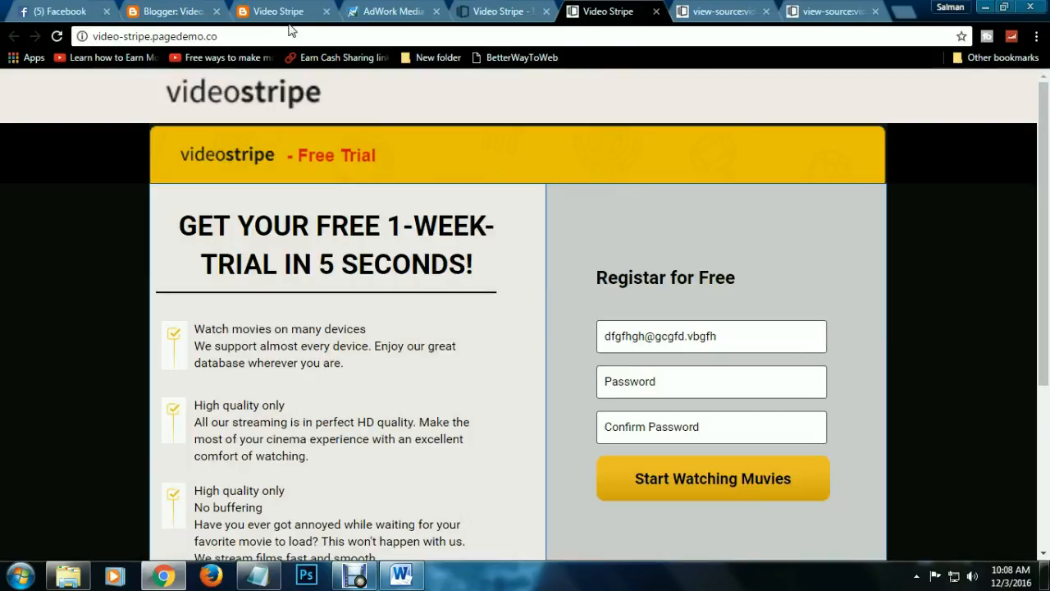
{"action": "left_click", "coordinate": [278, 12]}
{"action": "left_click", "coordinate": [609, 13]}
{"action": "left_click", "coordinate": [283, 12]}
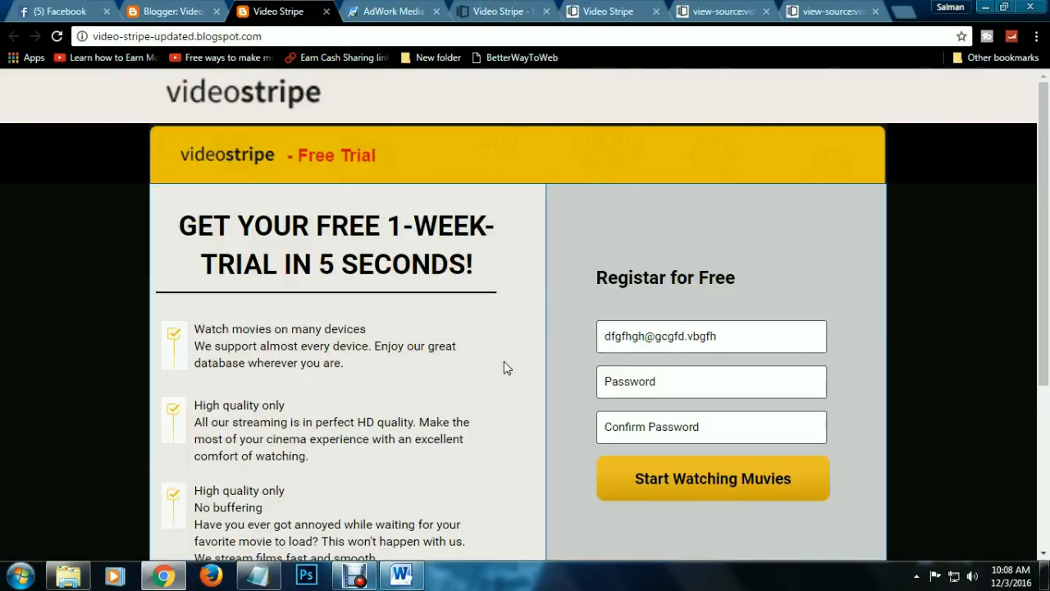